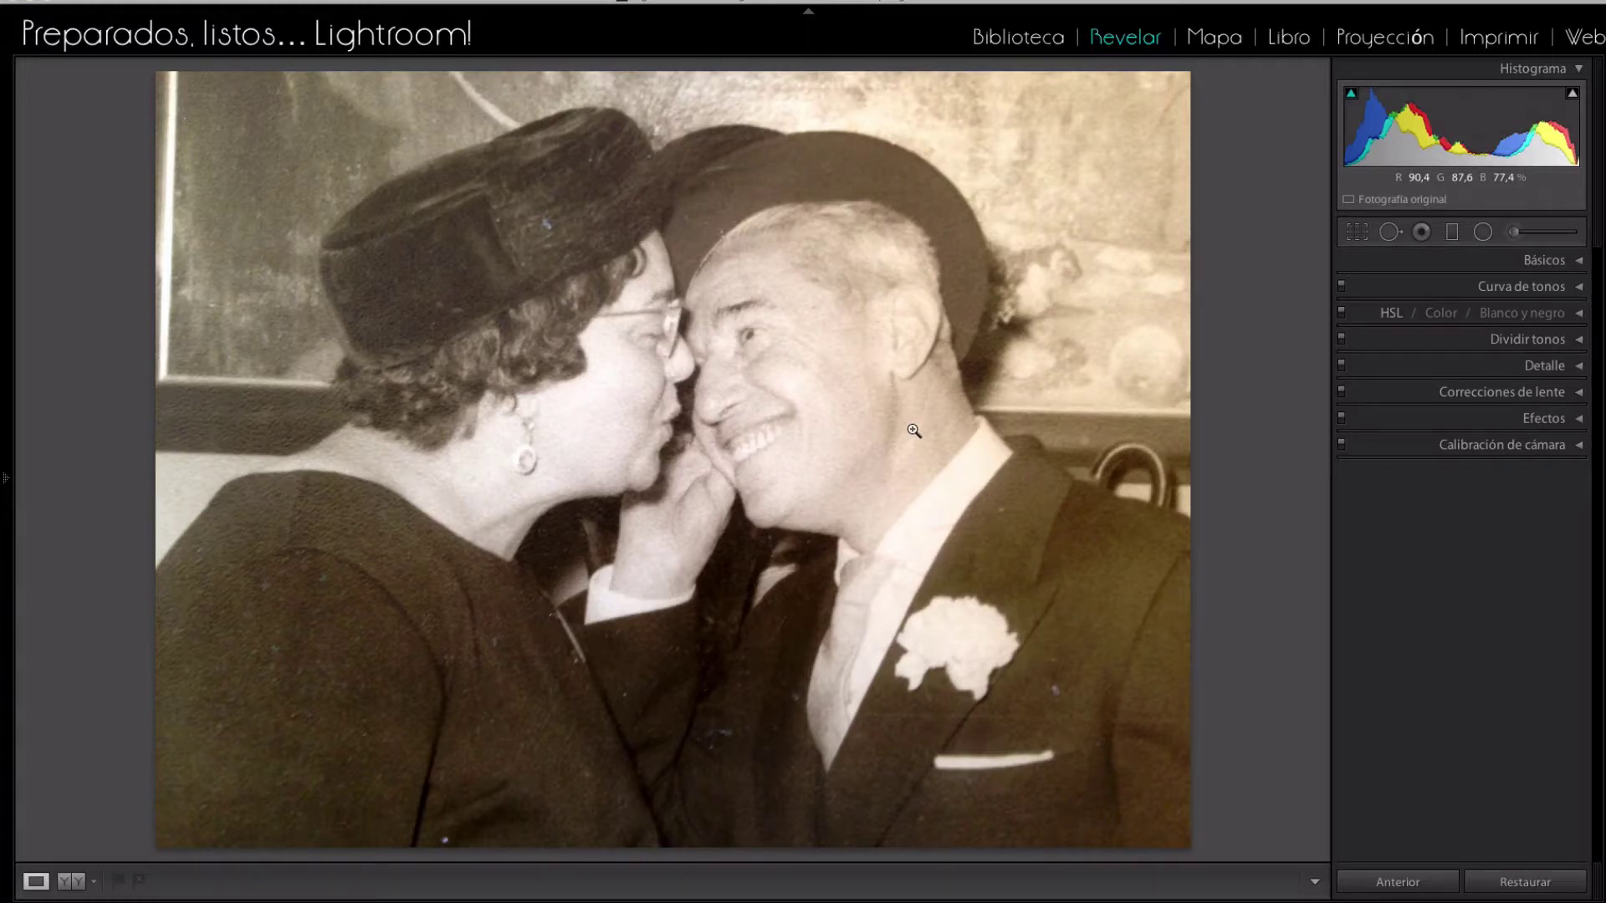
- Straighten the couple's photo about 2° using the Ángulo tool along the tilted frame edge, then apply the crop
click(1356, 232)
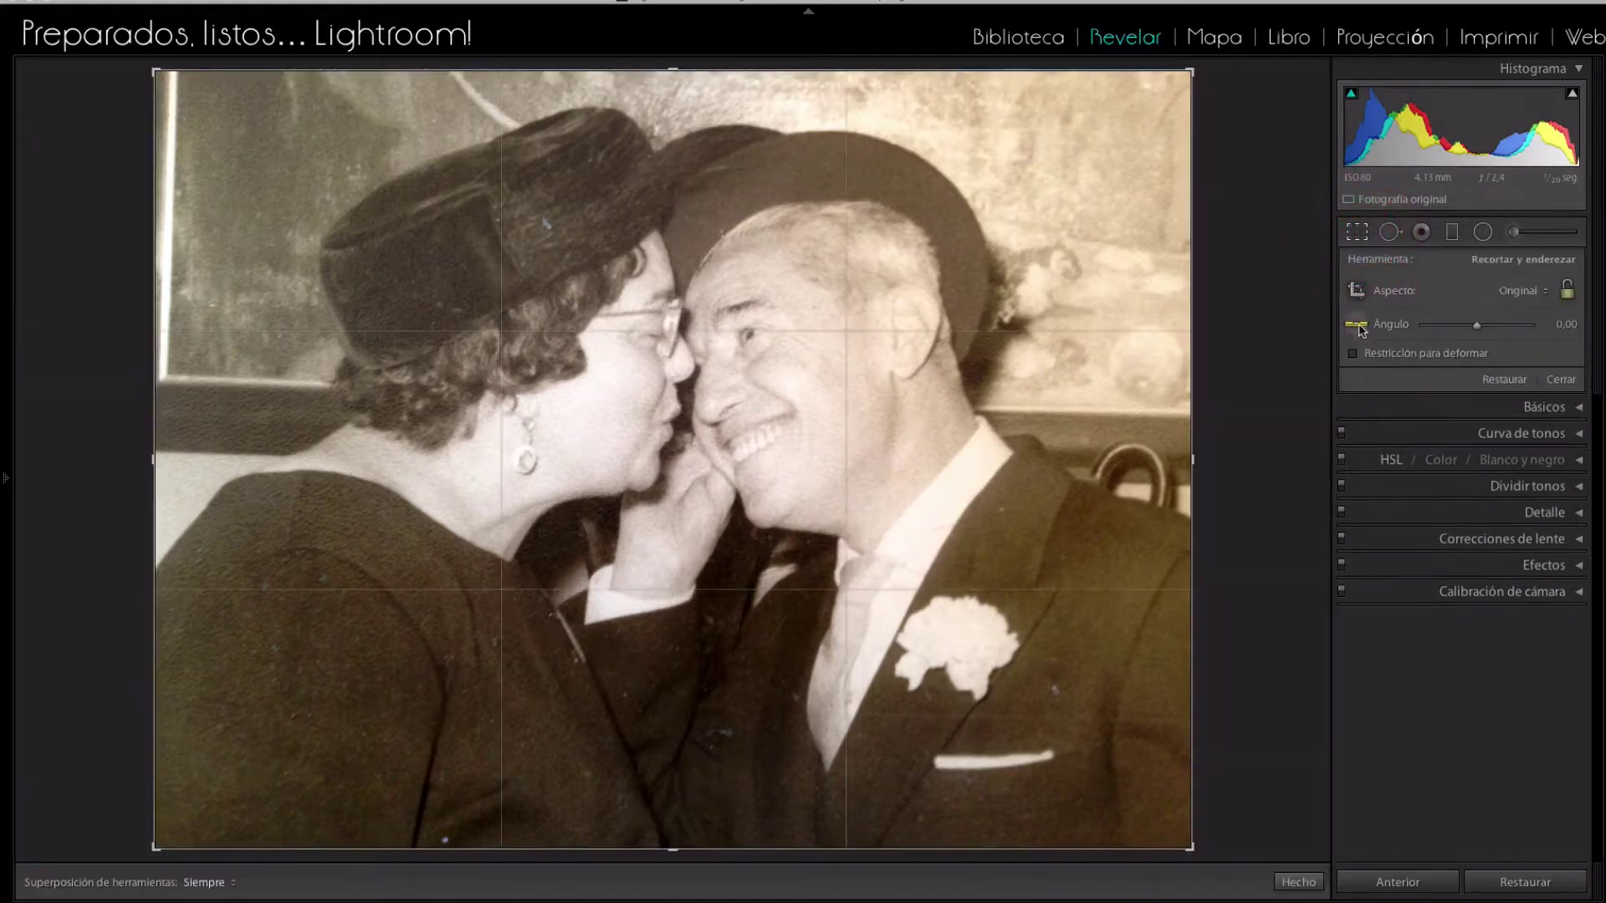
click(1356, 324)
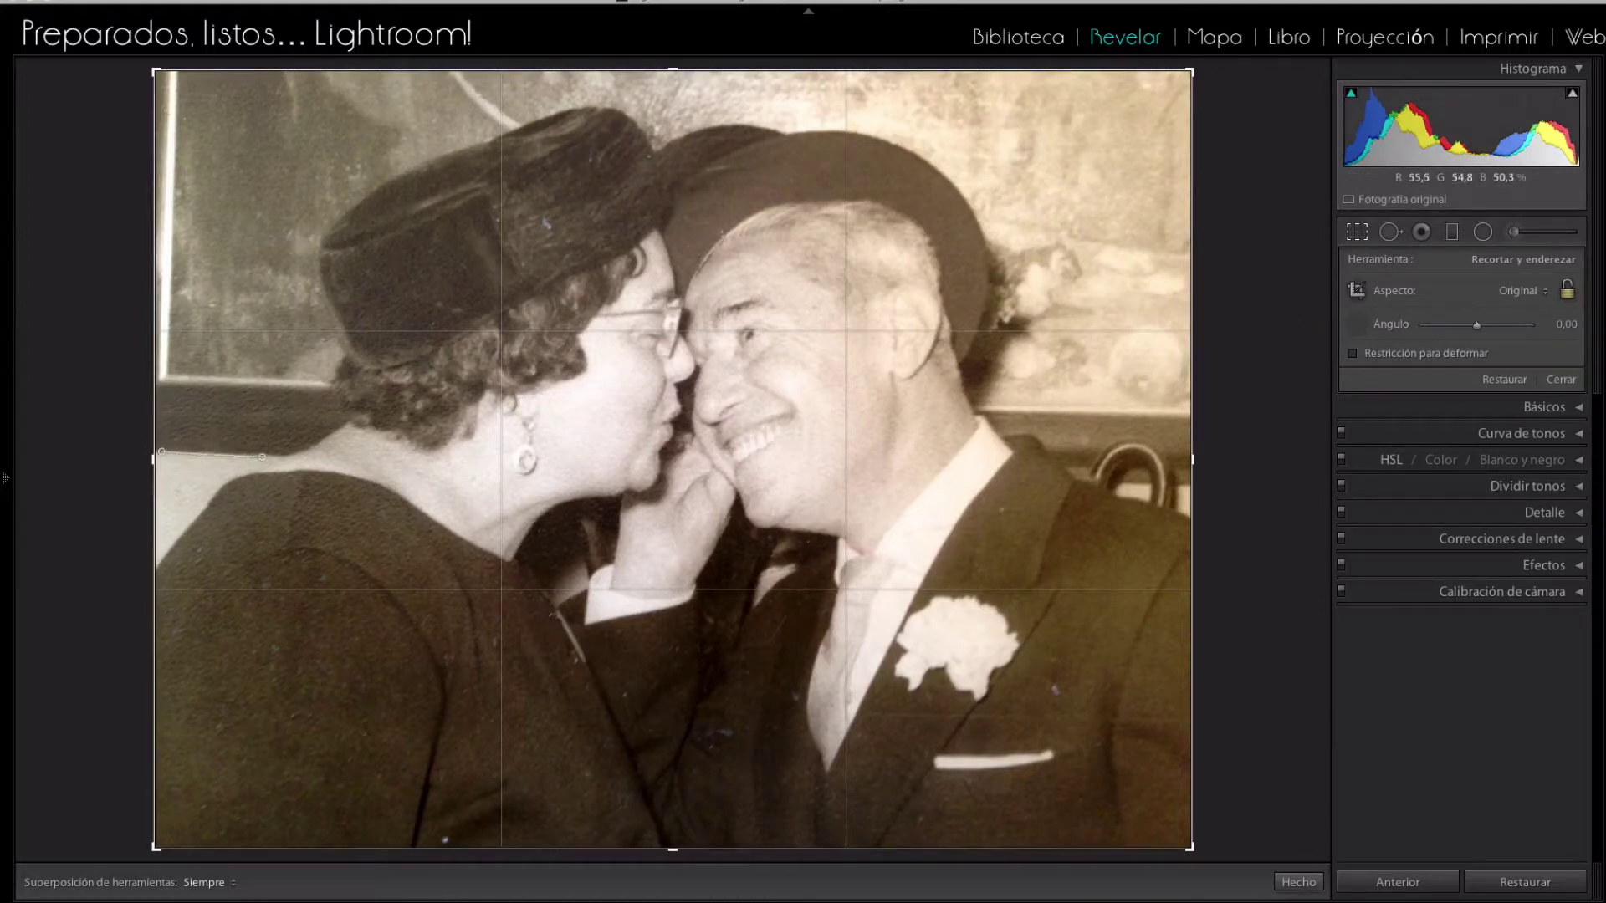
drag(263, 456, 281, 456)
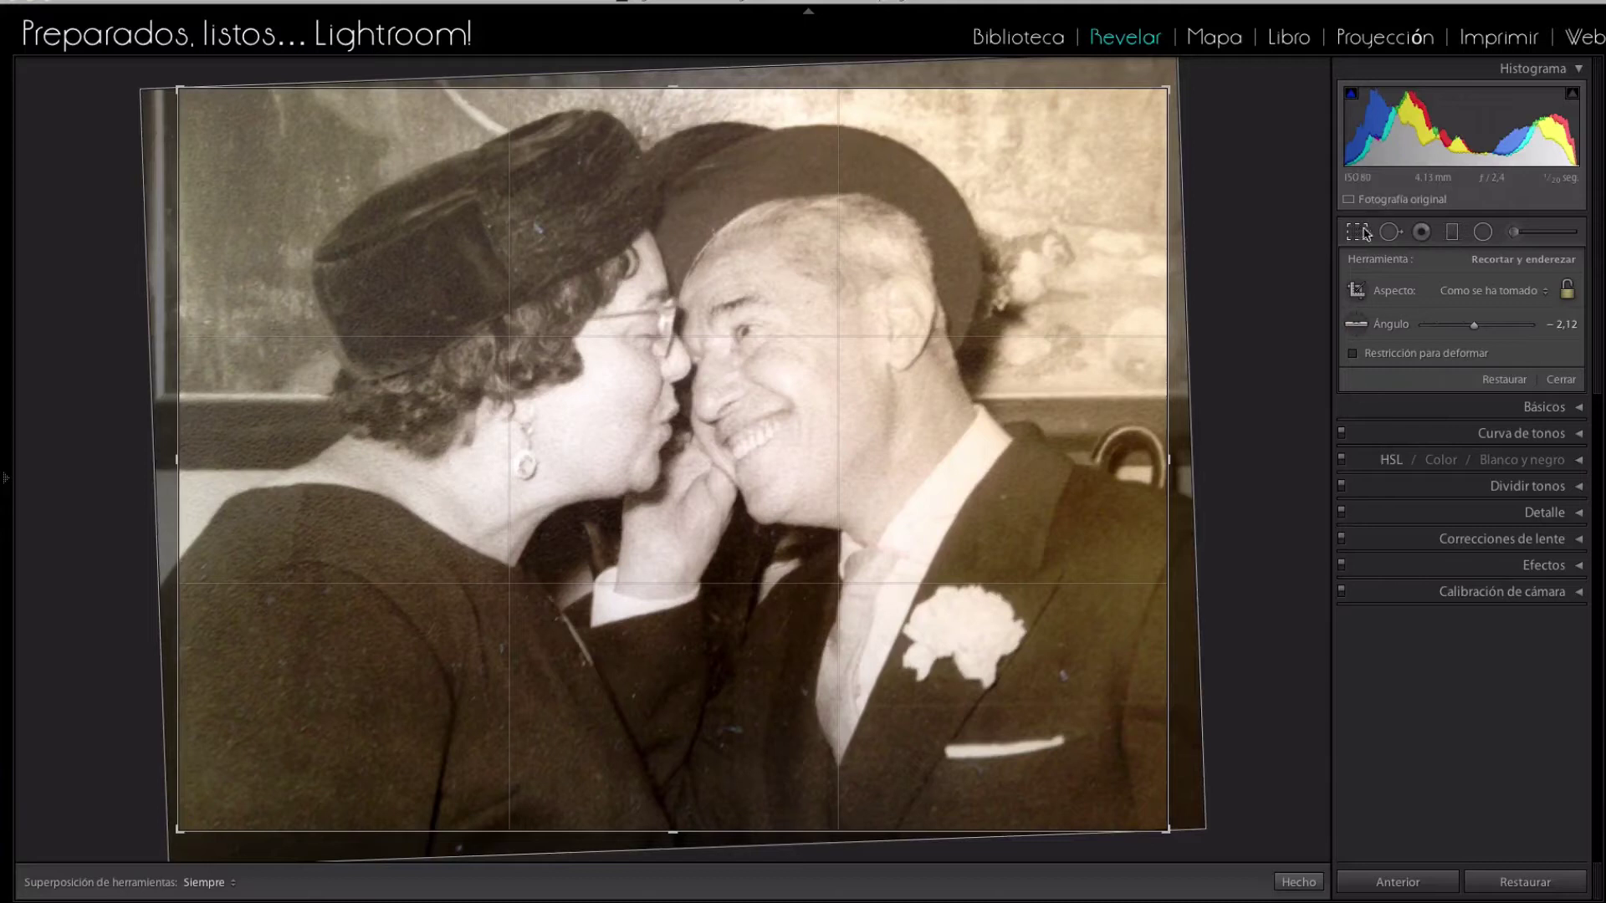
key(r)
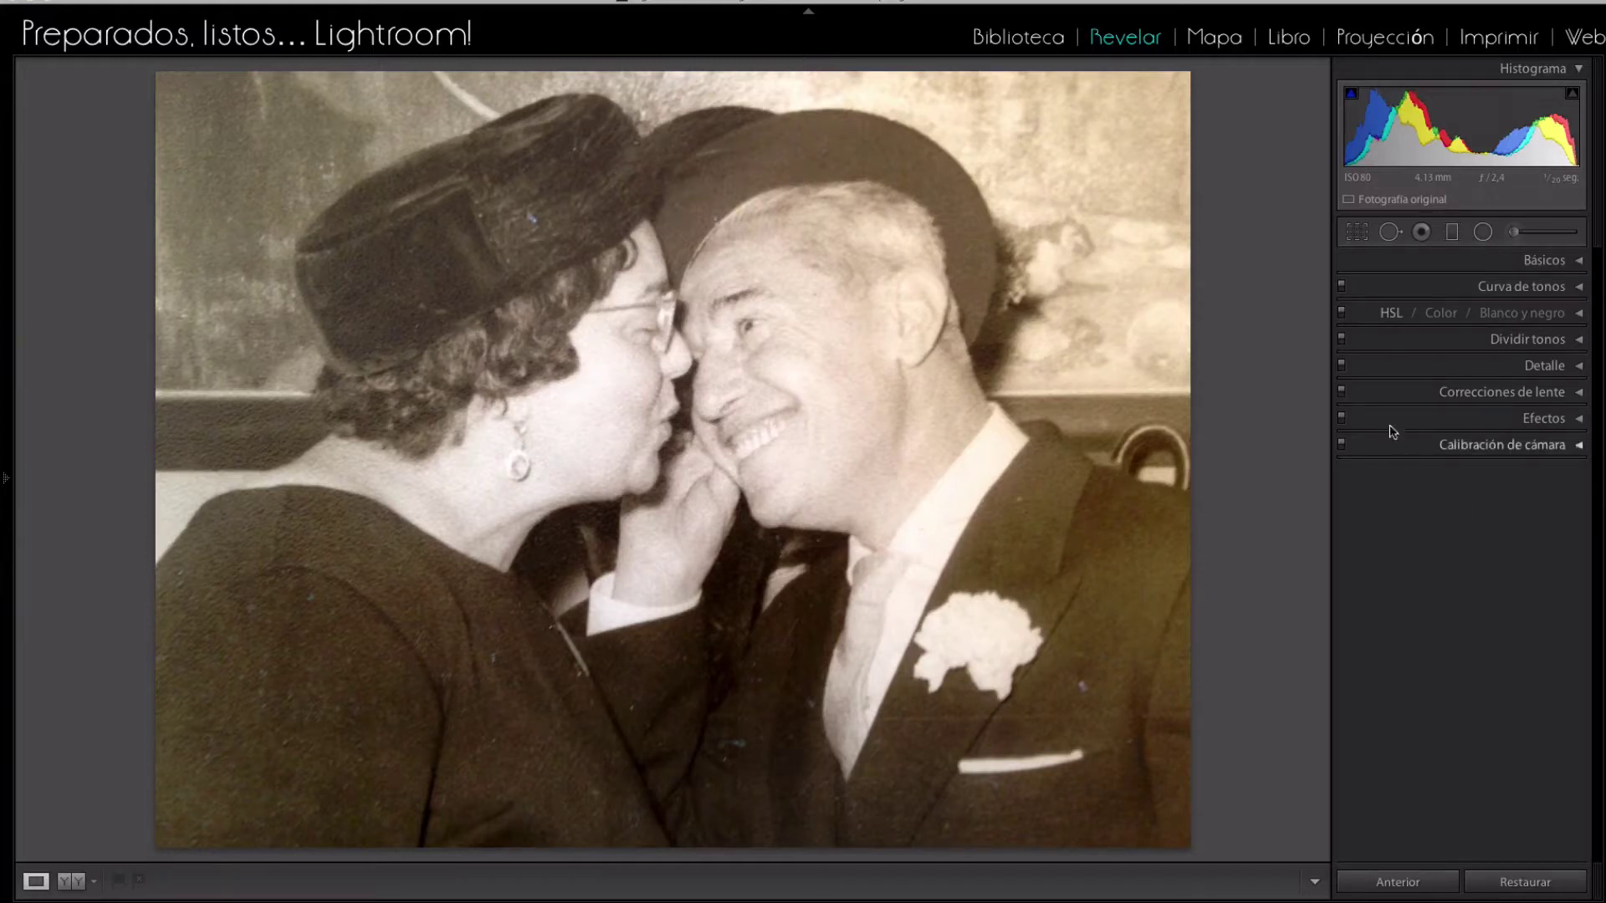
- Apply the Blanco y negro treatment from the HSL / Color / Blanco y negro panel
click(1583, 316)
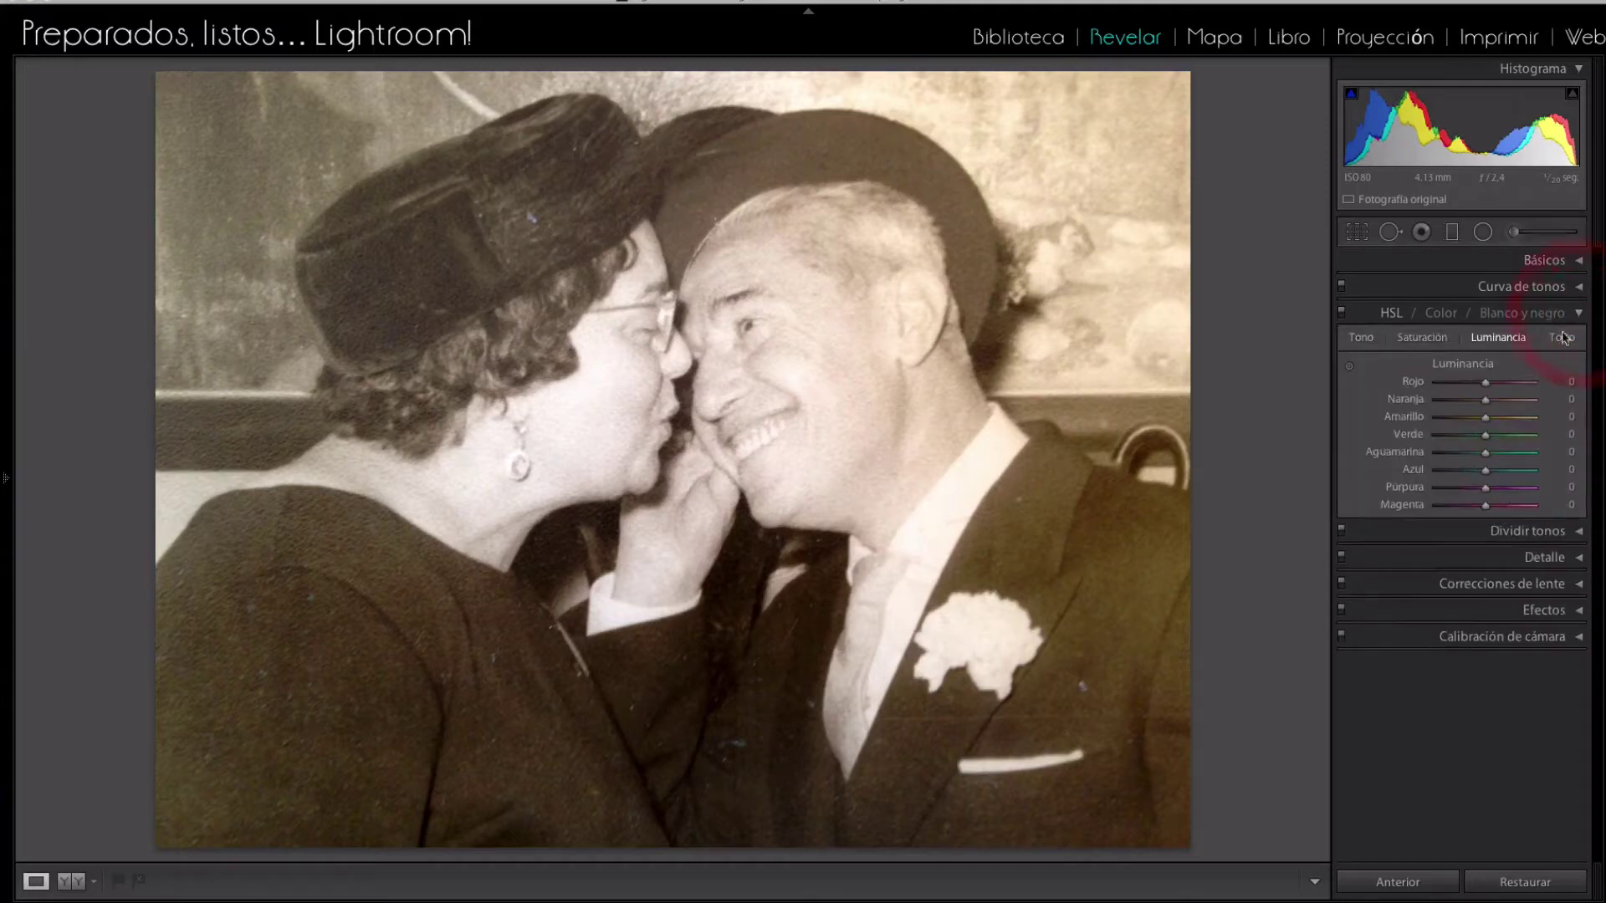
click(1511, 316)
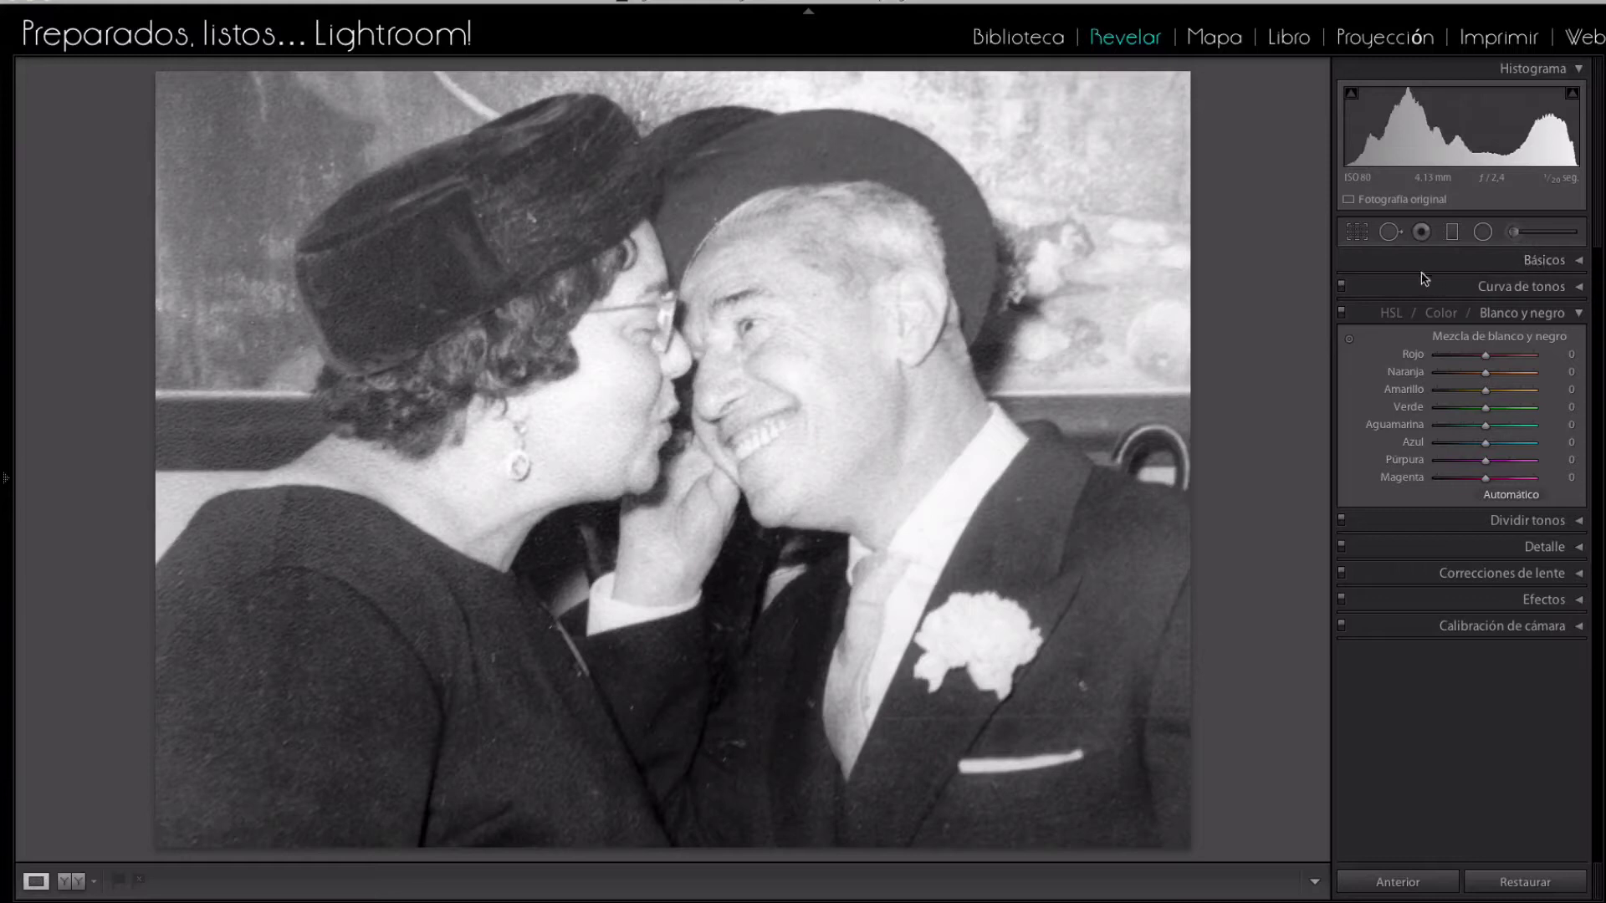
- In Básicos, set Sombras to +26, Altas luces to -18 and Claridad to +10
click(1578, 262)
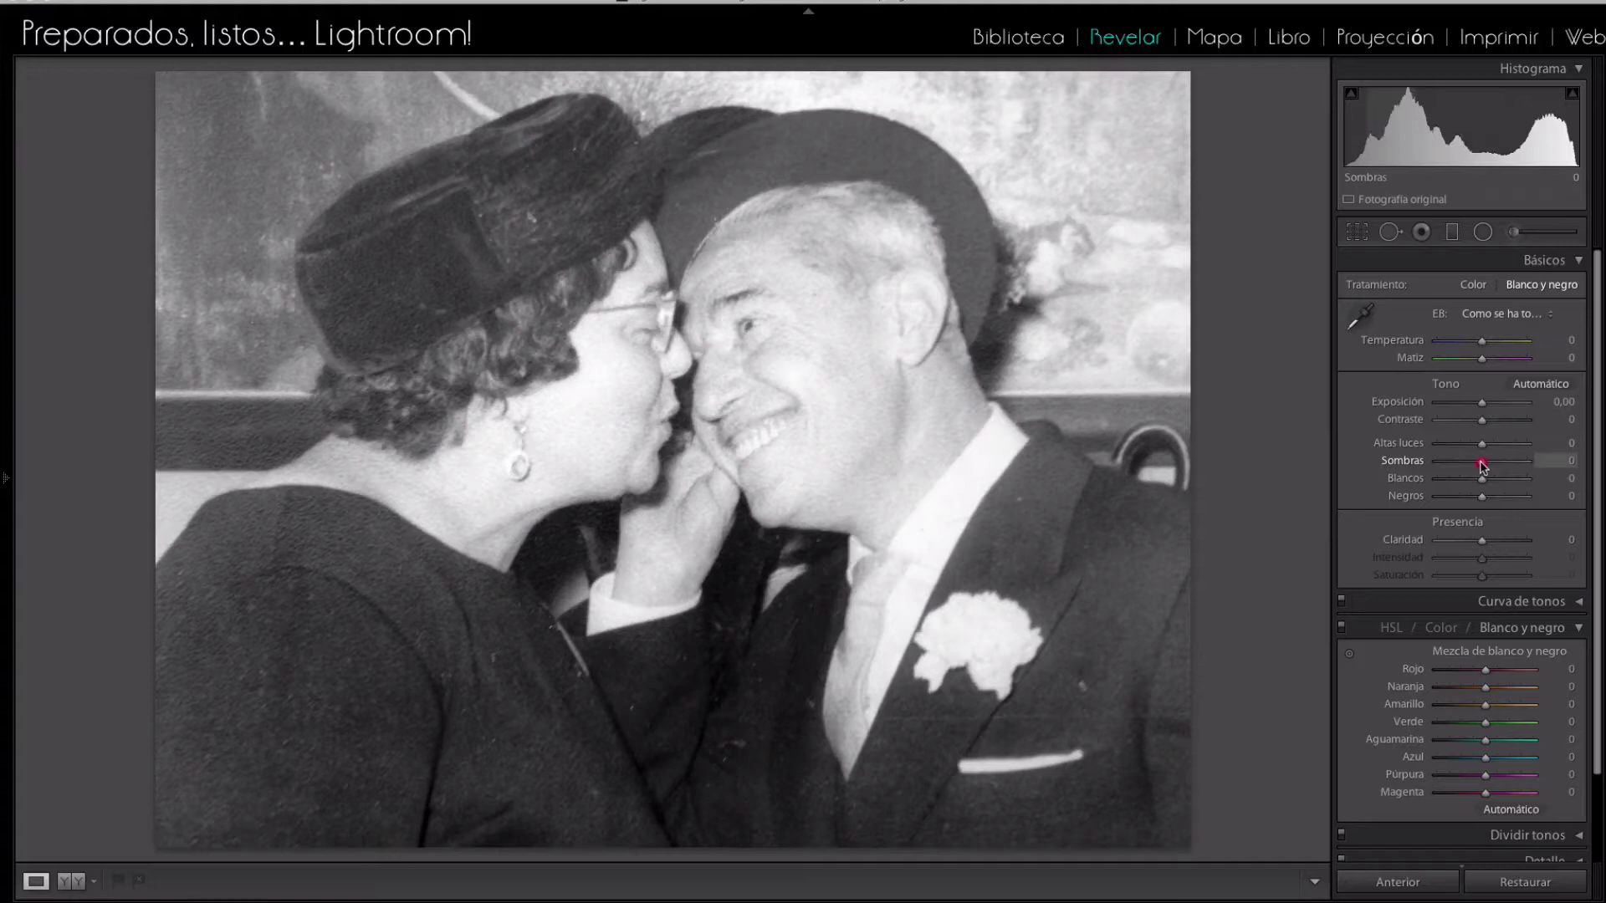
drag(1482, 463, 1536, 461)
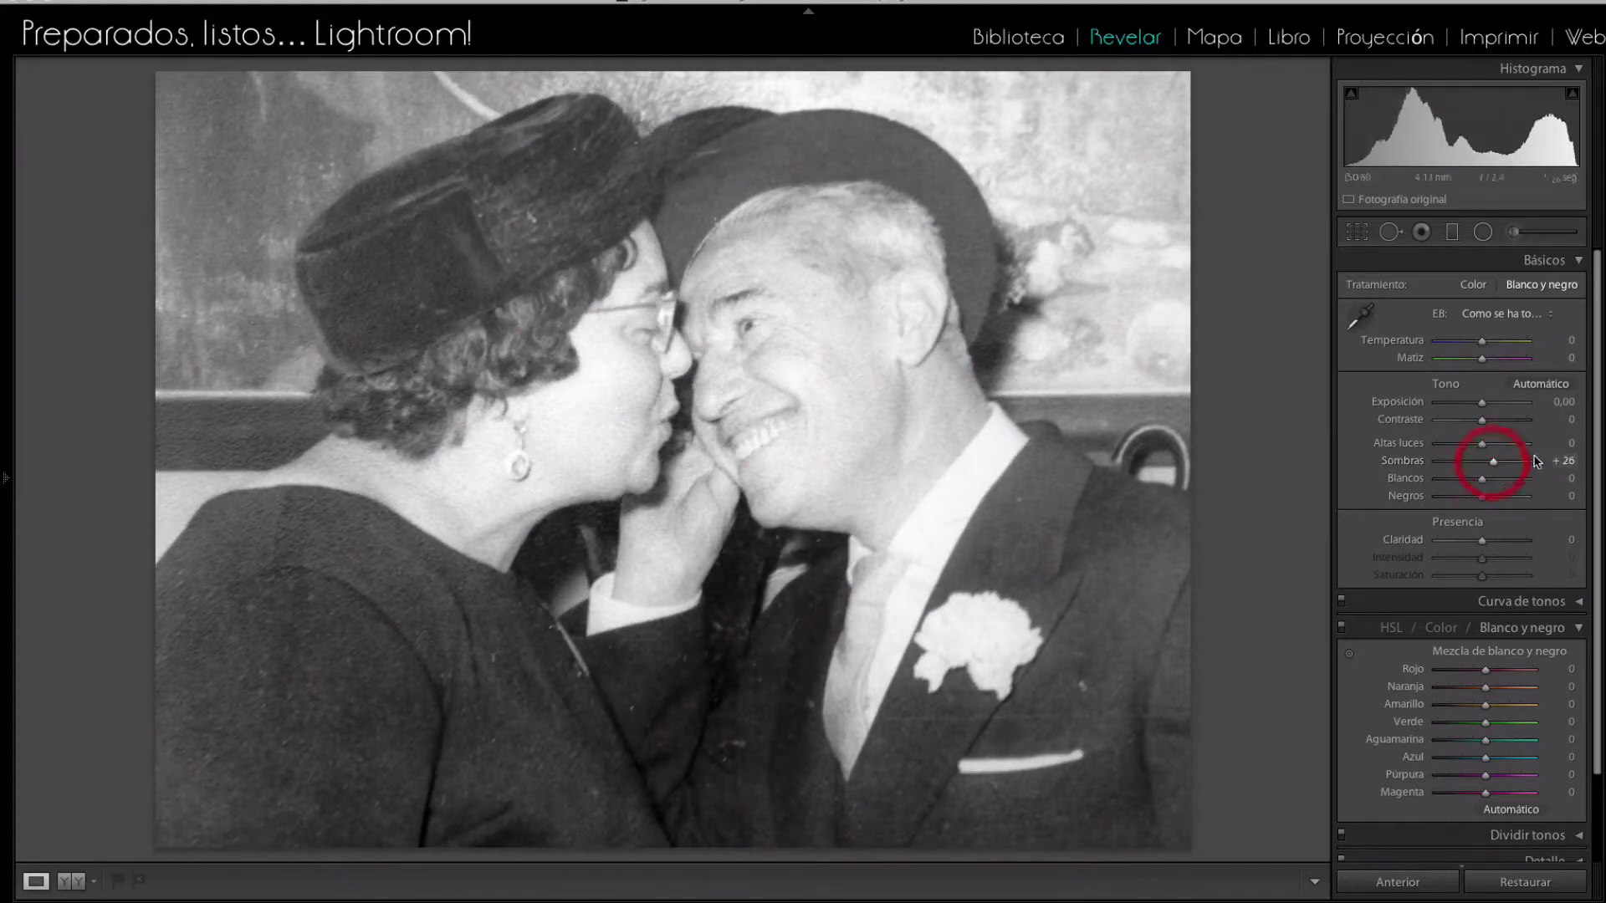
drag(1482, 443, 1474, 446)
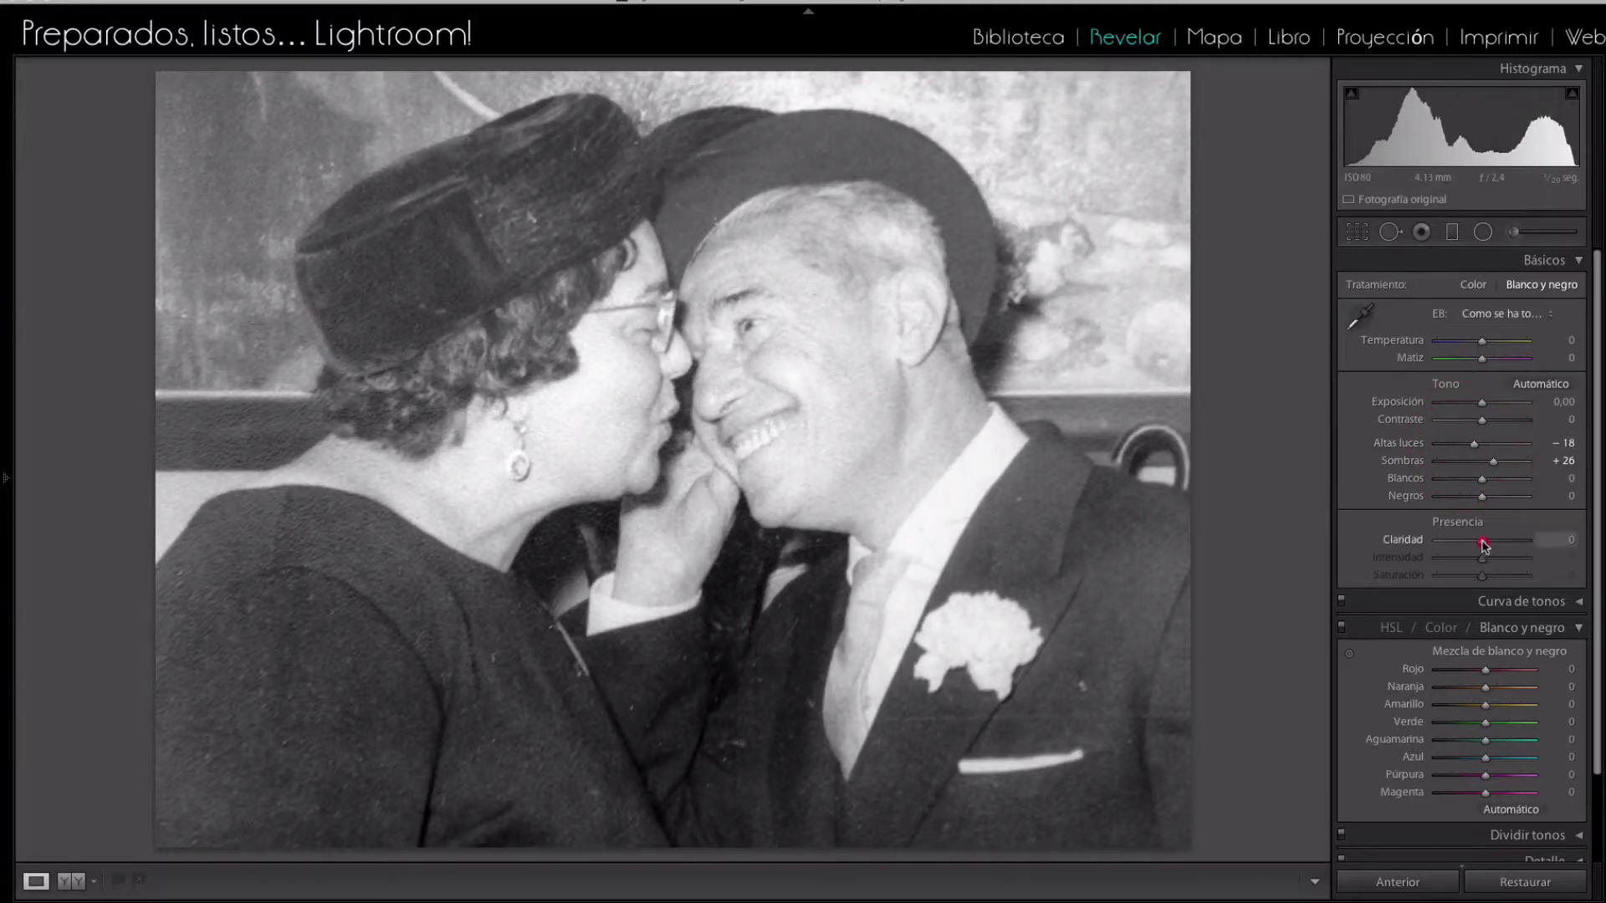
drag(1483, 544, 1488, 544)
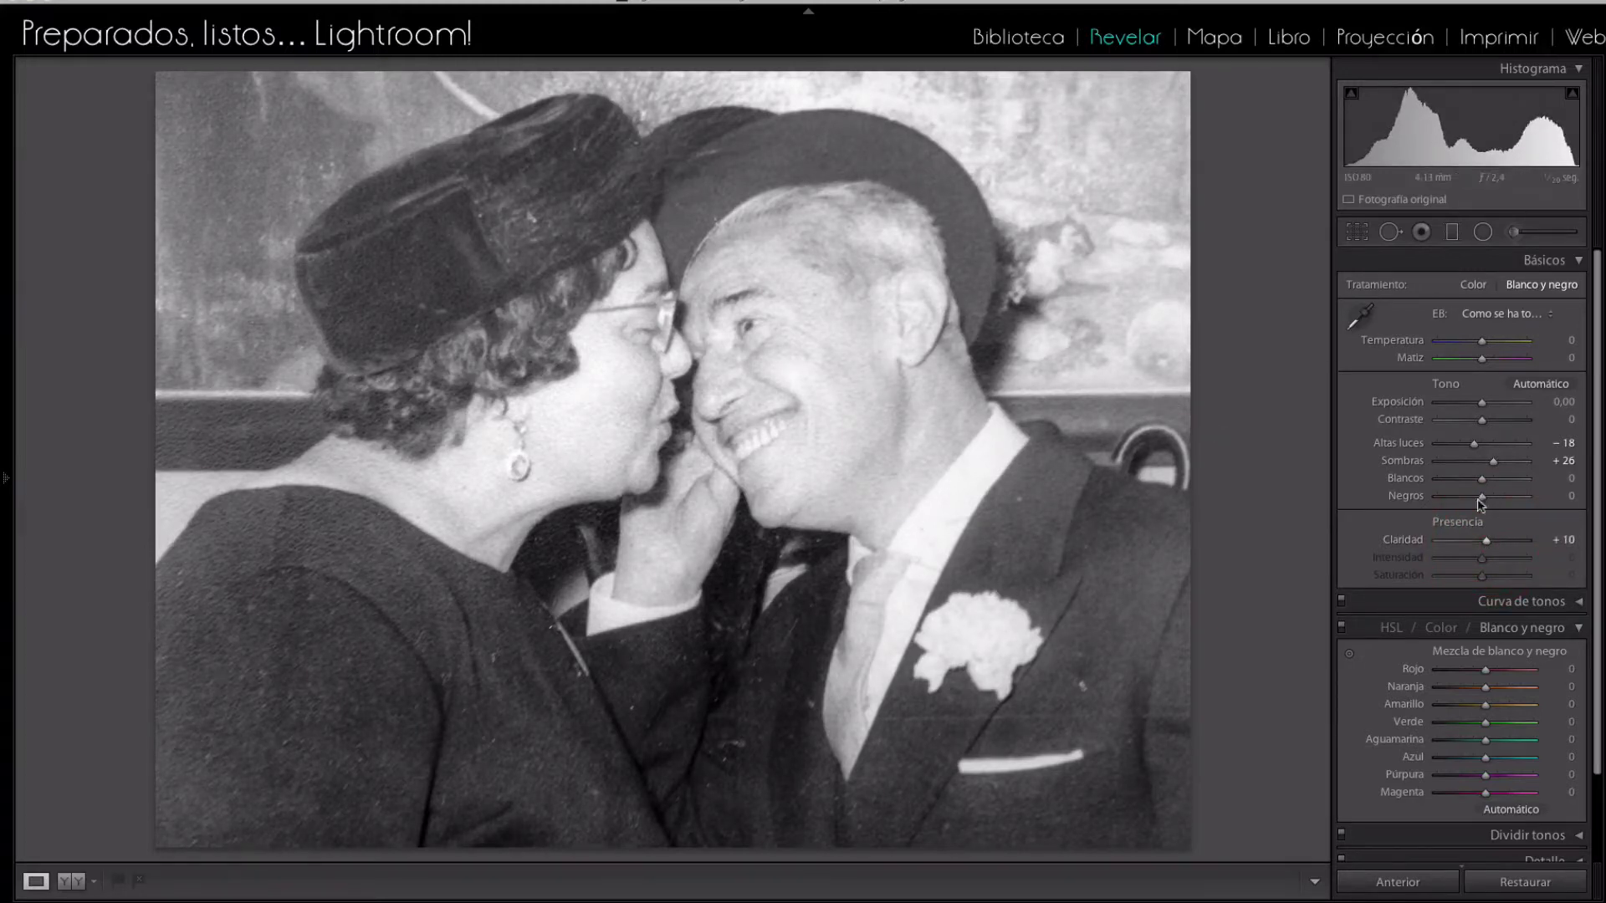
click(1585, 603)
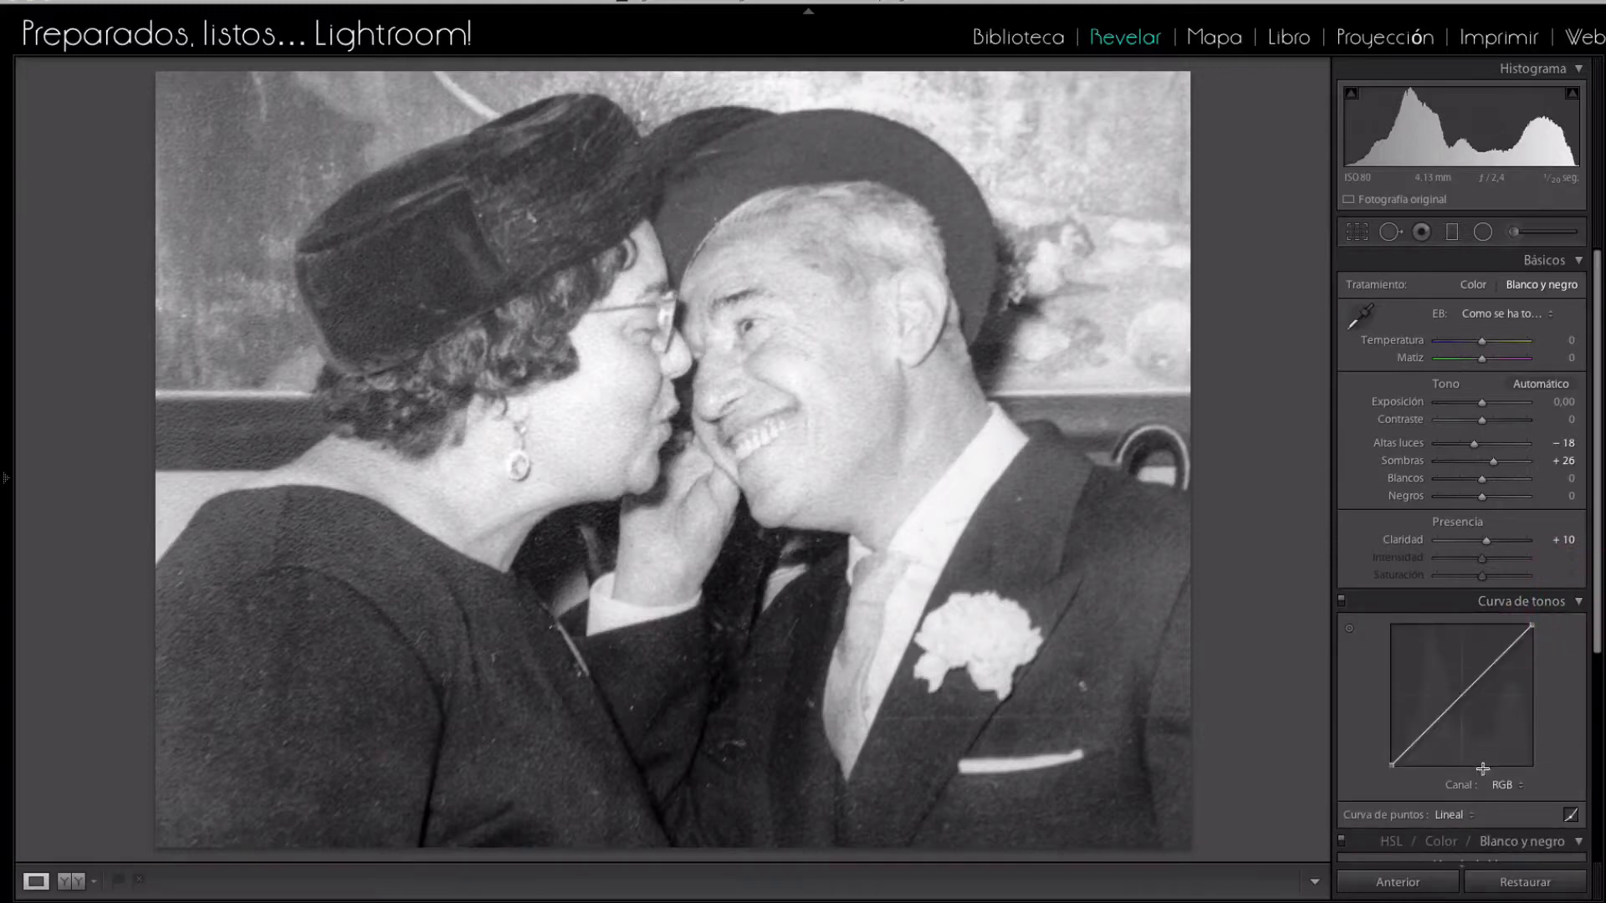
- Change the Curva de puntos preset from Lineal to Contraste medio
click(1472, 815)
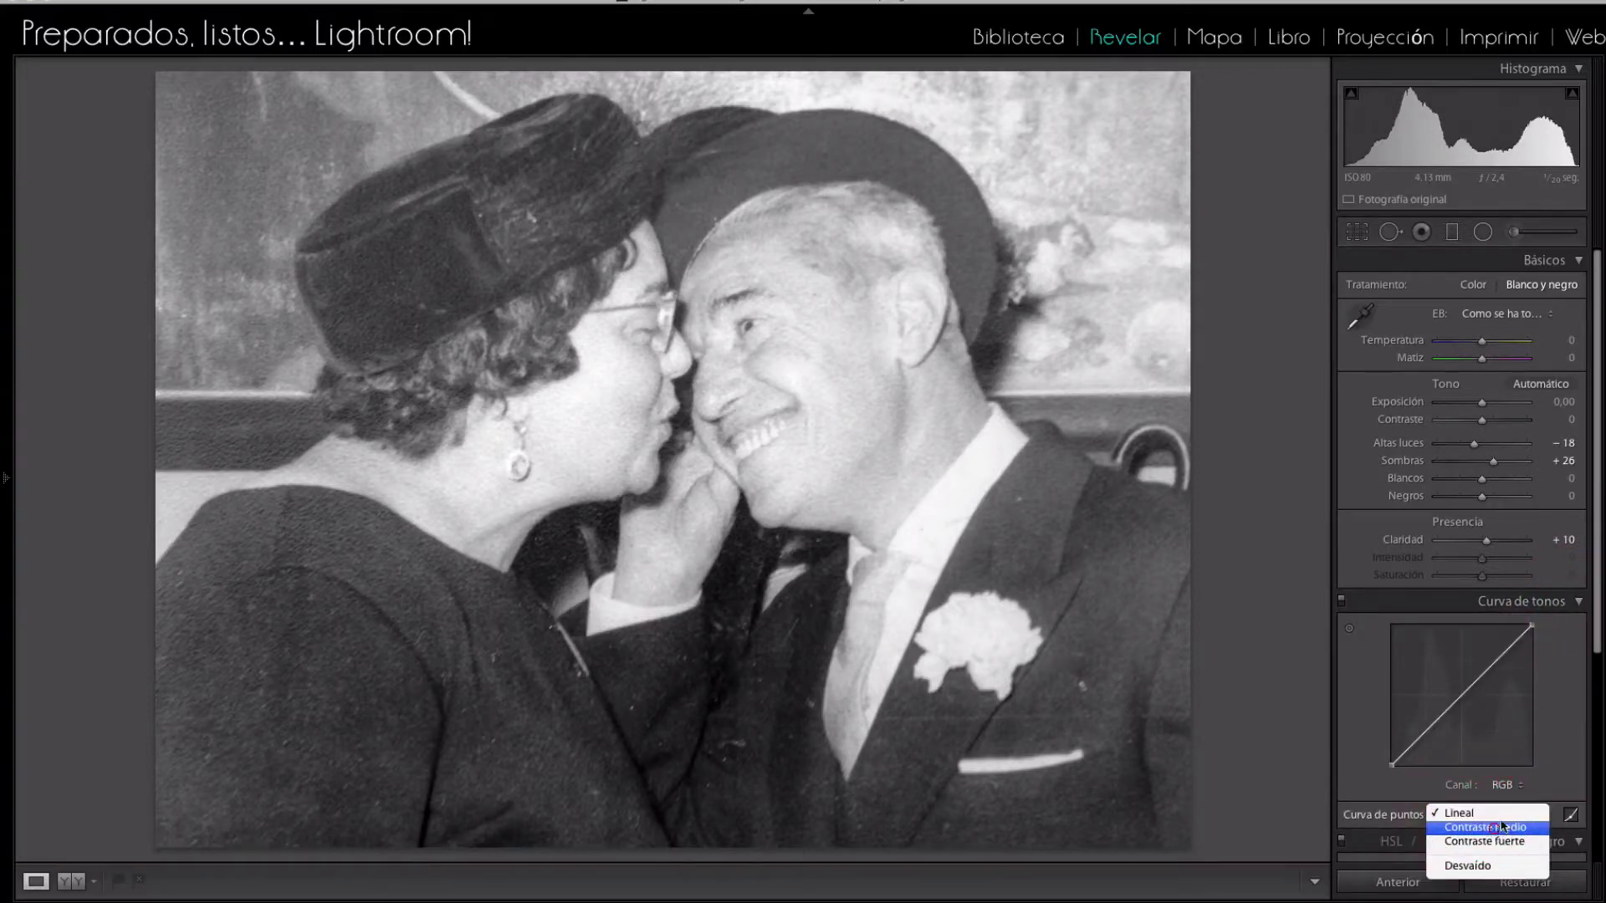
click(1494, 829)
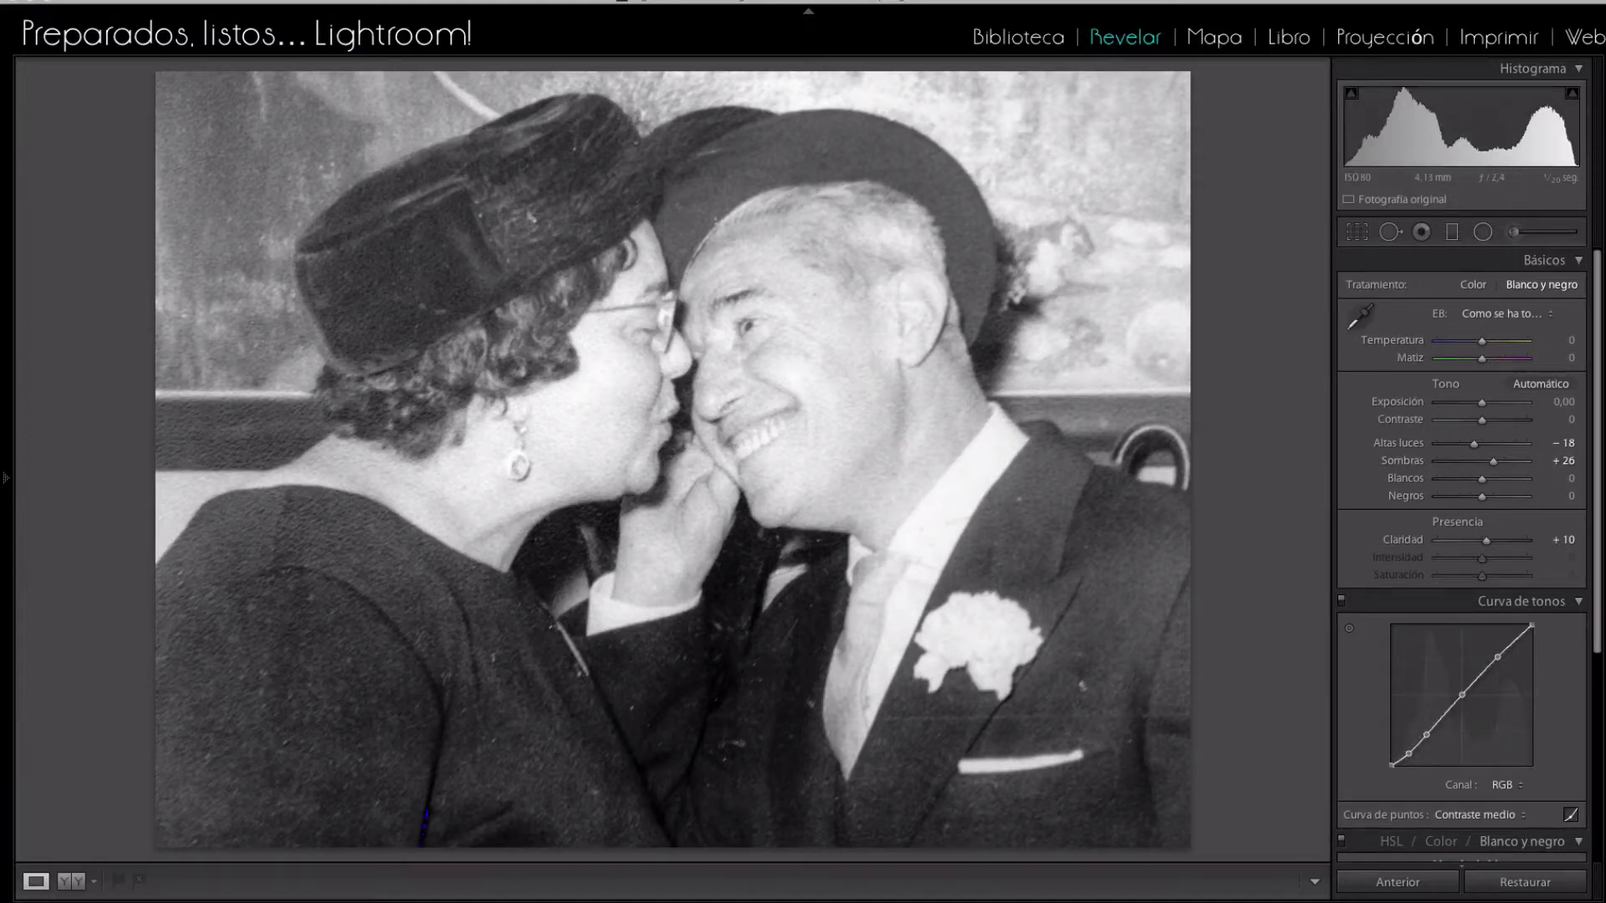
drag(1594, 413, 1602, 613)
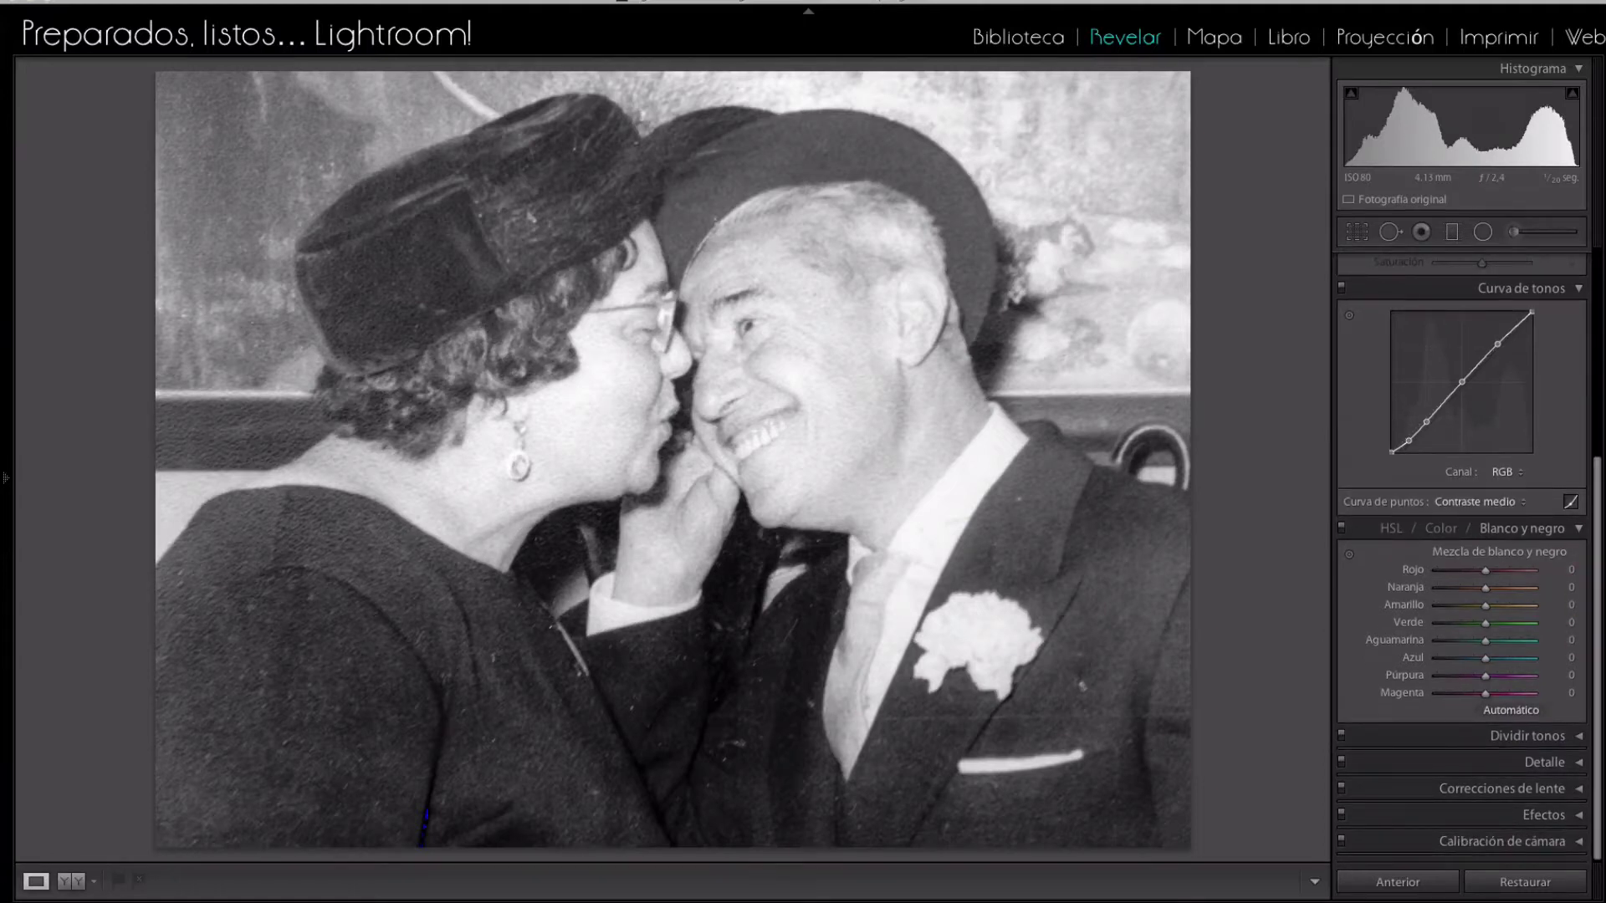
- In Detalle, set luminance noise reduction to 17 and noise Detalle to 14
click(1578, 764)
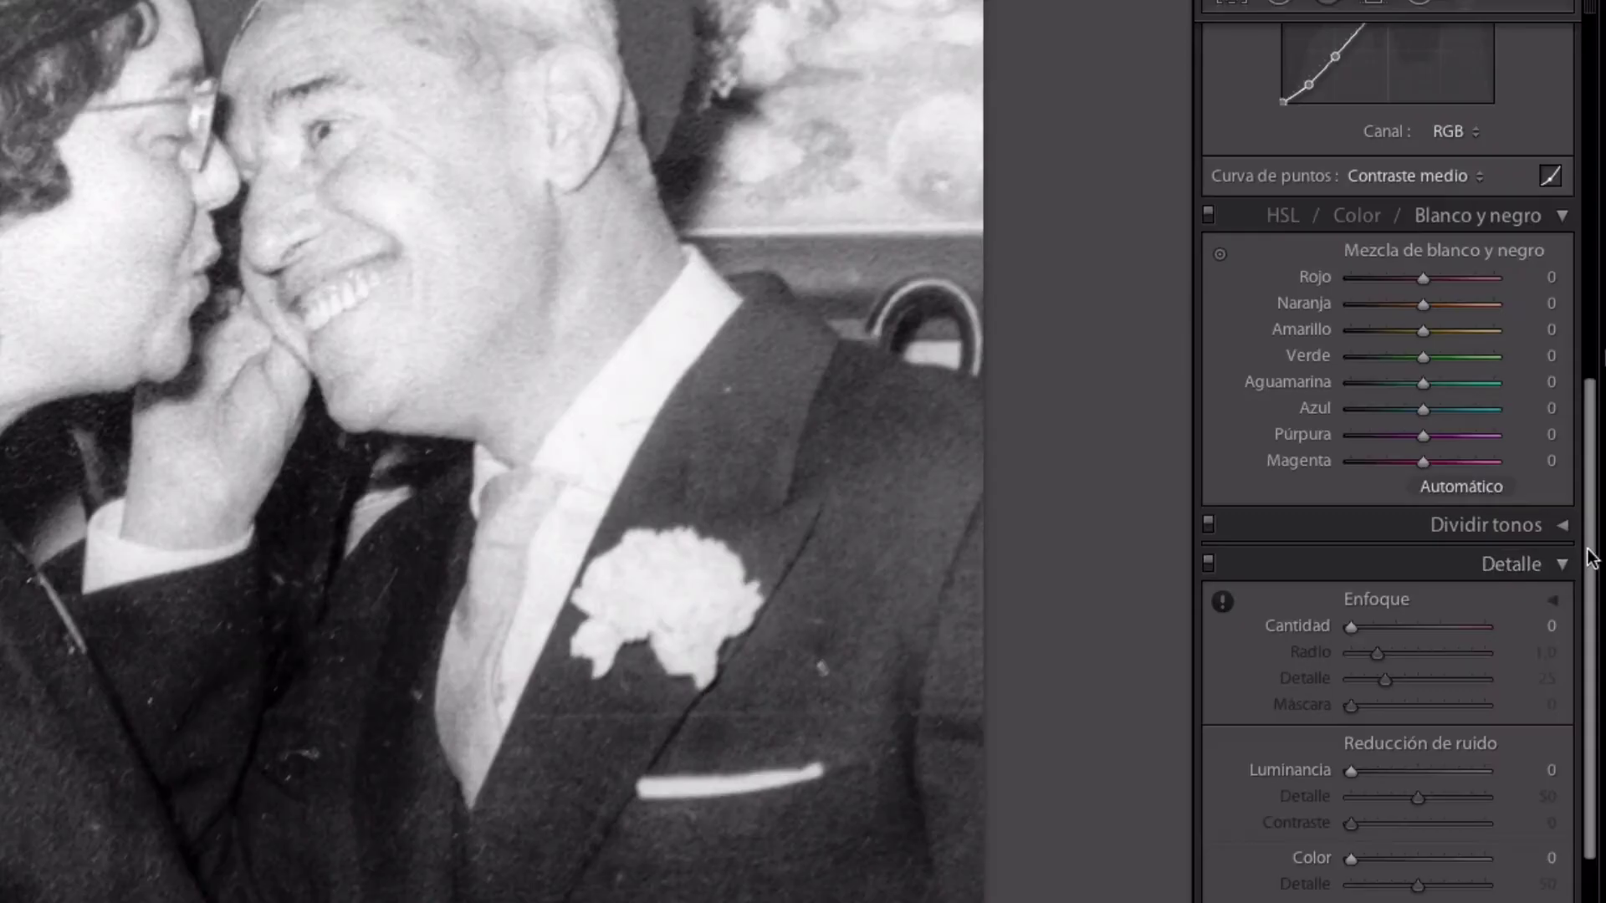
drag(1592, 554, 1595, 648)
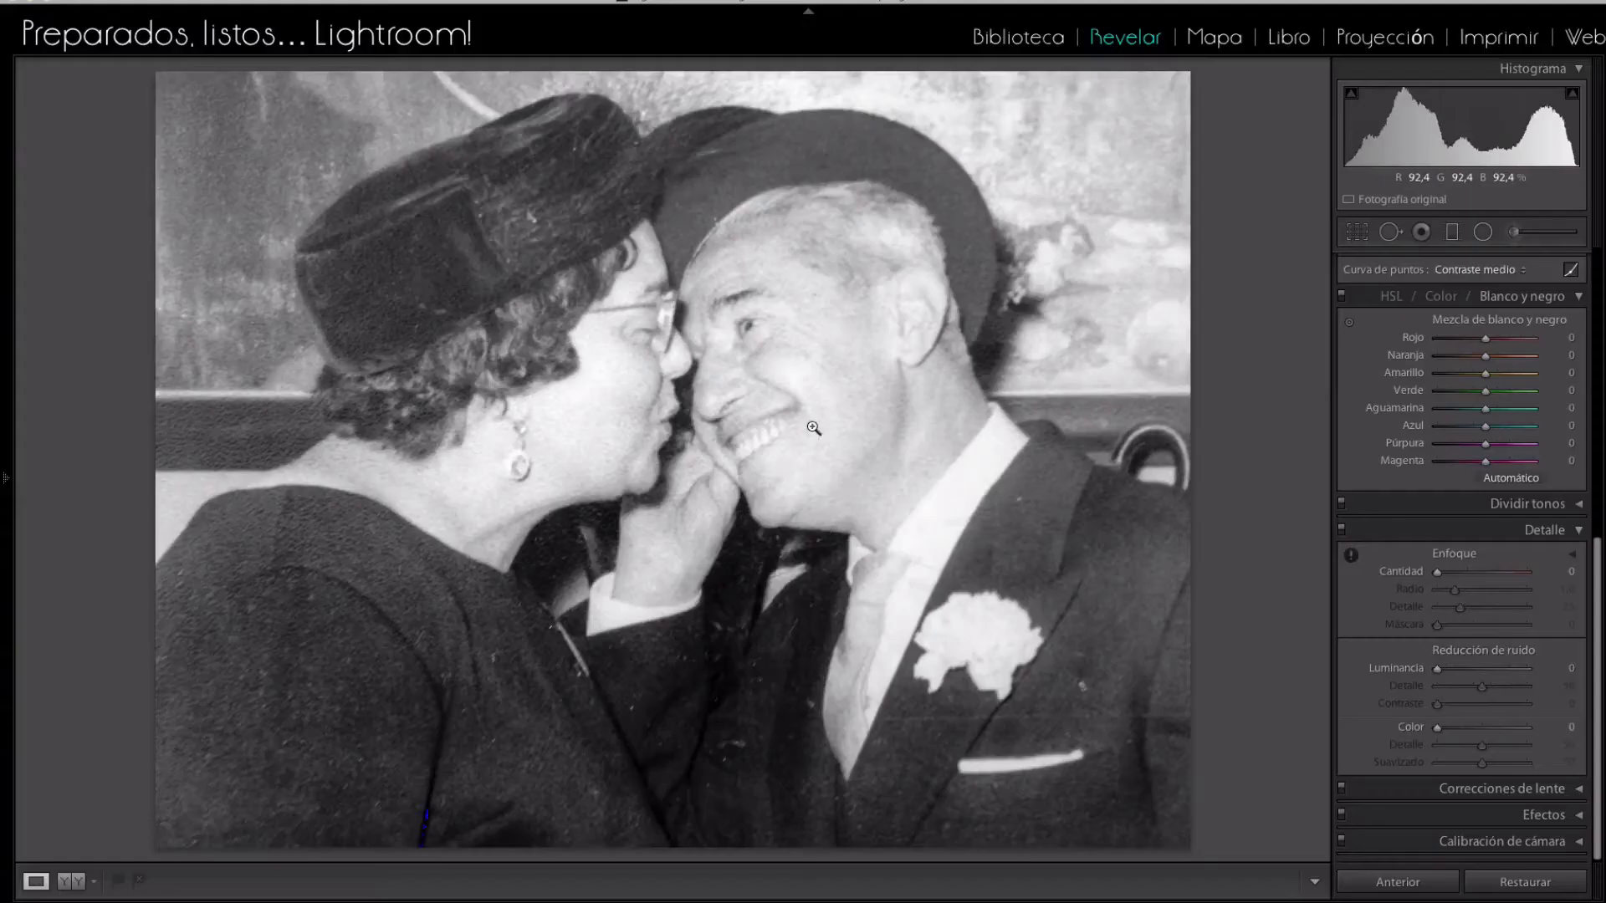
click(812, 425)
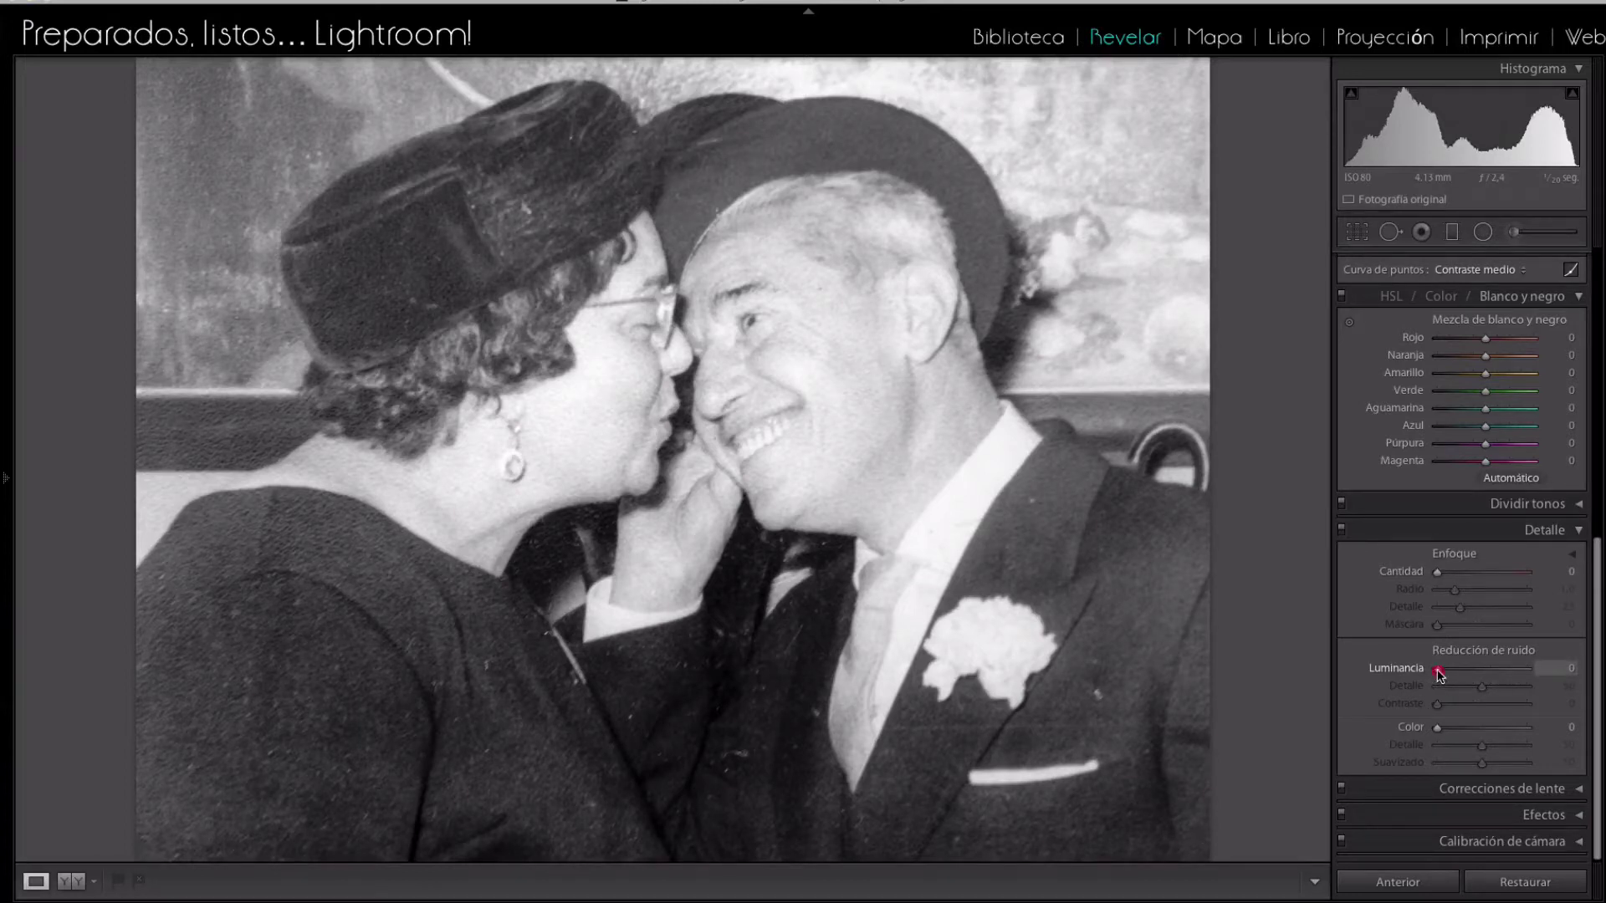
drag(1437, 669, 1492, 670)
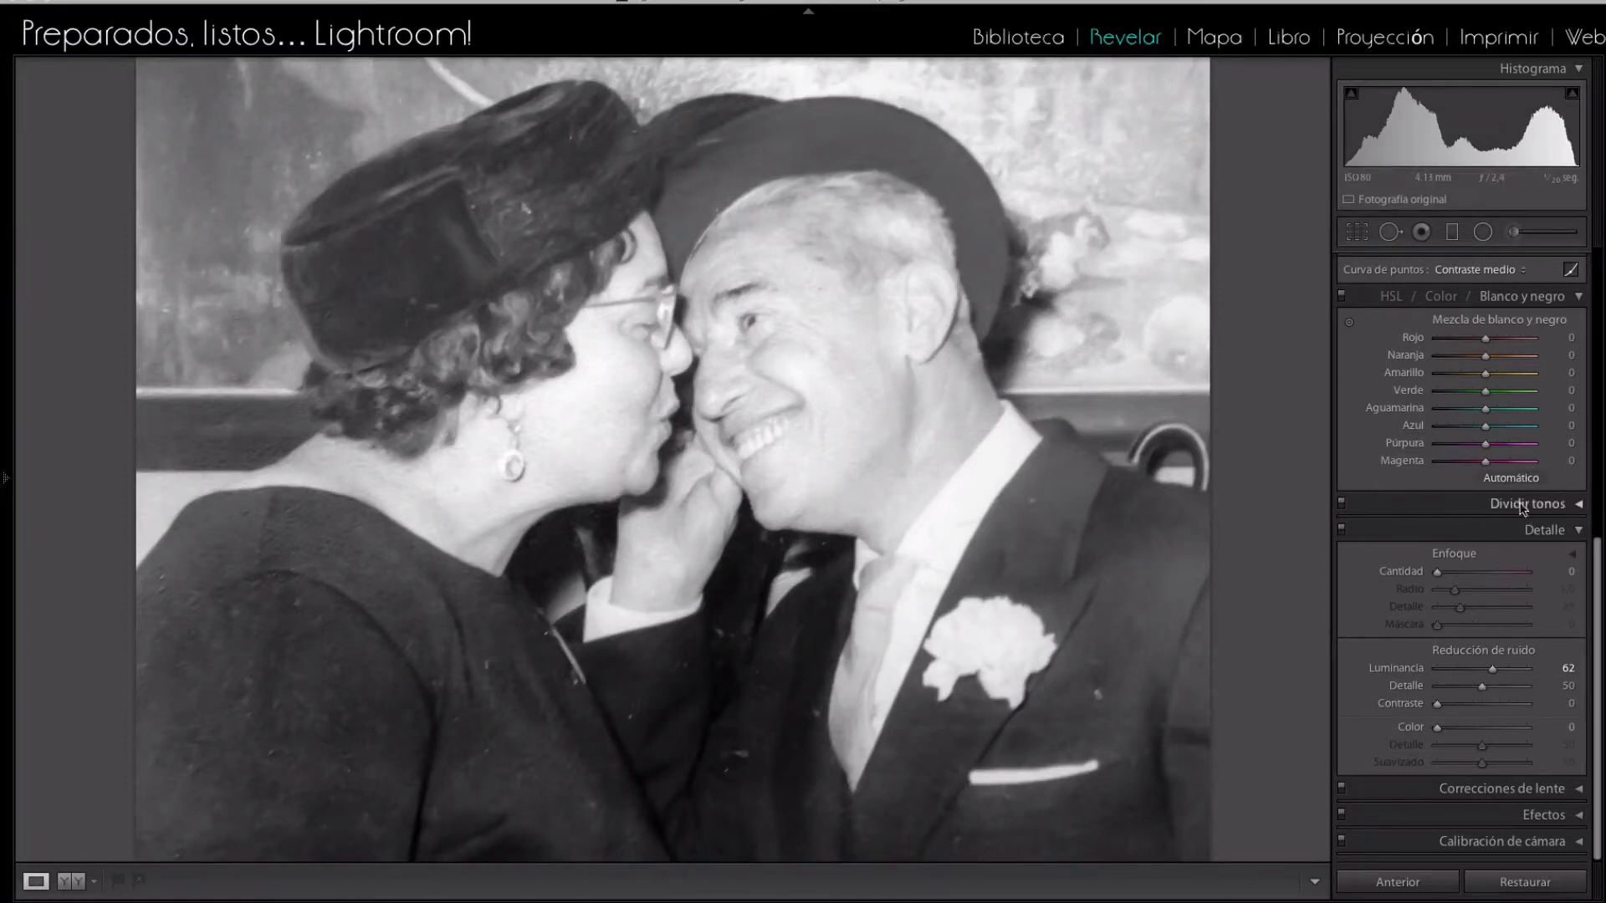
drag(1494, 671, 1455, 671)
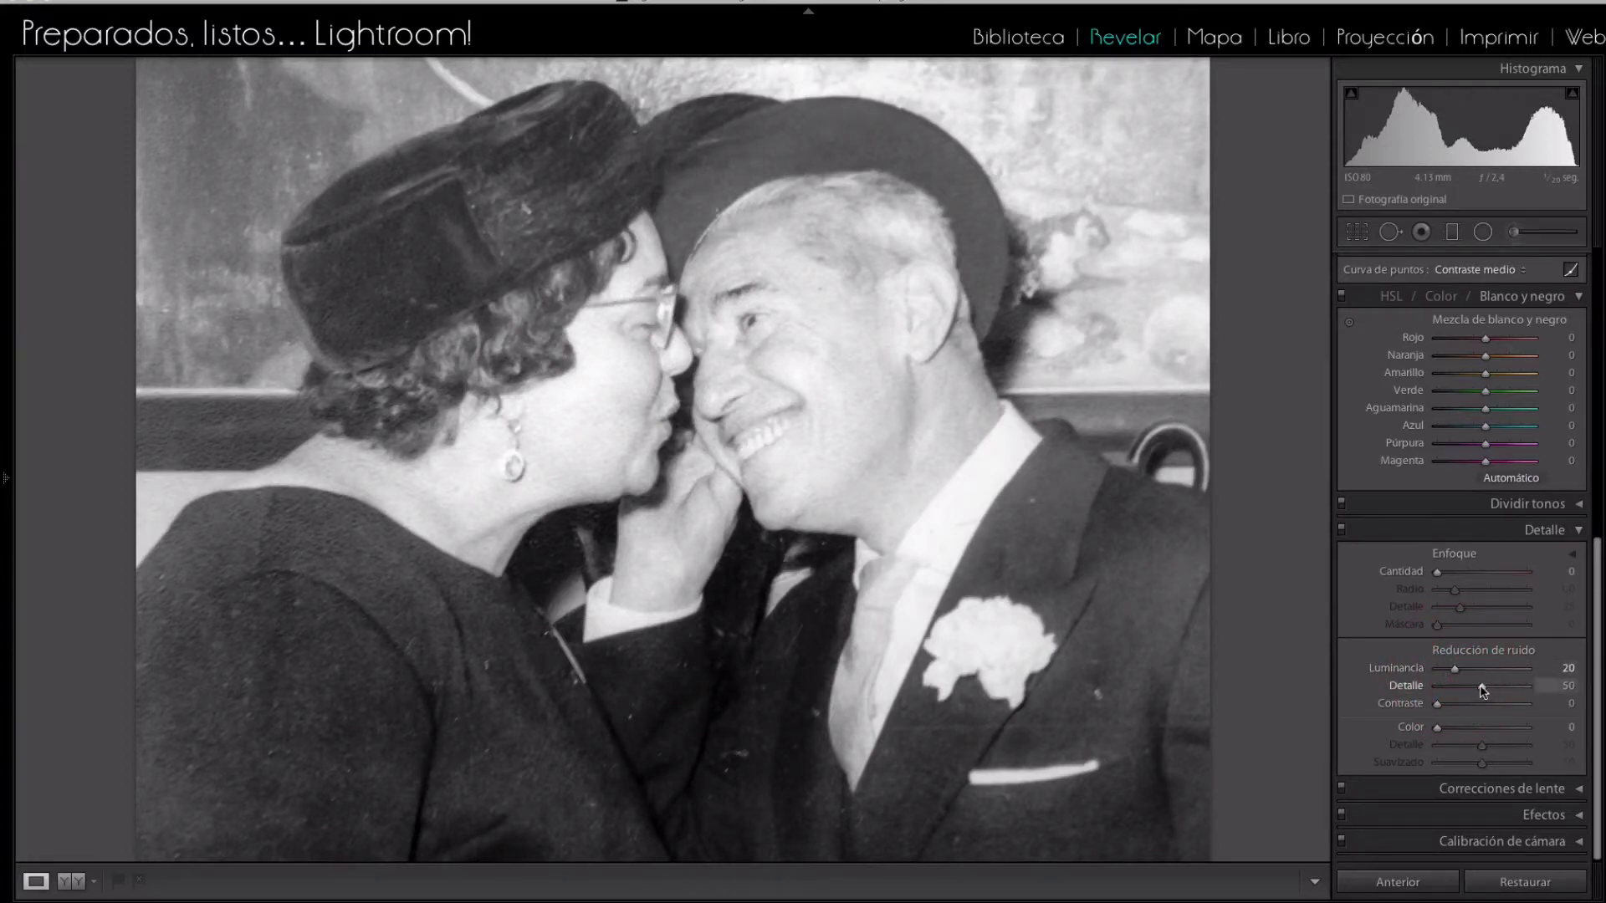
drag(1483, 689, 1415, 688)
drag(1437, 688, 1449, 690)
- Toggle the Detalle panel off and on to compare with and without noise reduction
click(1342, 527)
click(1341, 528)
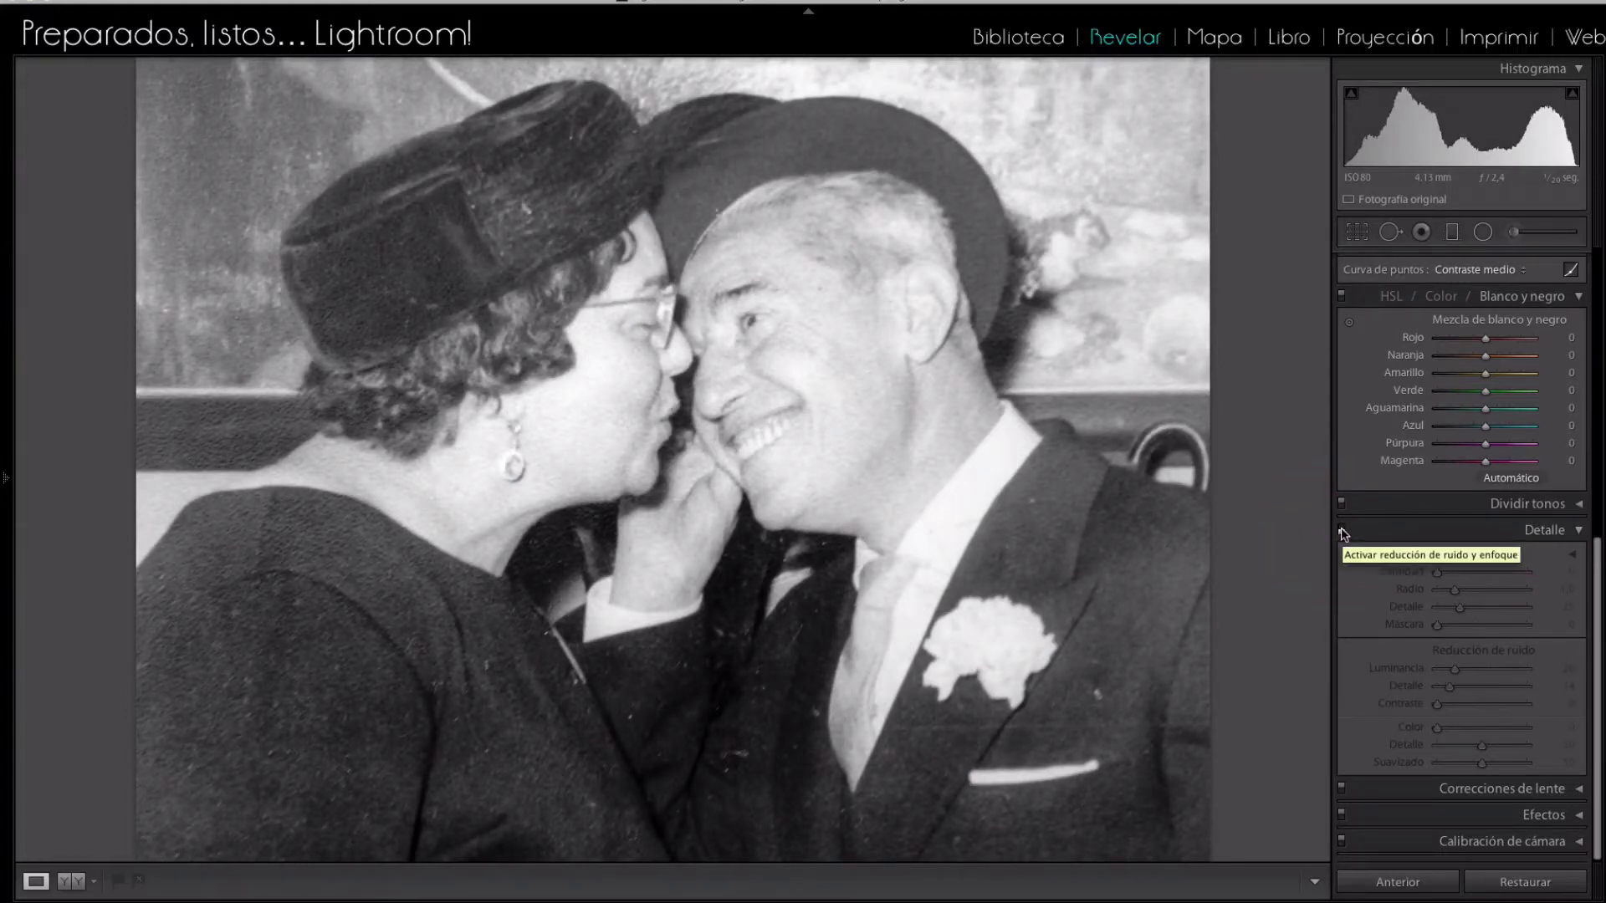
click(1342, 531)
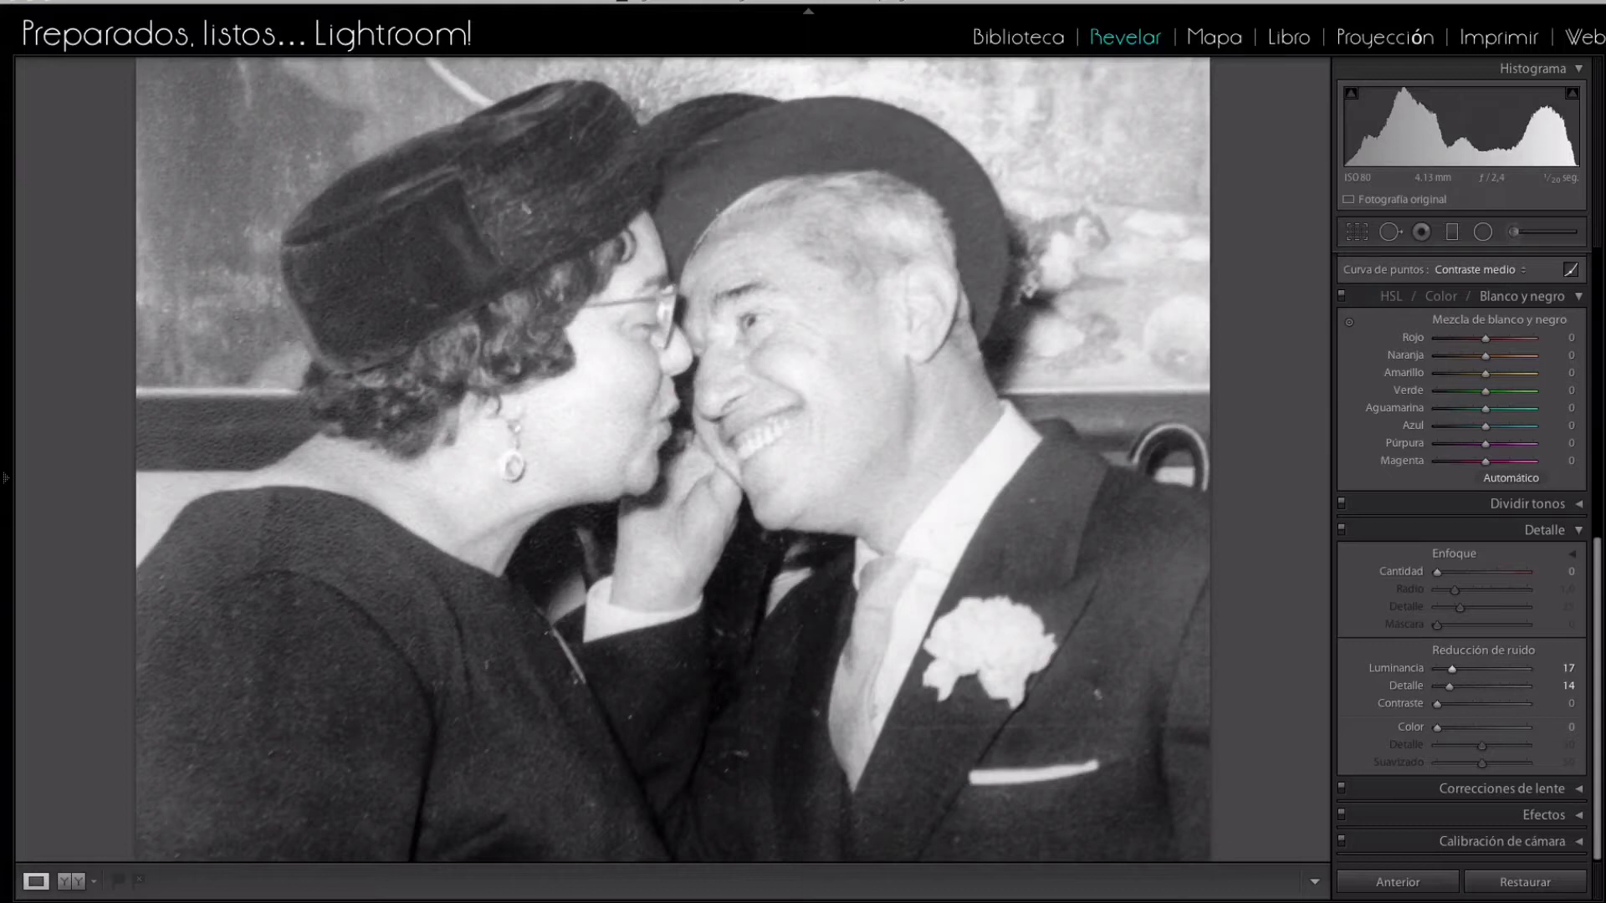
- Set the Enfoque Cantidad to 10, keeping radius 1.0 and detail 25
mouse_move(1437, 573)
mouse_down()
mouse_move(1467, 581)
mouse_move(1446, 577)
mouse_up()
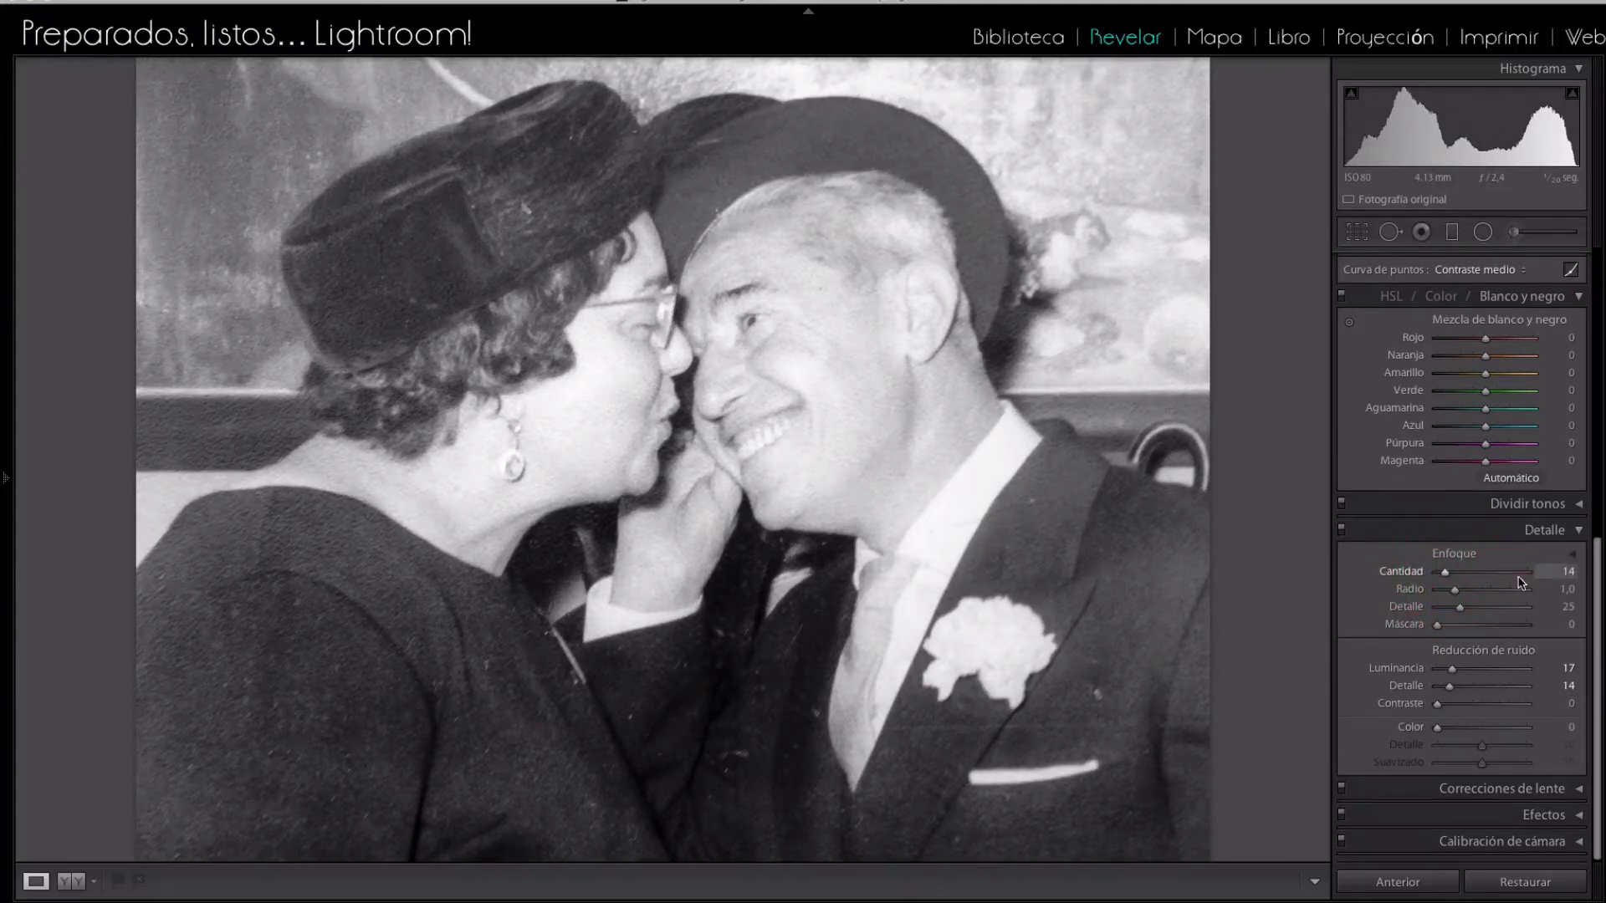
click(1340, 532)
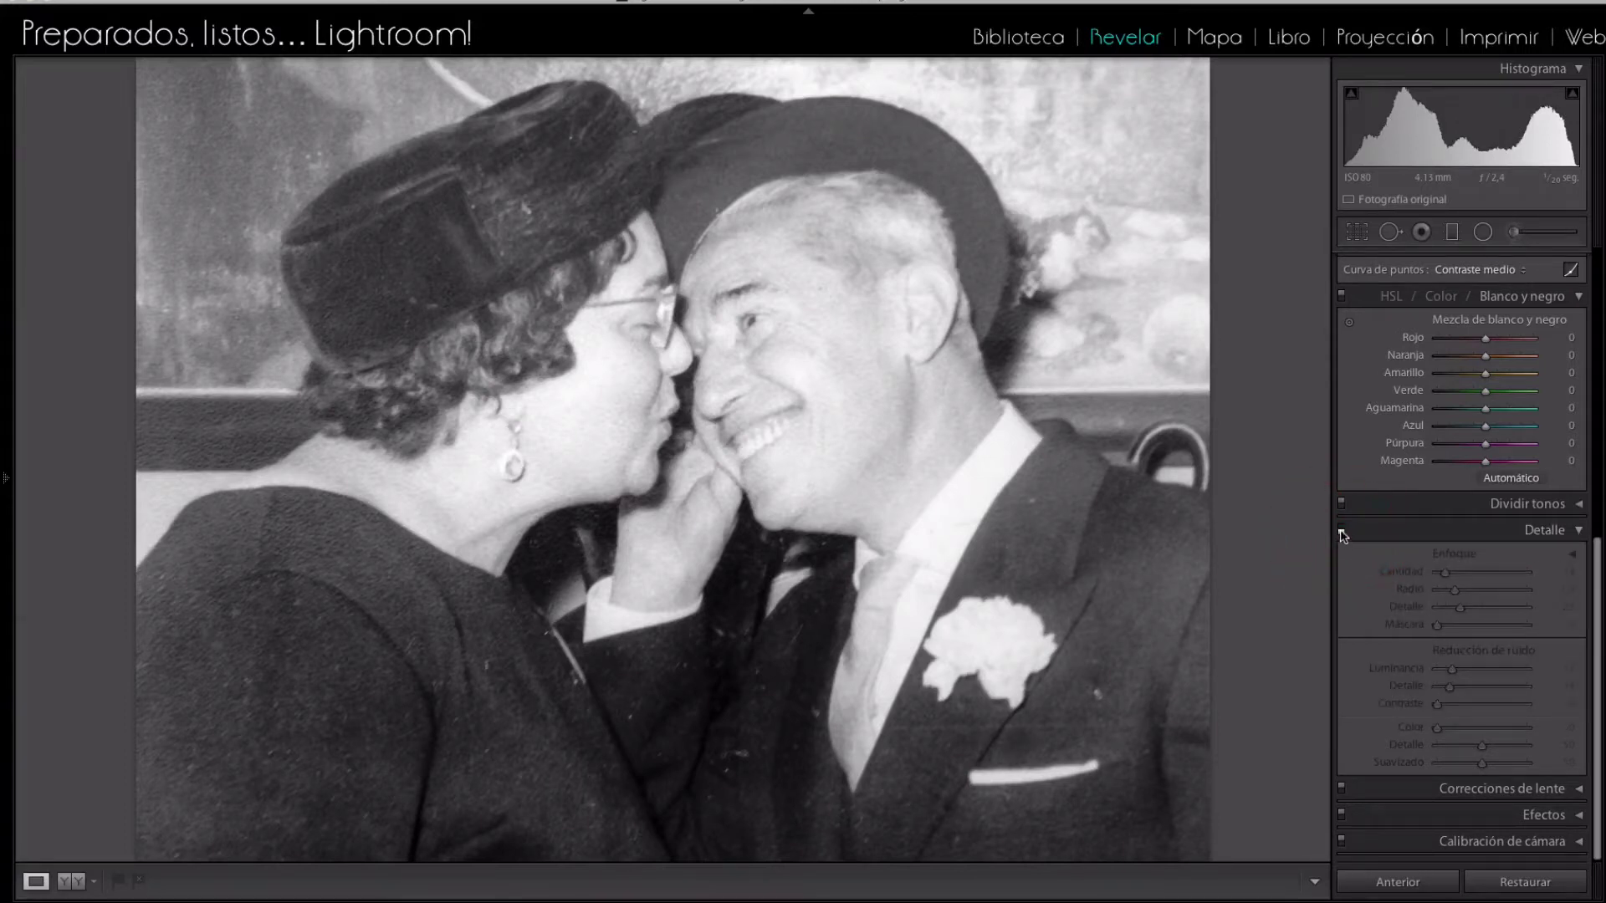
click(1341, 533)
click(1340, 533)
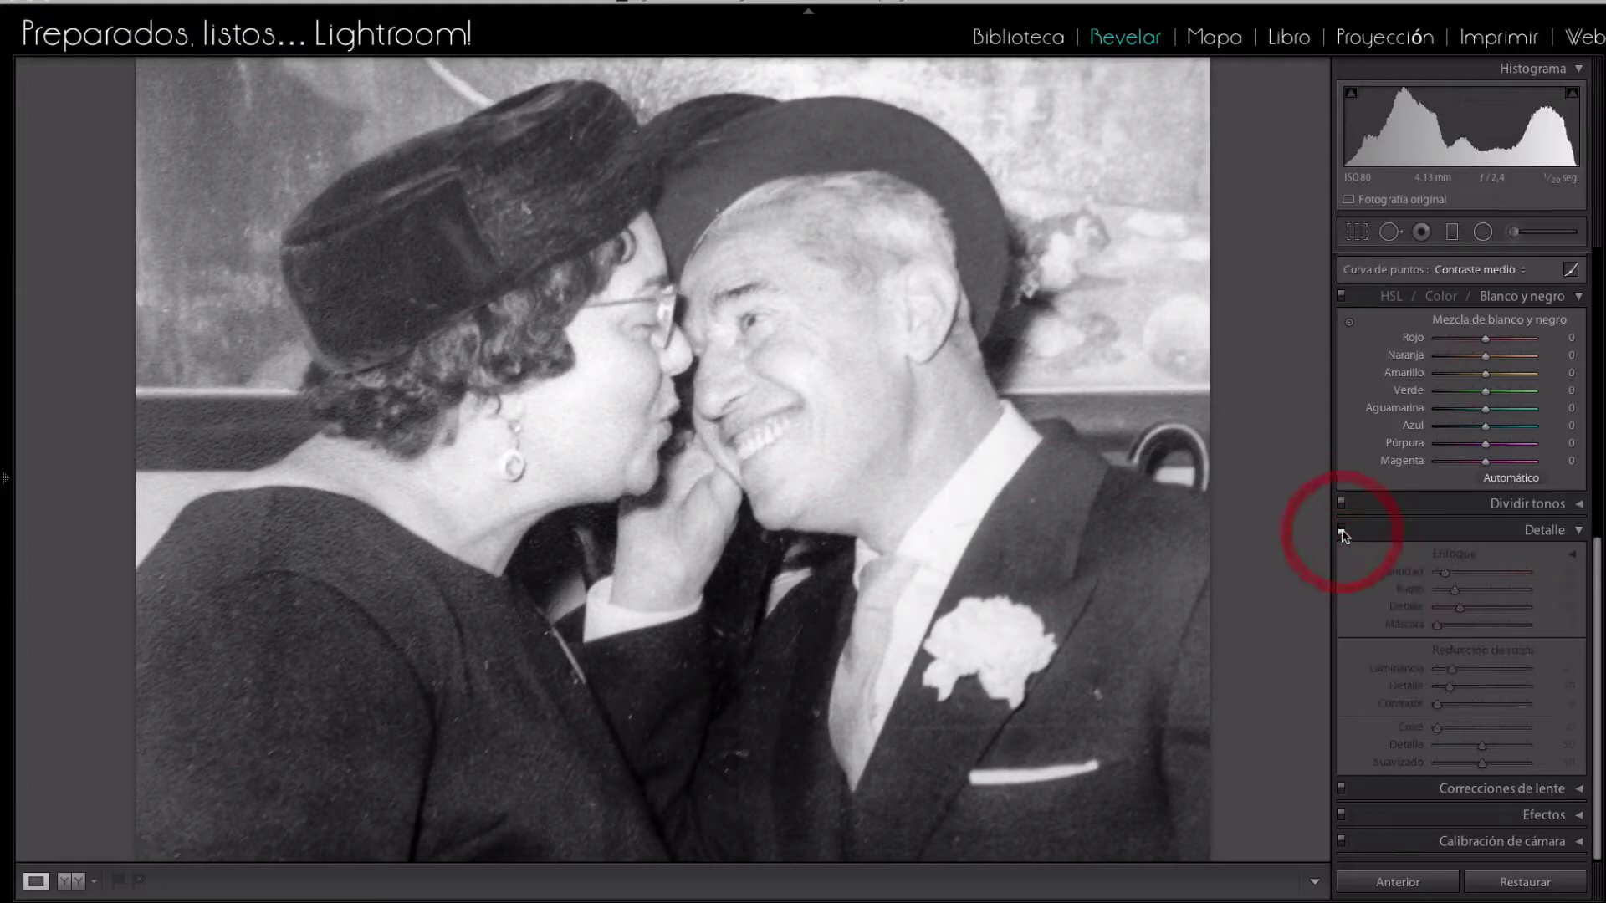
click(1341, 532)
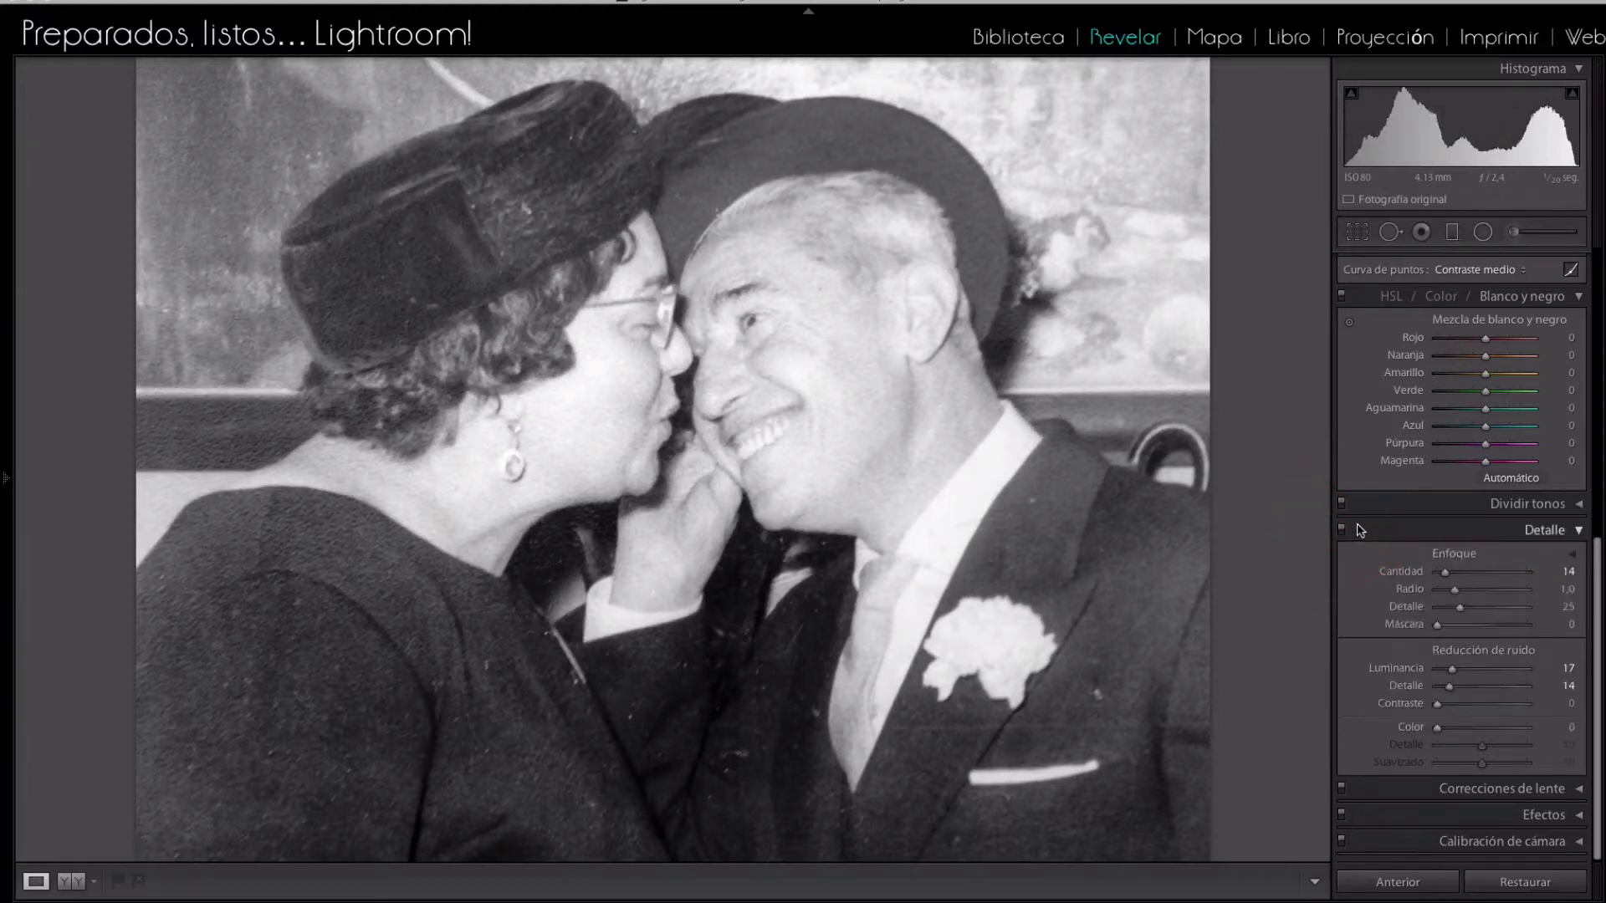
click(1443, 573)
- Toggle the Detalle panel off and on to compare the sharpening before and after
click(1340, 533)
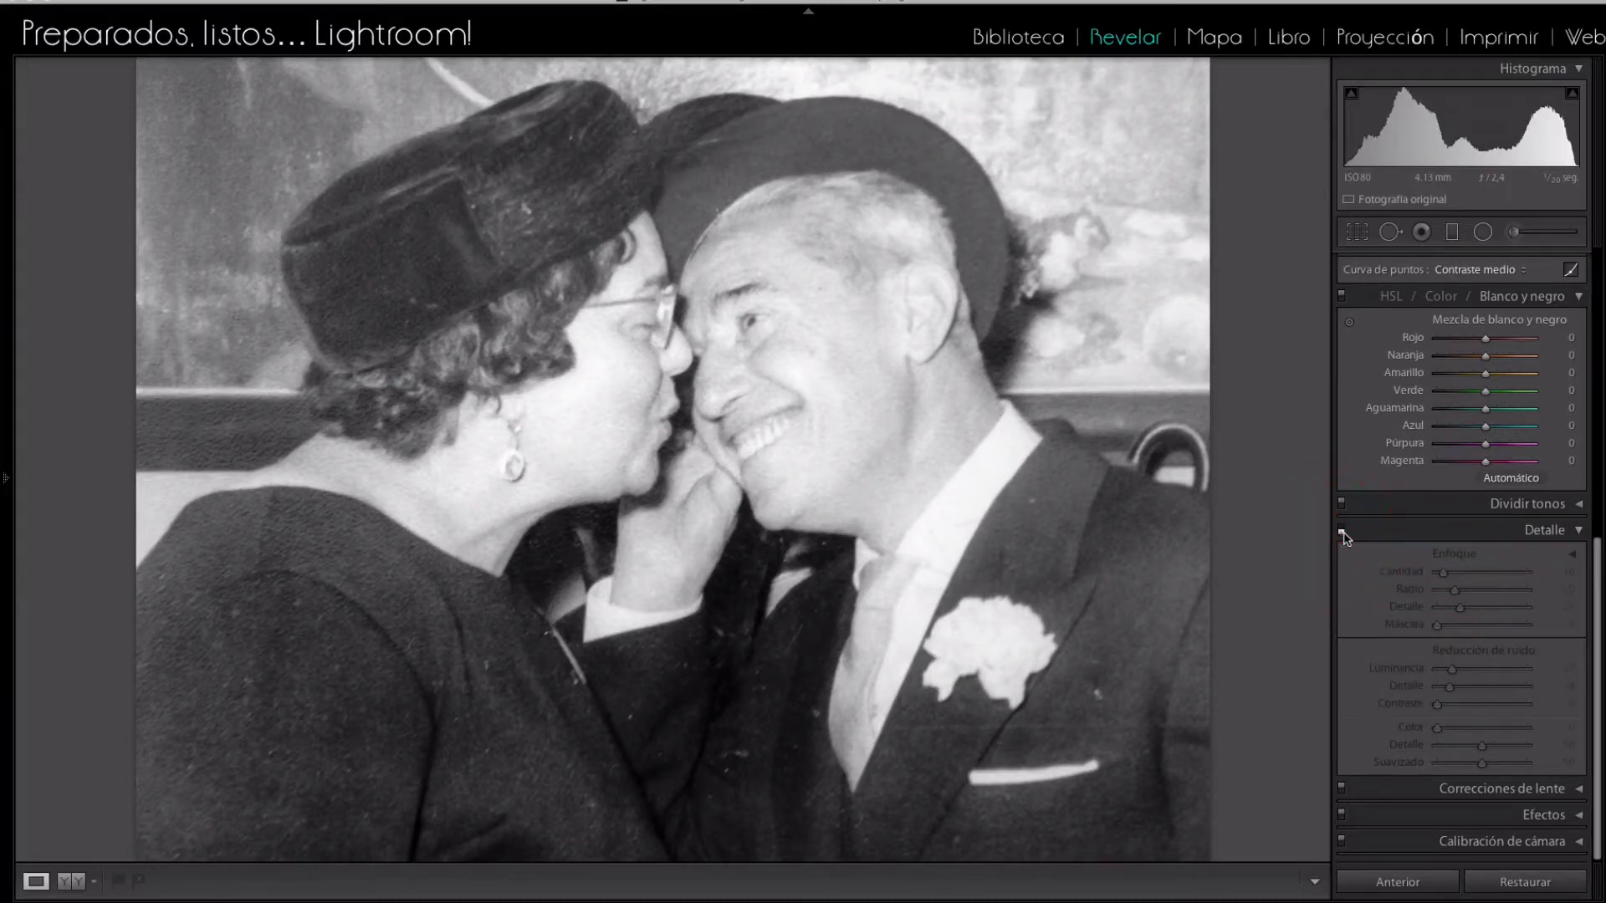
click(1341, 532)
click(1340, 532)
click(1341, 533)
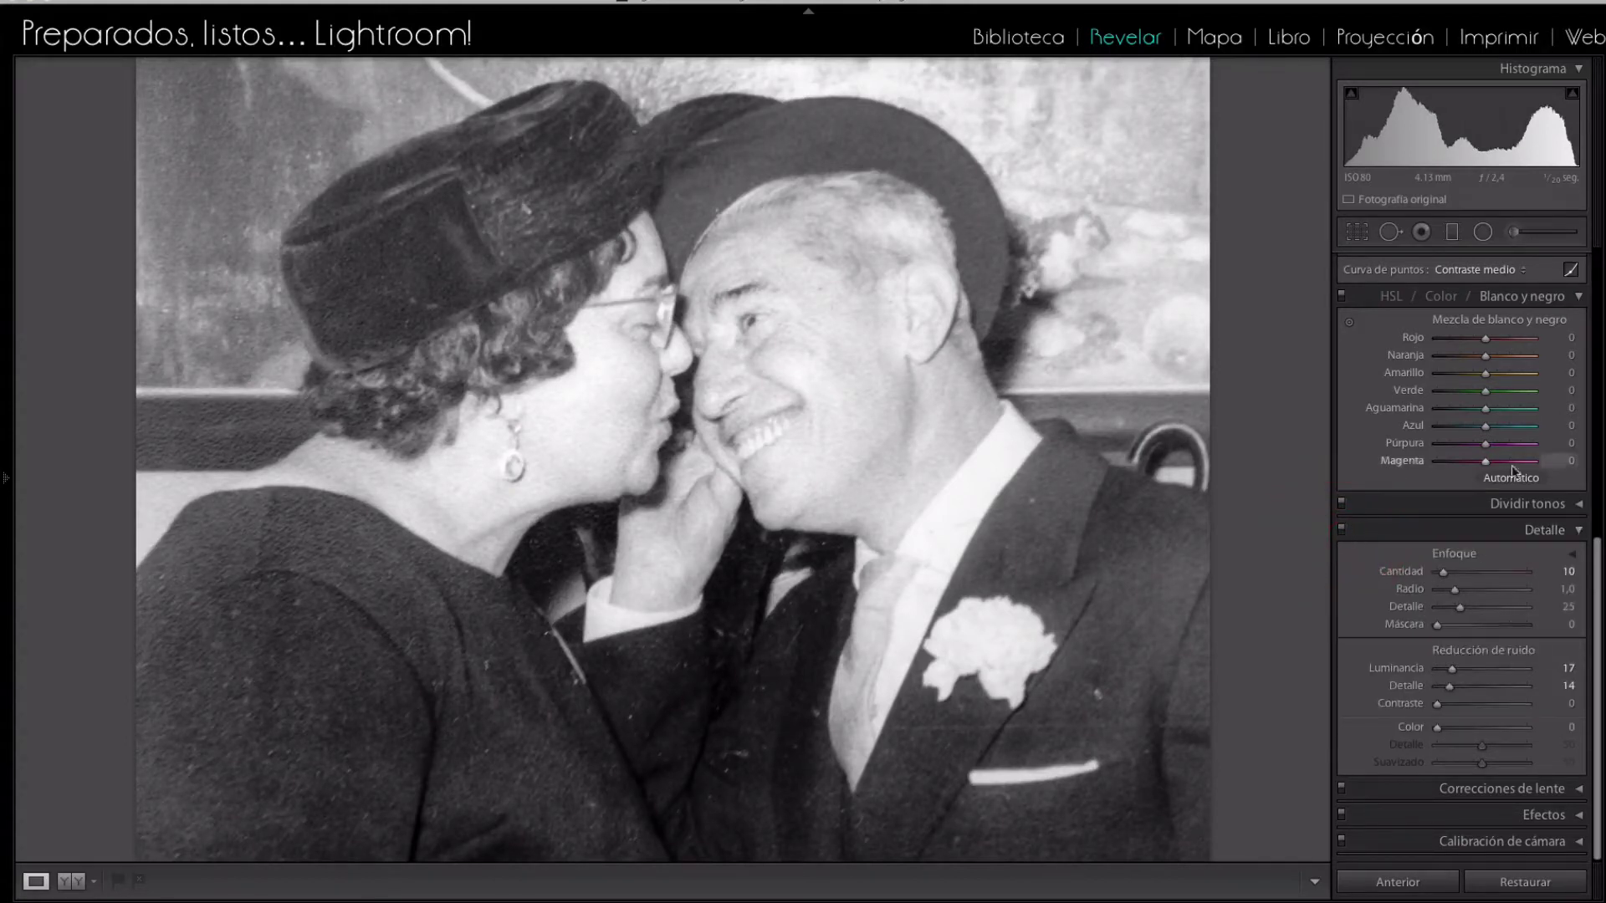
key(ctrl+Up)
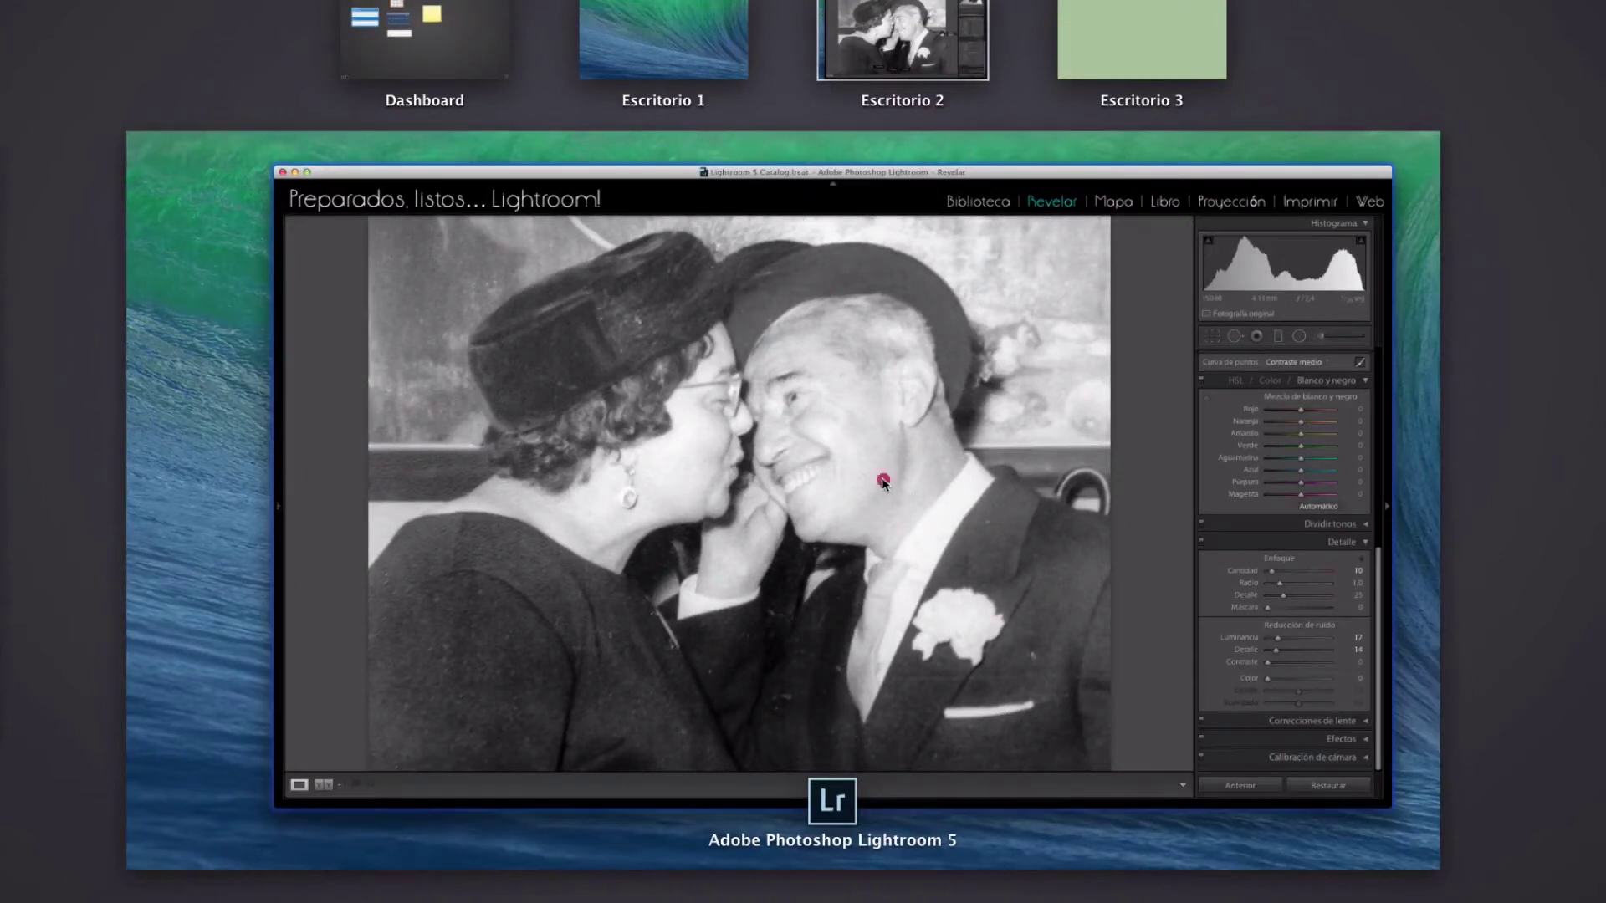
- Return to the Lightroom window from Mission Control and scroll the right panel up to Básicos
click(882, 483)
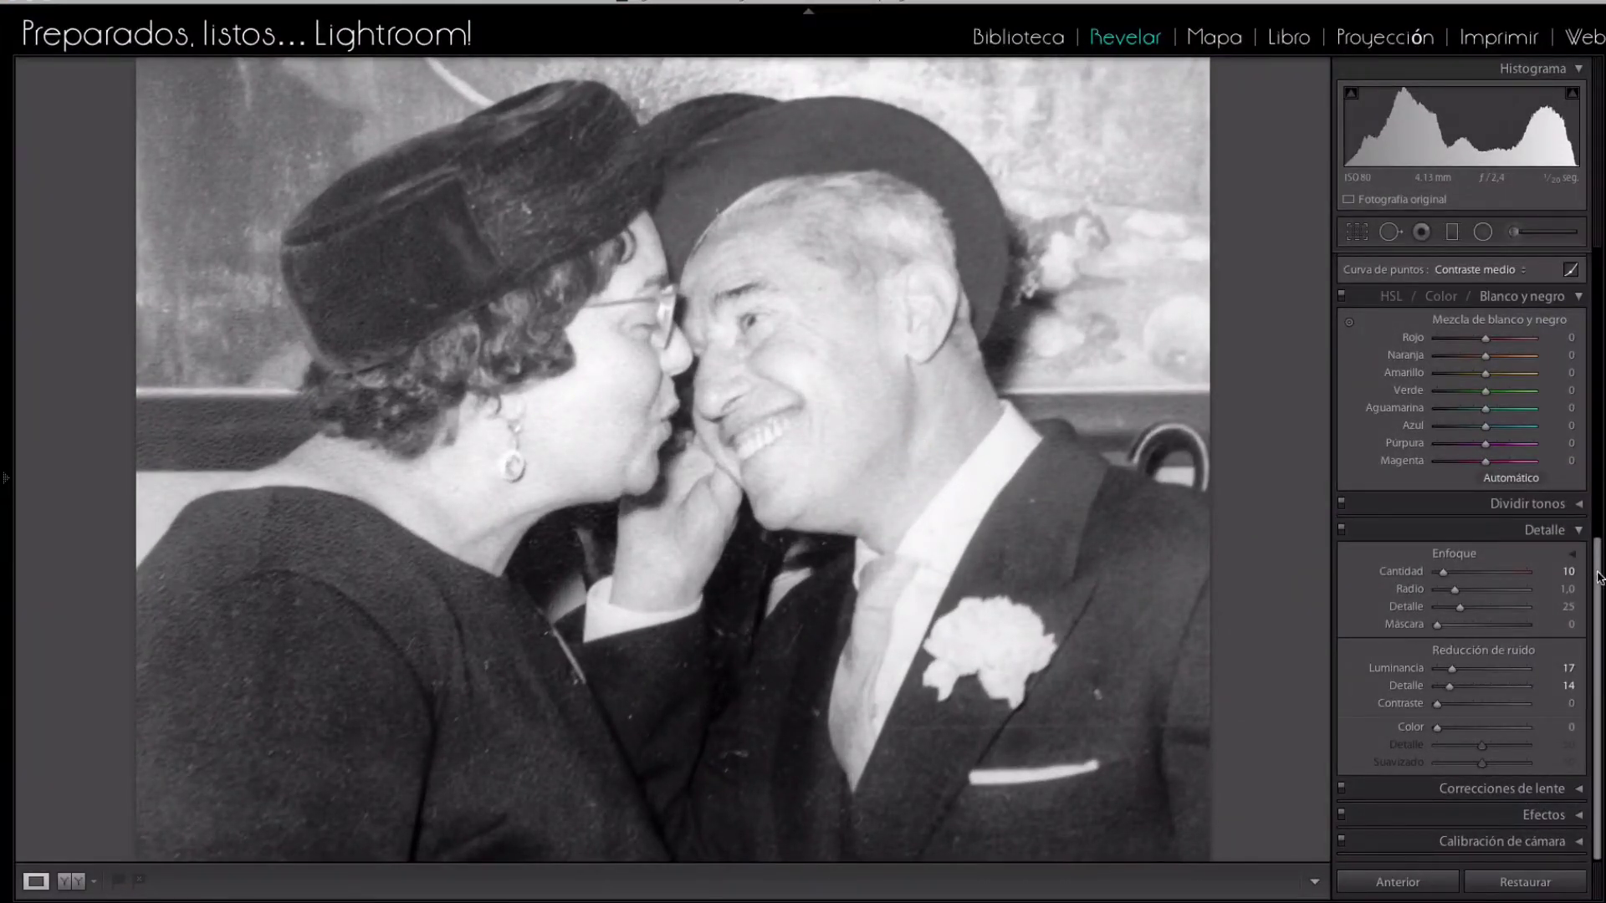
drag(1597, 577, 1598, 230)
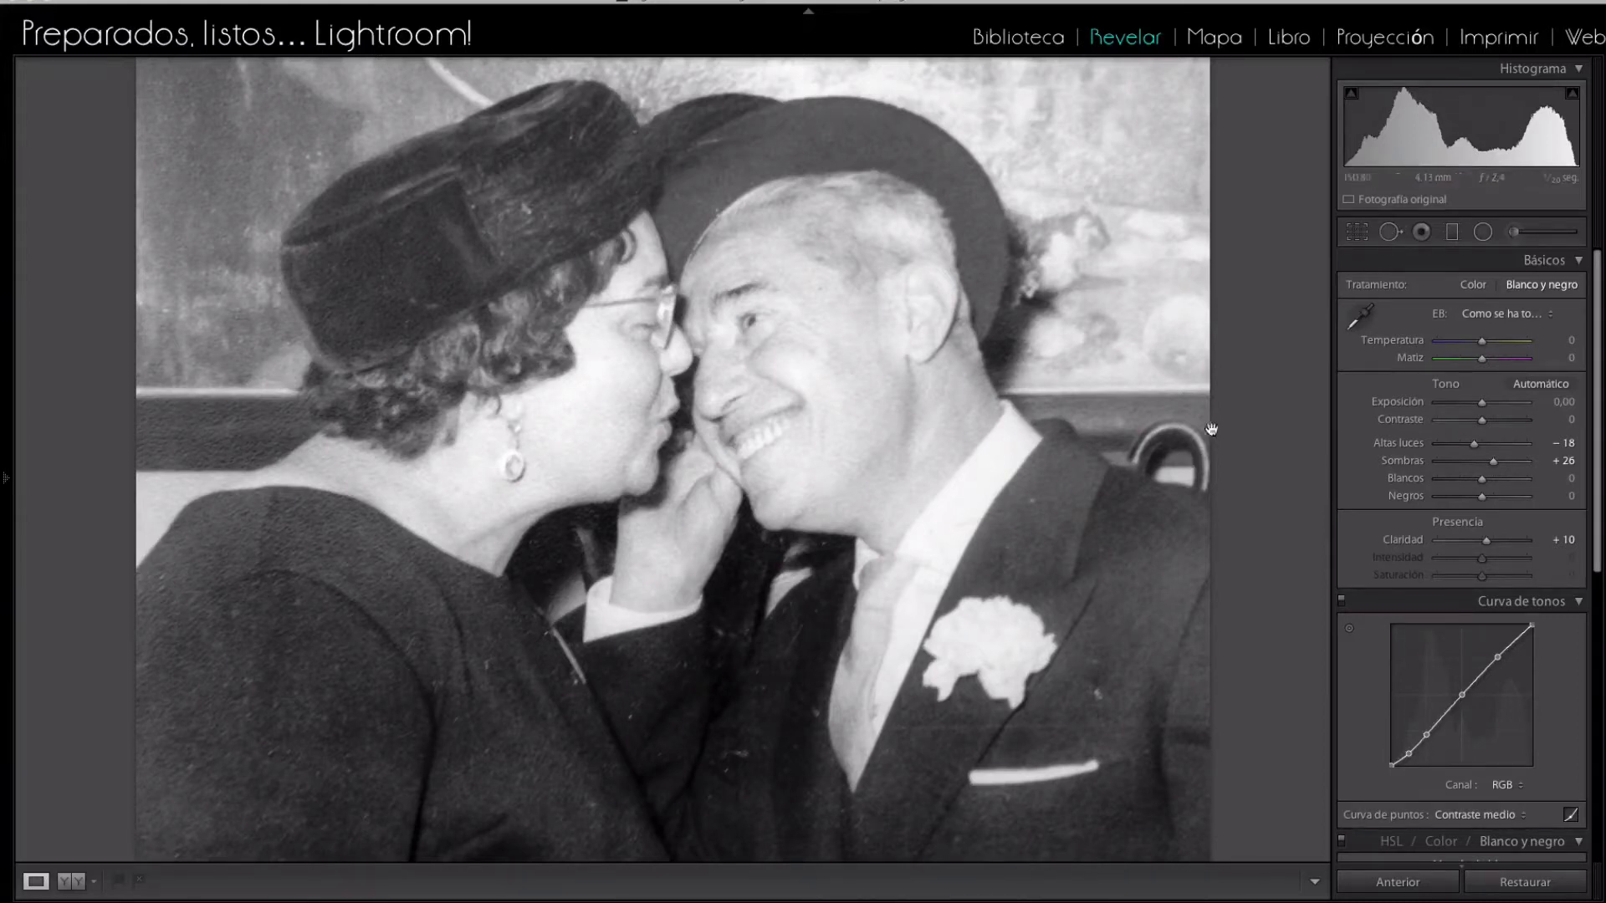
- With Spot Removal at size 56, heal the lapel and shoulder specks, then shrink the brush to 20
click(1391, 235)
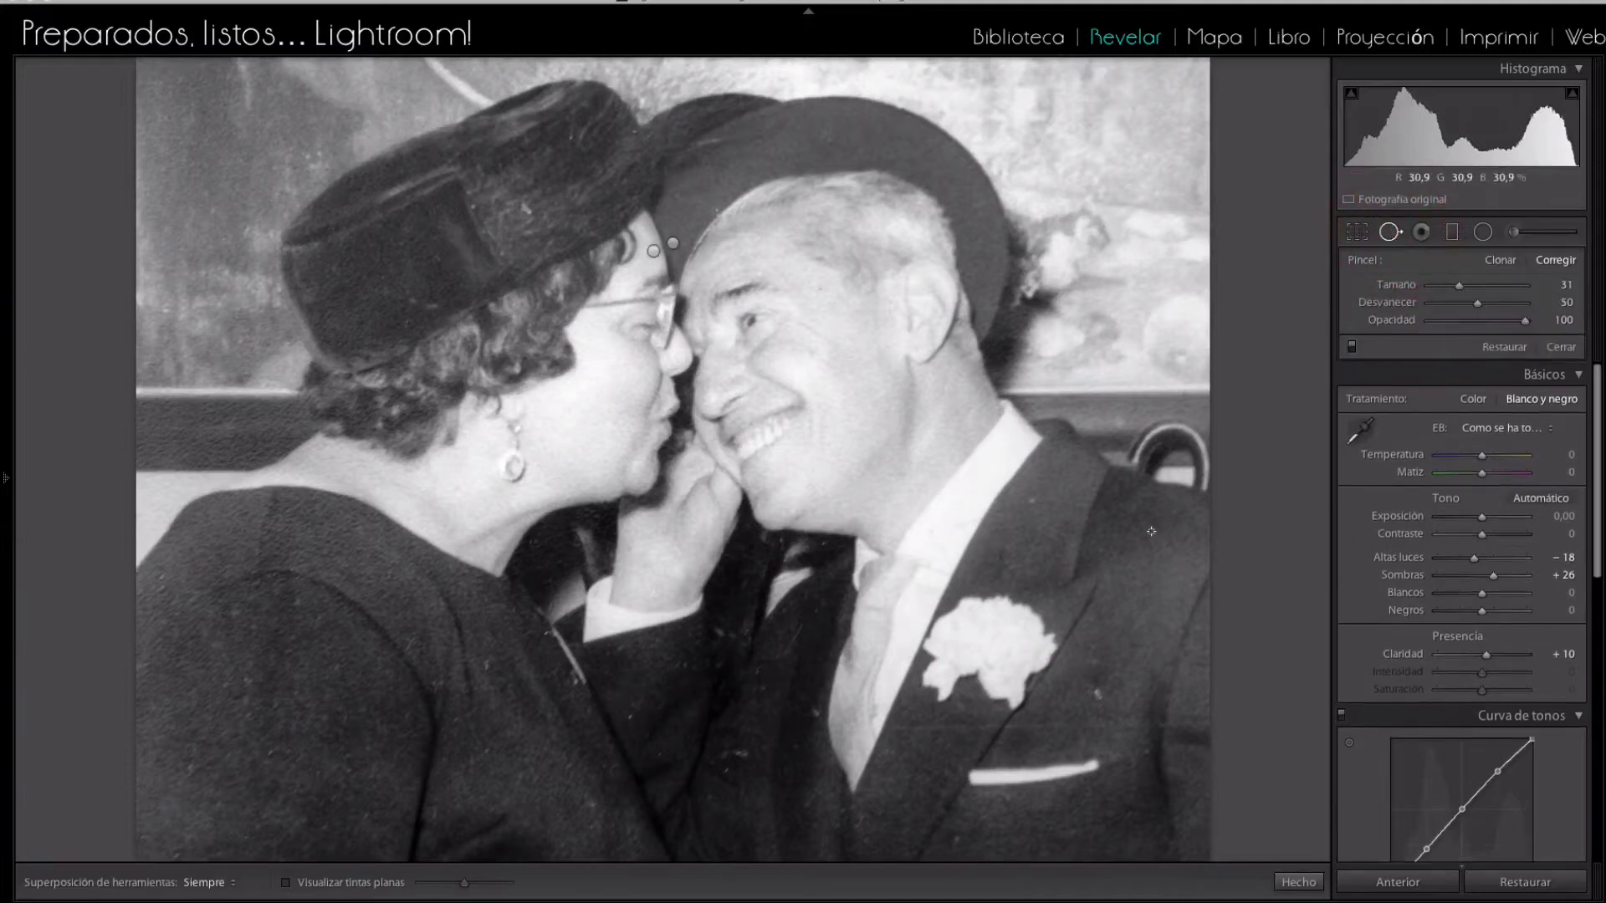
drag(1459, 285, 1482, 289)
click(1033, 500)
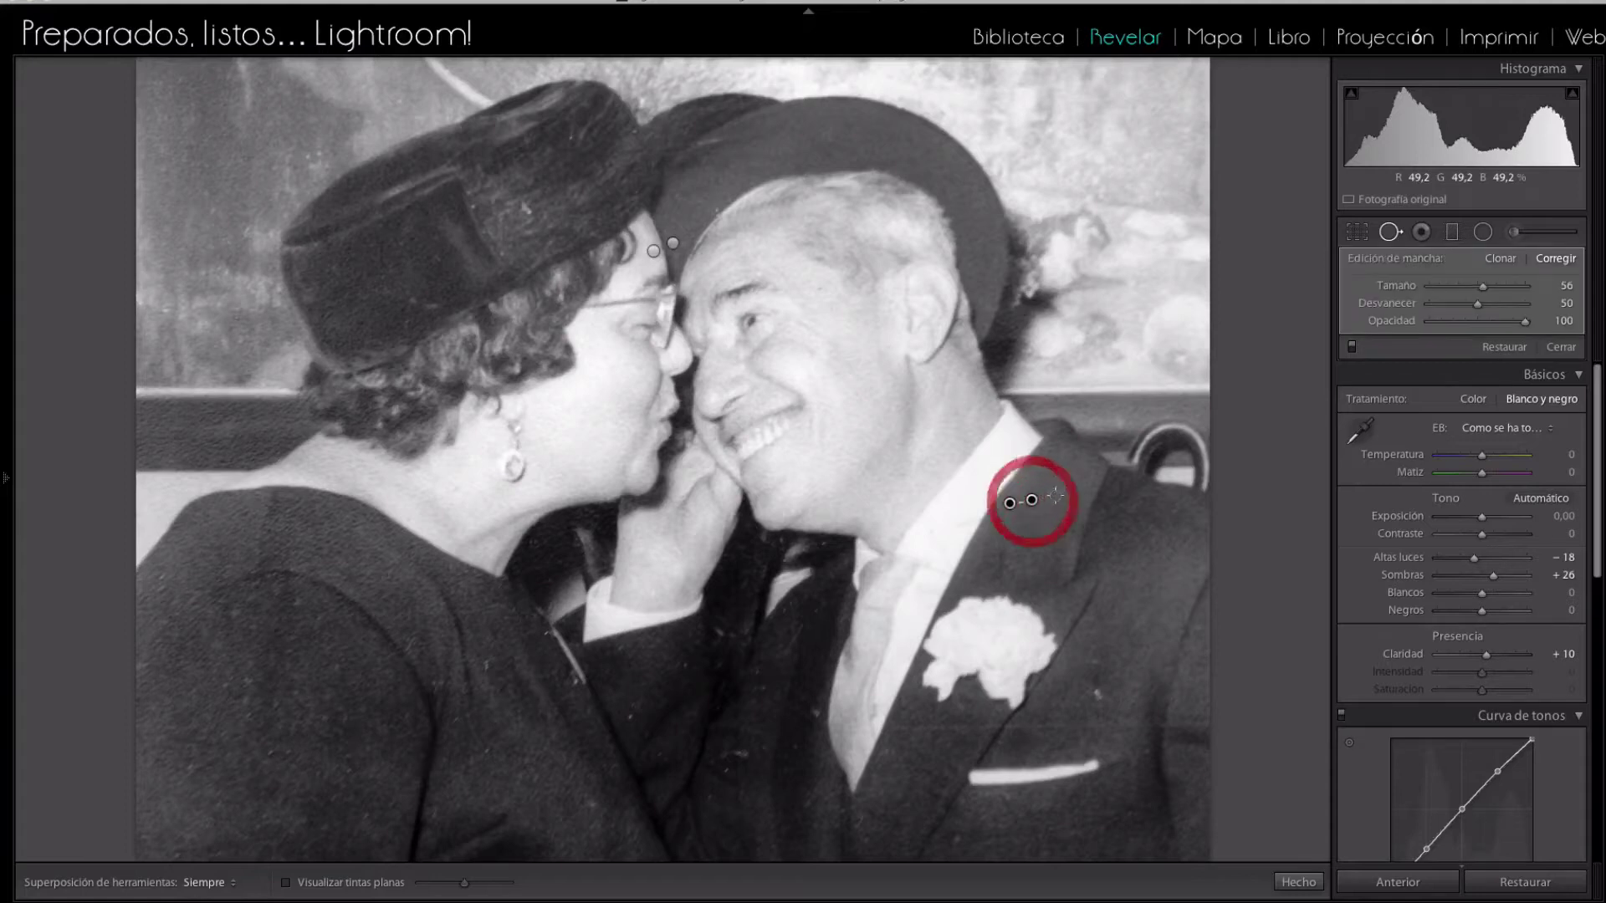
drag(1020, 516, 1045, 497)
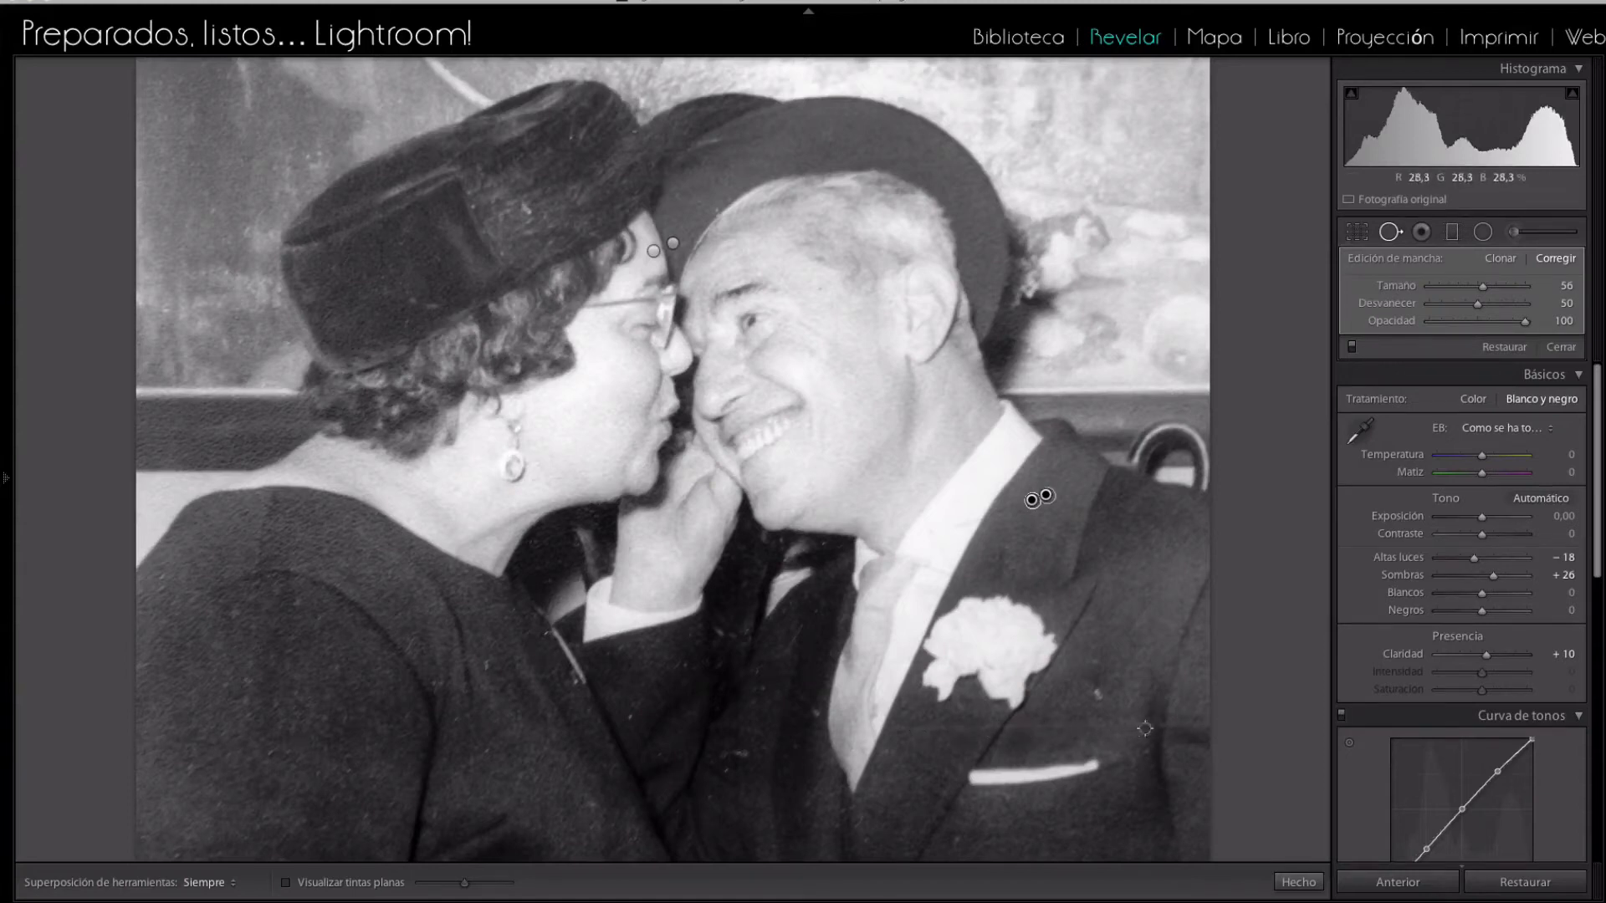
click(299, 601)
drag(335, 629, 319, 612)
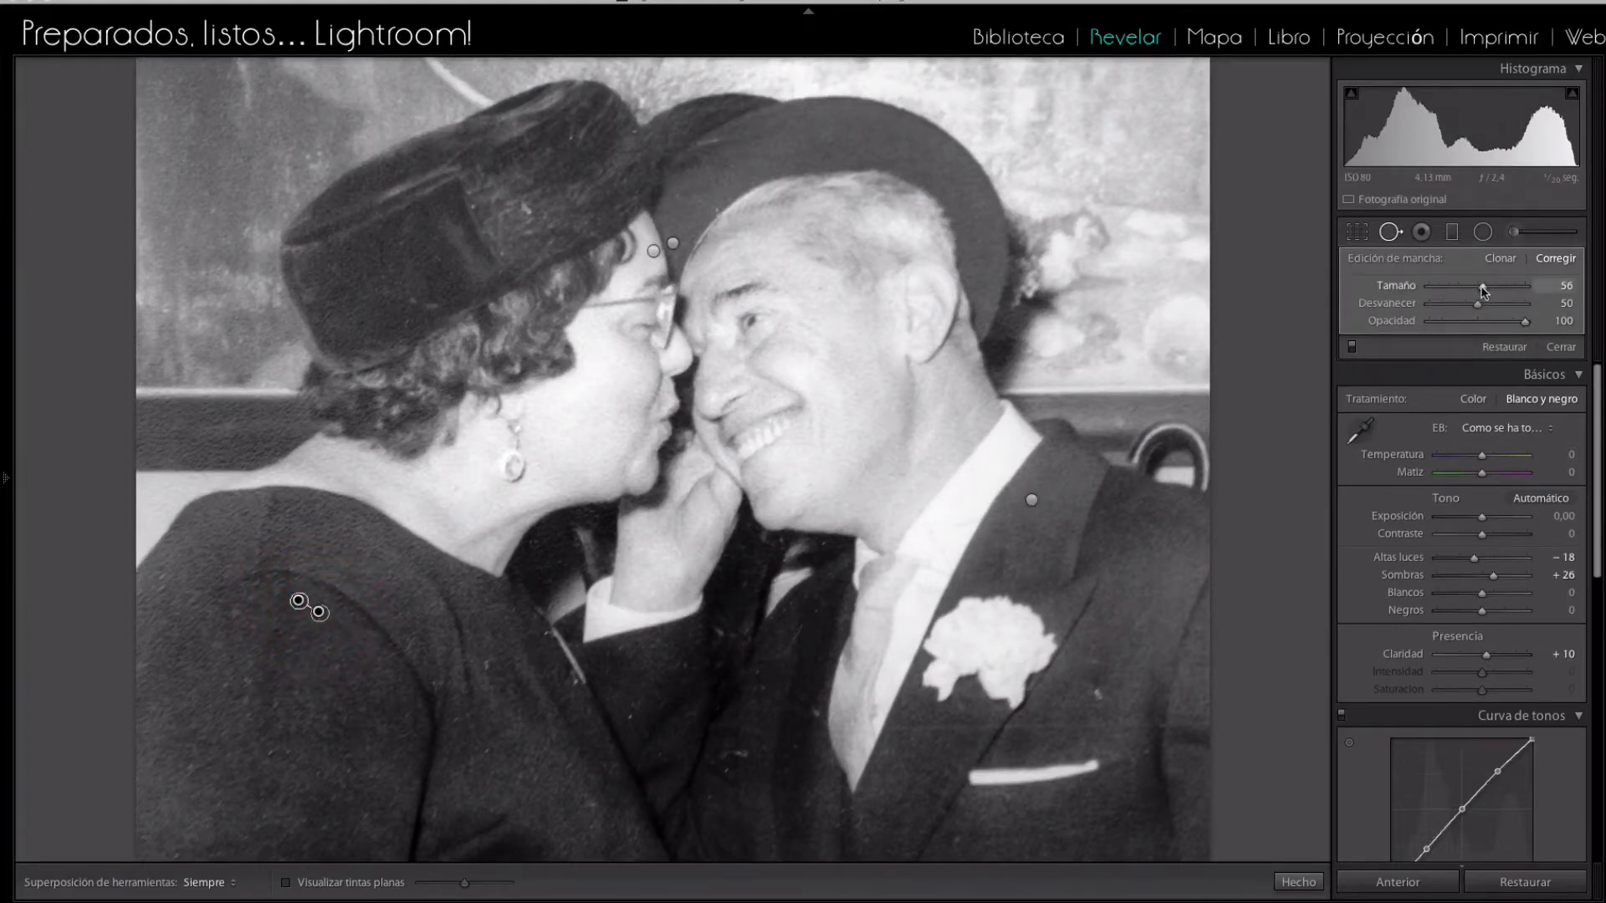
drag(1484, 287, 1449, 287)
- Heal several dust specks on the woman's coat, removing one misplaced spot
click(485, 665)
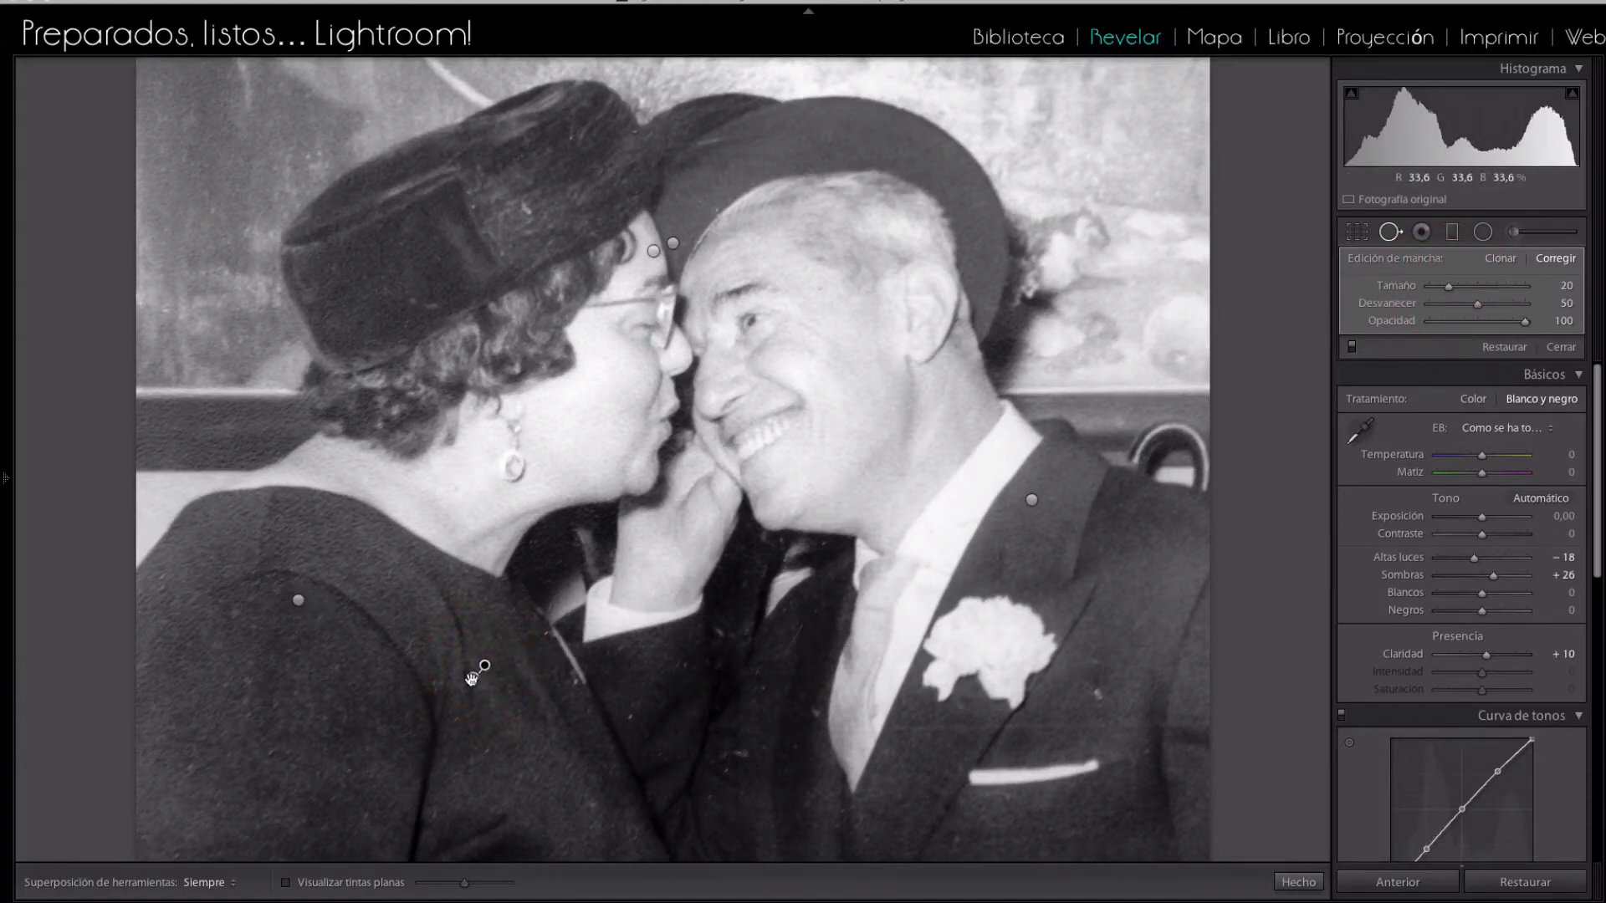
click(485, 666)
click(441, 681)
alt+click(429, 667)
click(269, 753)
- Heal two specks on the woman's hat from cleaner sources and paint out a coat streak
click(414, 300)
drag(422, 280, 399, 286)
drag(403, 286, 436, 287)
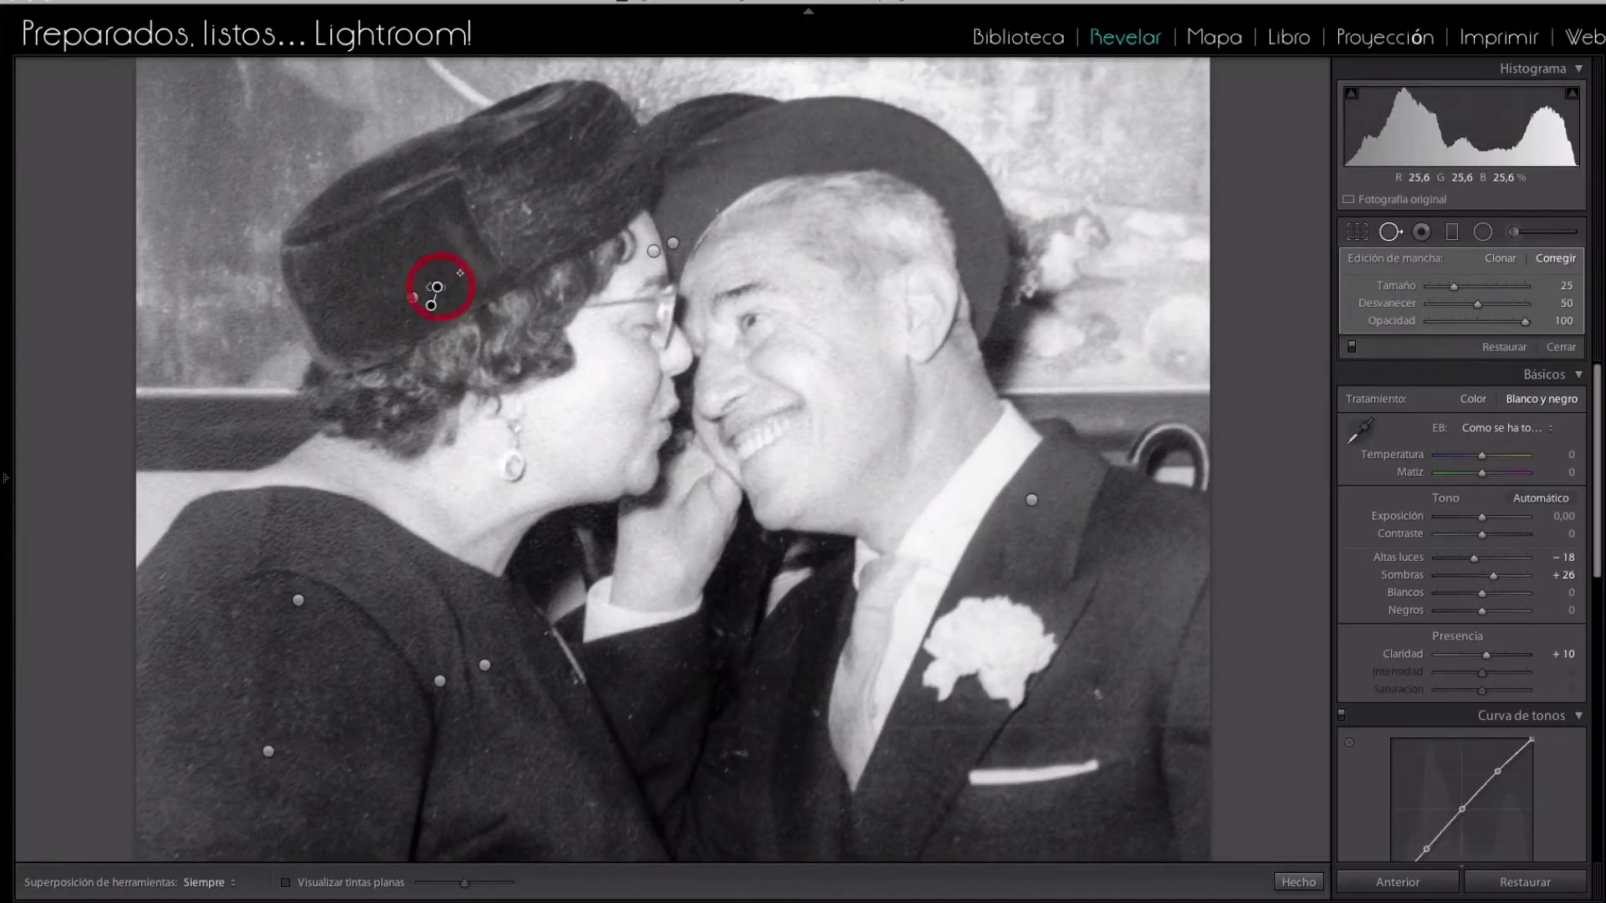
click(408, 323)
drag(368, 304, 386, 314)
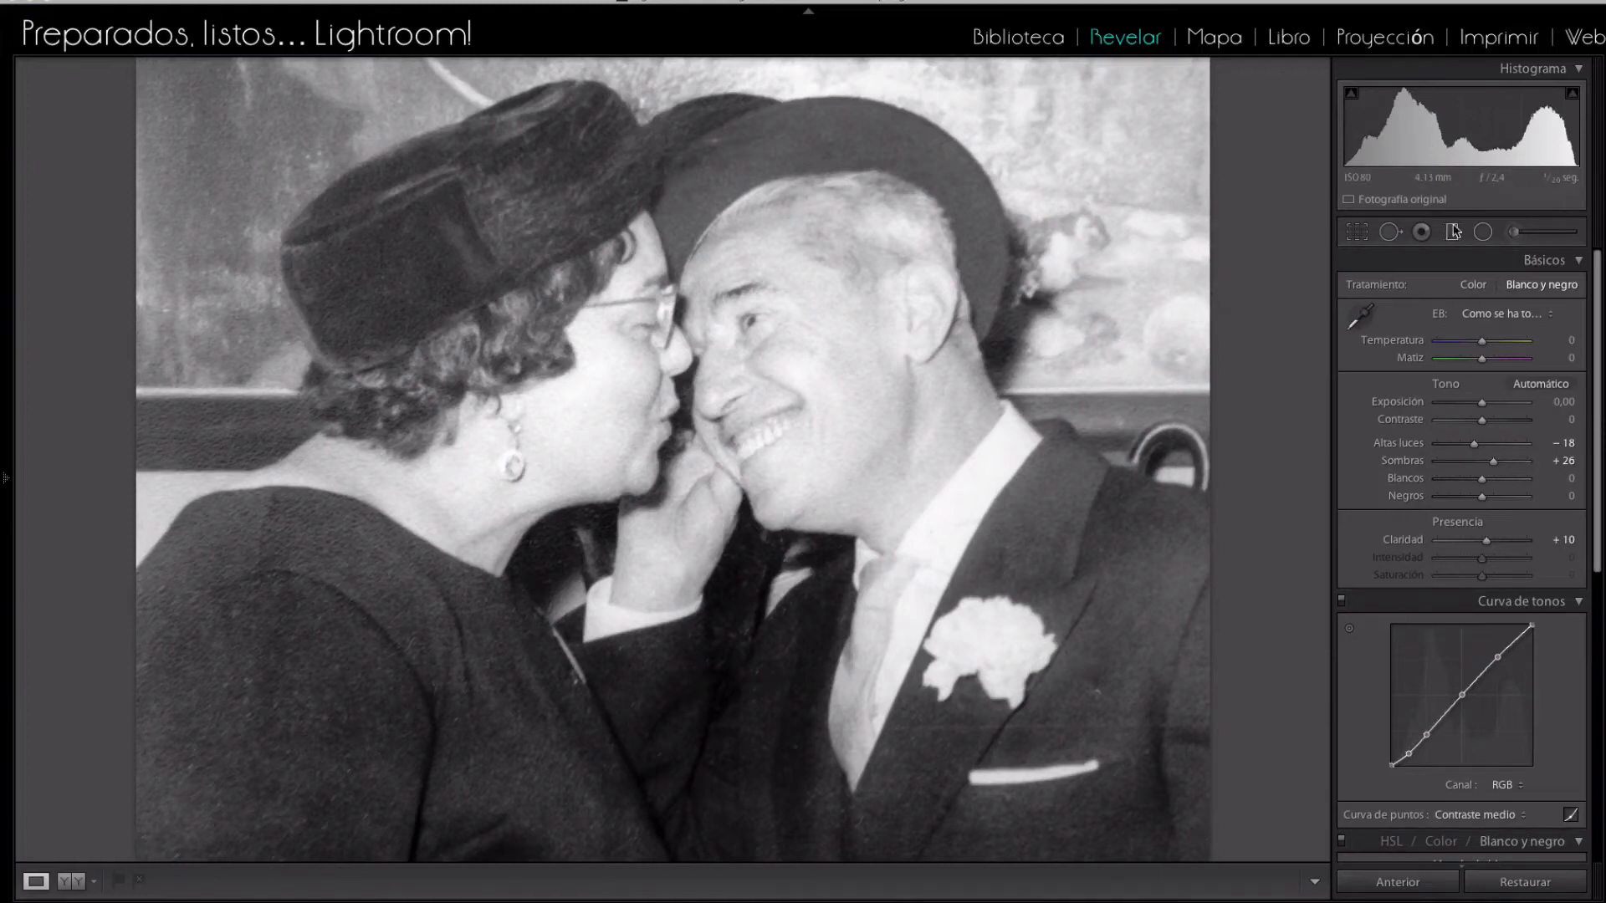
click(1421, 234)
drag(413, 638, 404, 651)
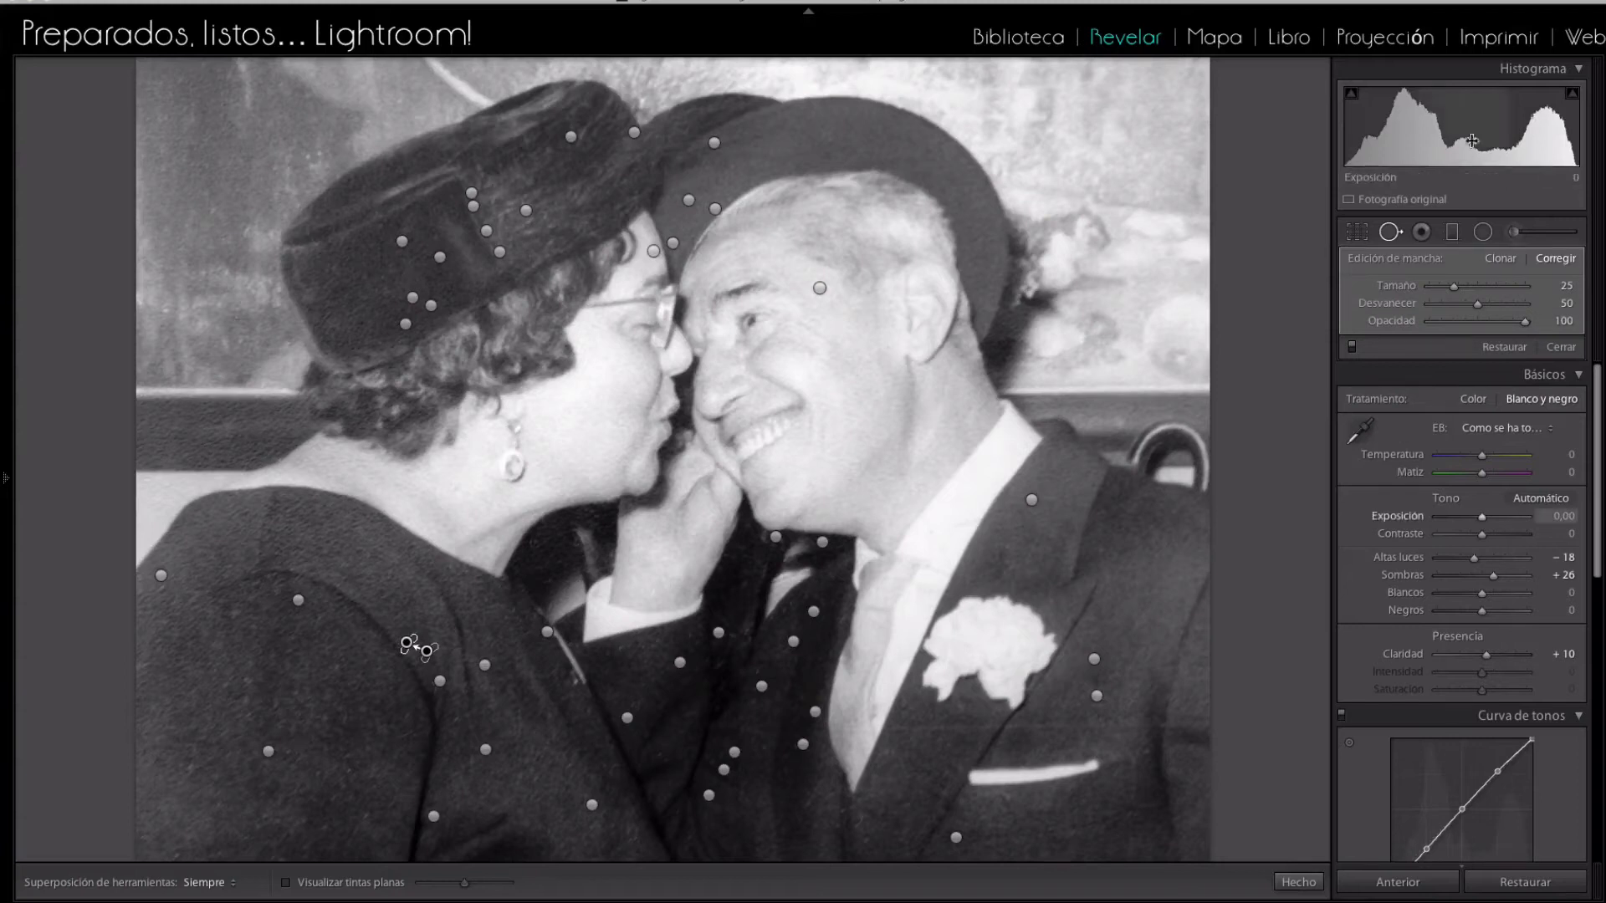
- Toggle the spot corrections off and on to compare, then close and reopen Spot Removal
click(1351, 348)
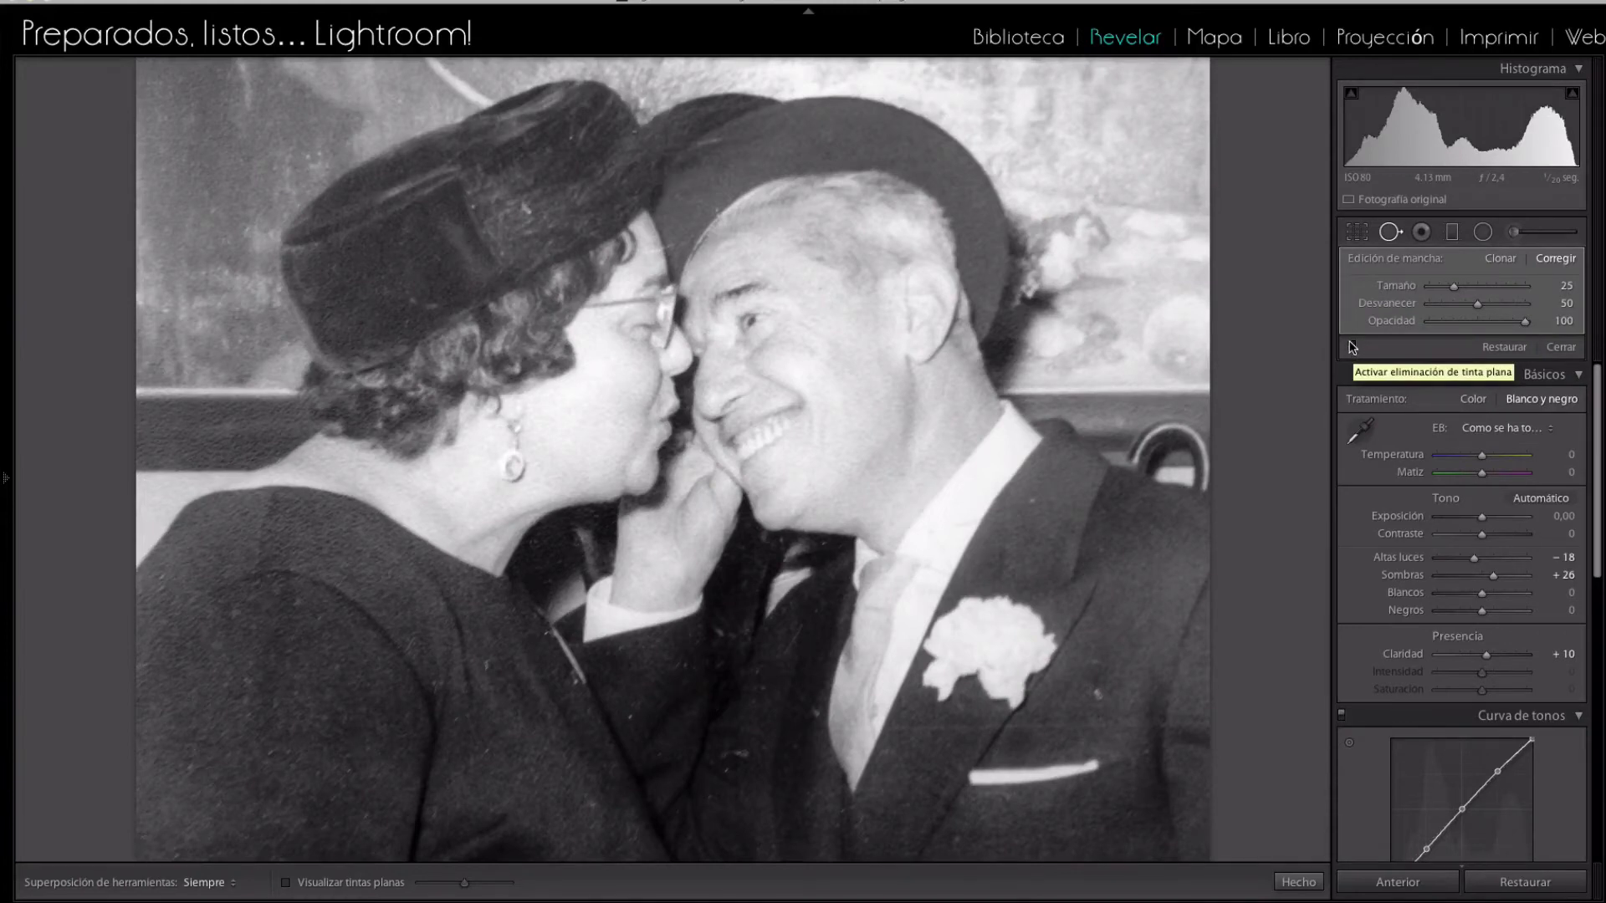
click(1351, 348)
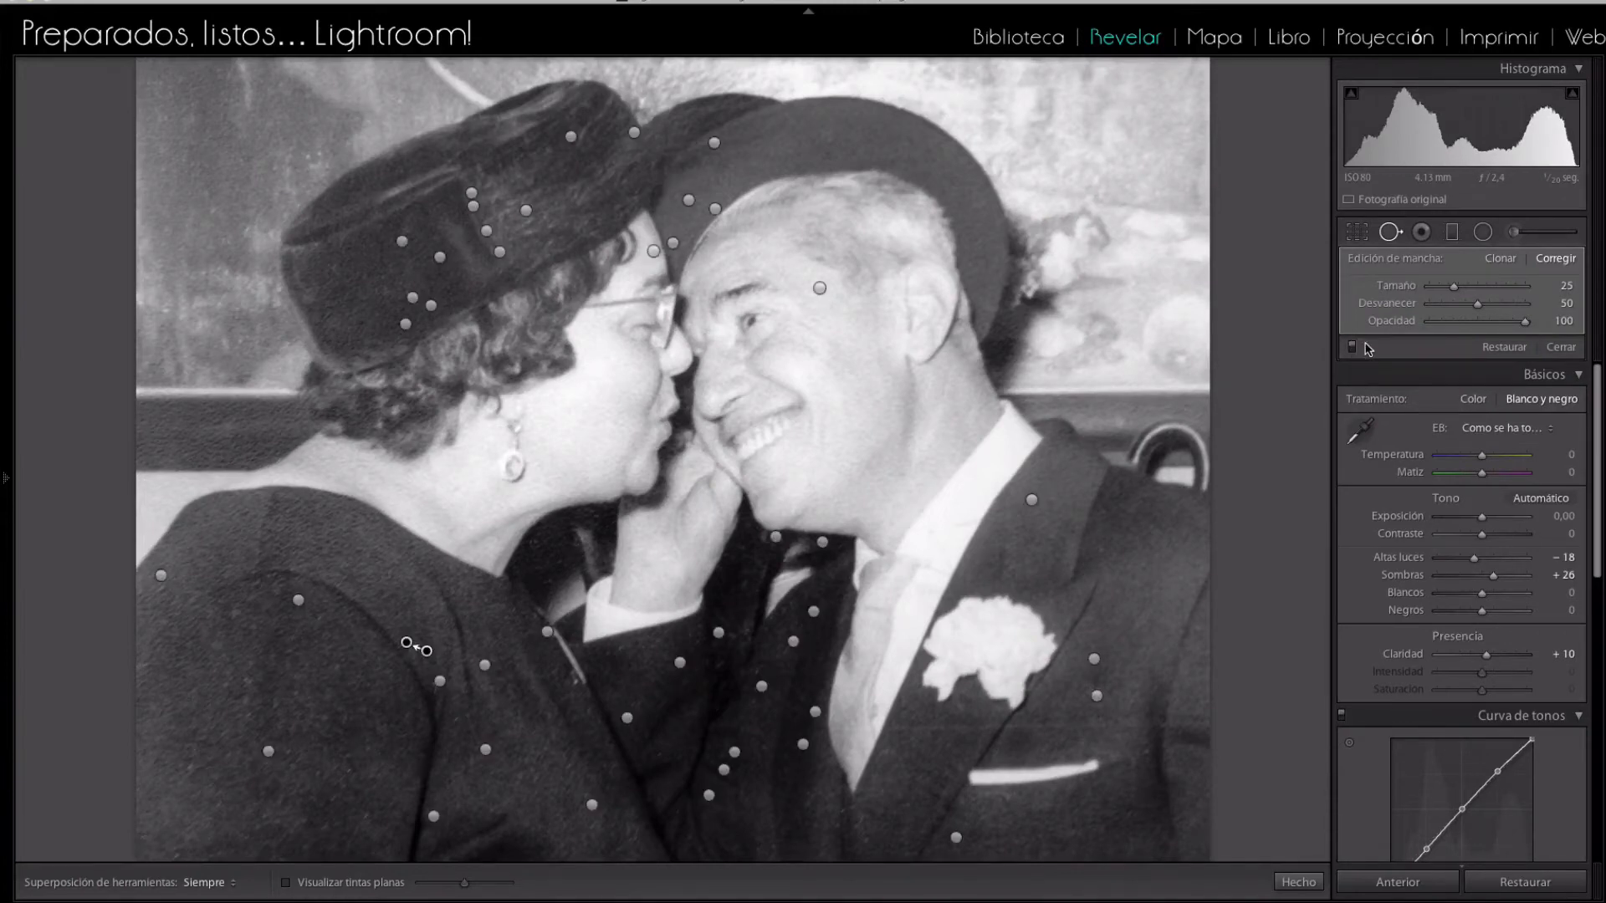
click(1401, 233)
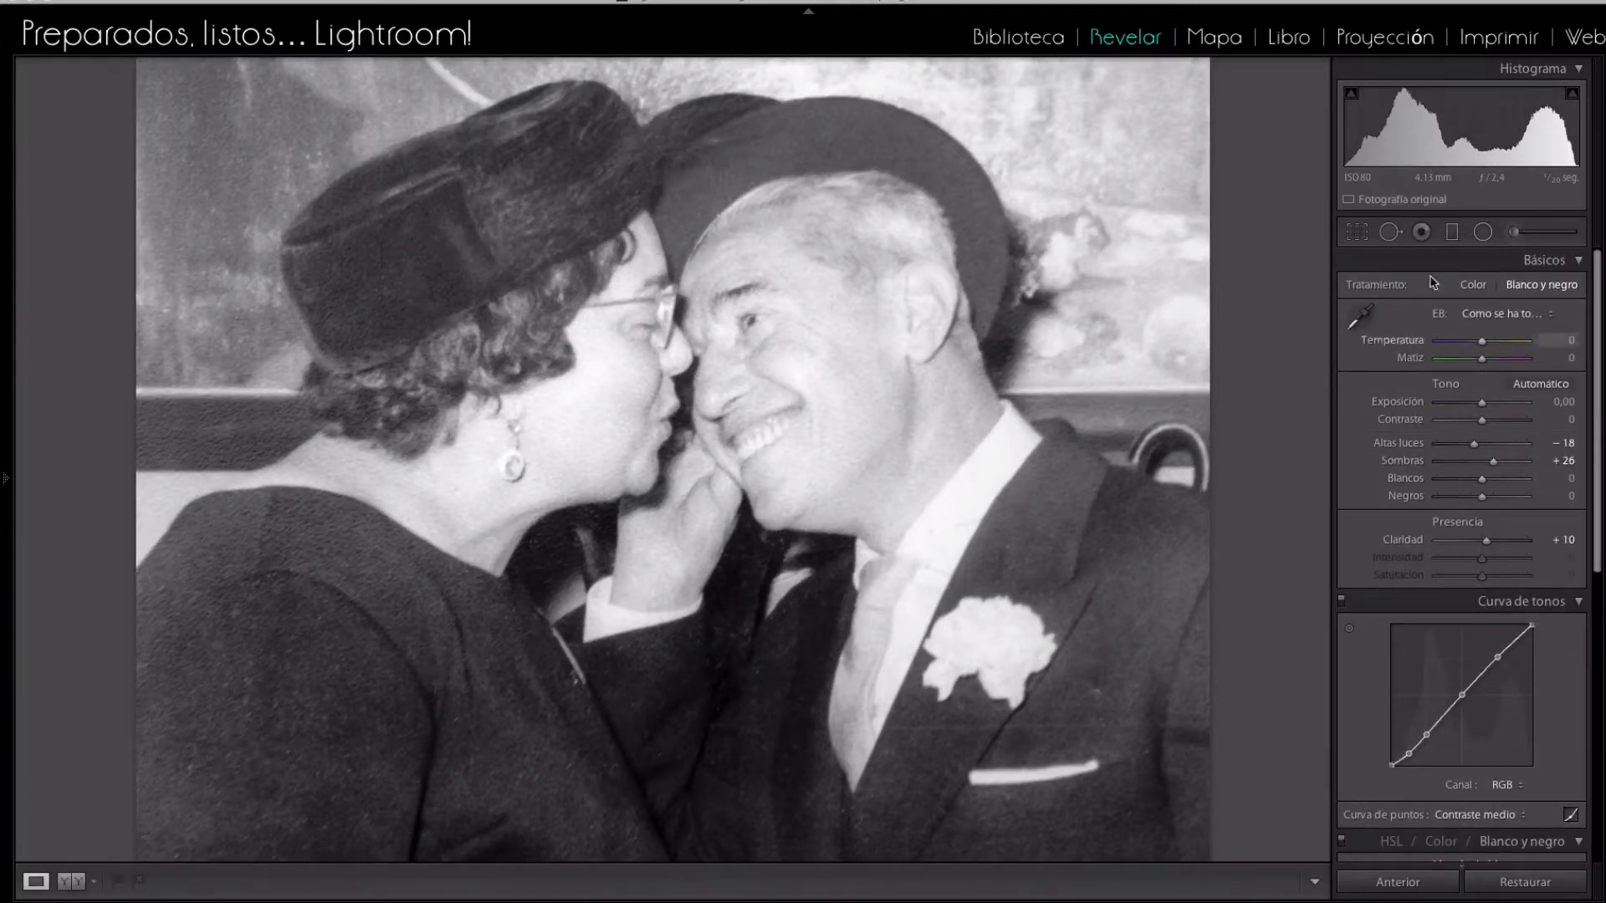
click(1390, 233)
- Move the existing suit spot's source to a cleaner area
click(1096, 695)
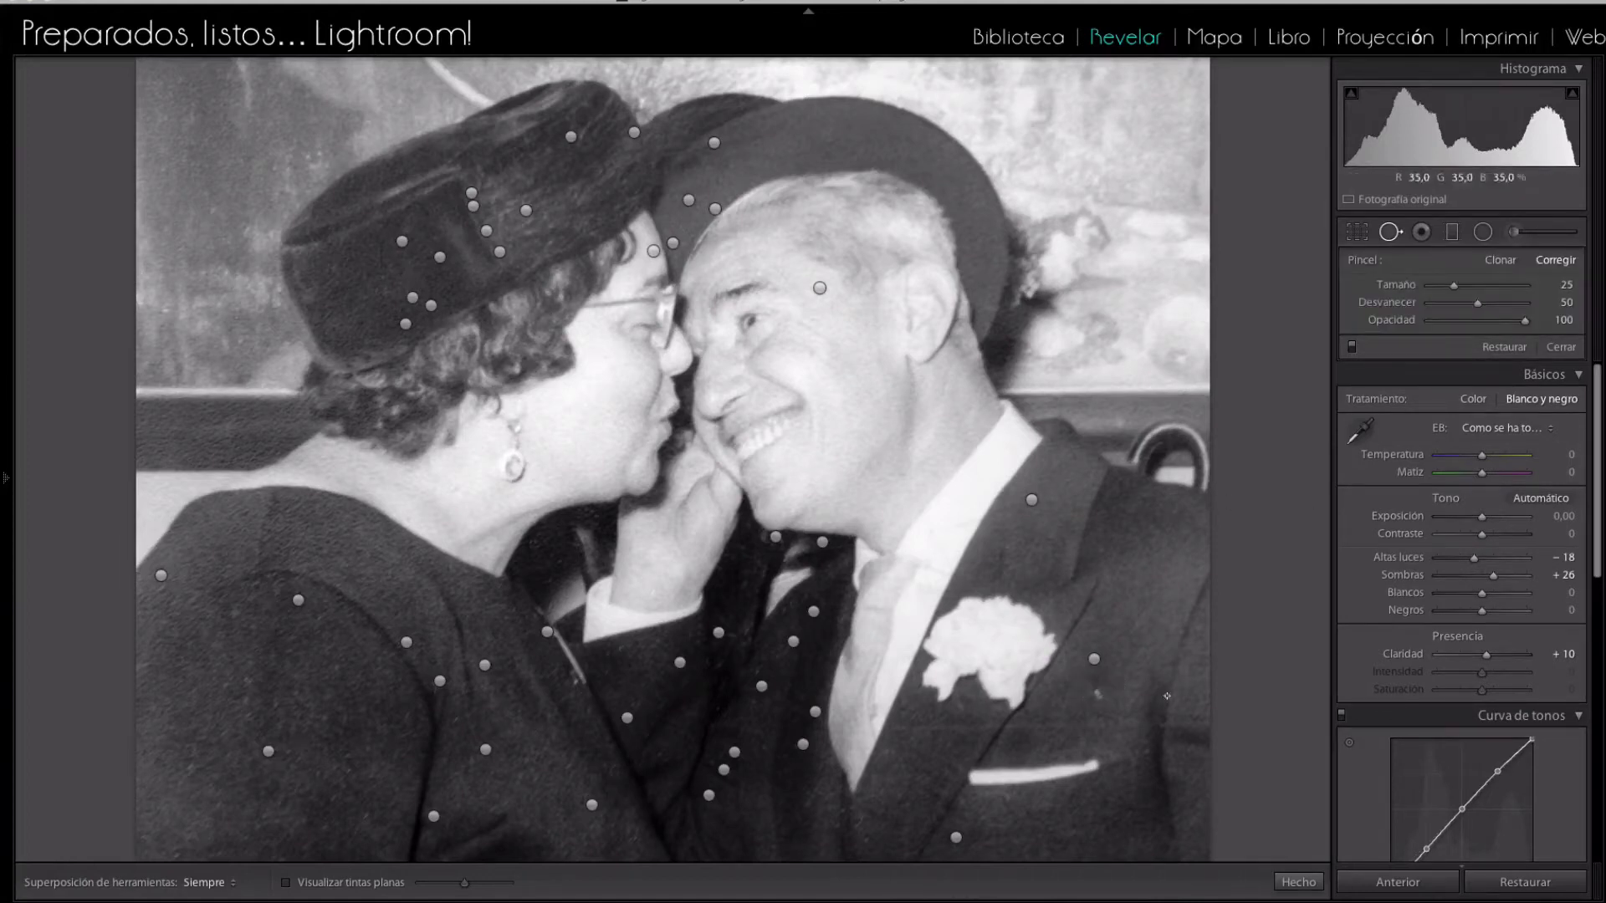
click(1098, 694)
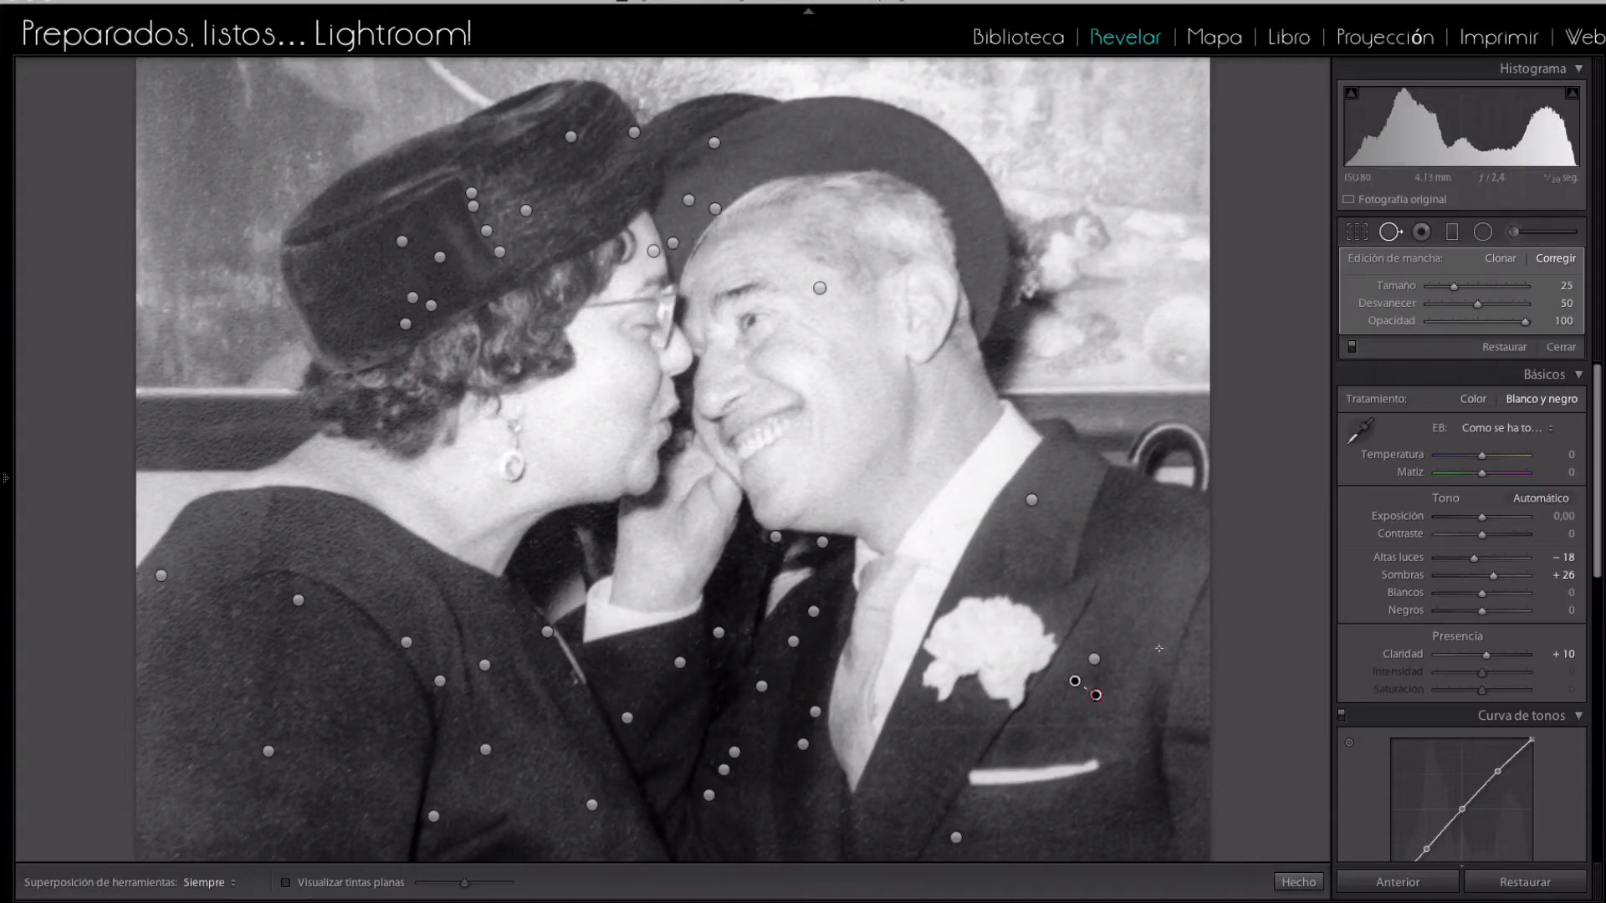
drag(1078, 686, 1131, 687)
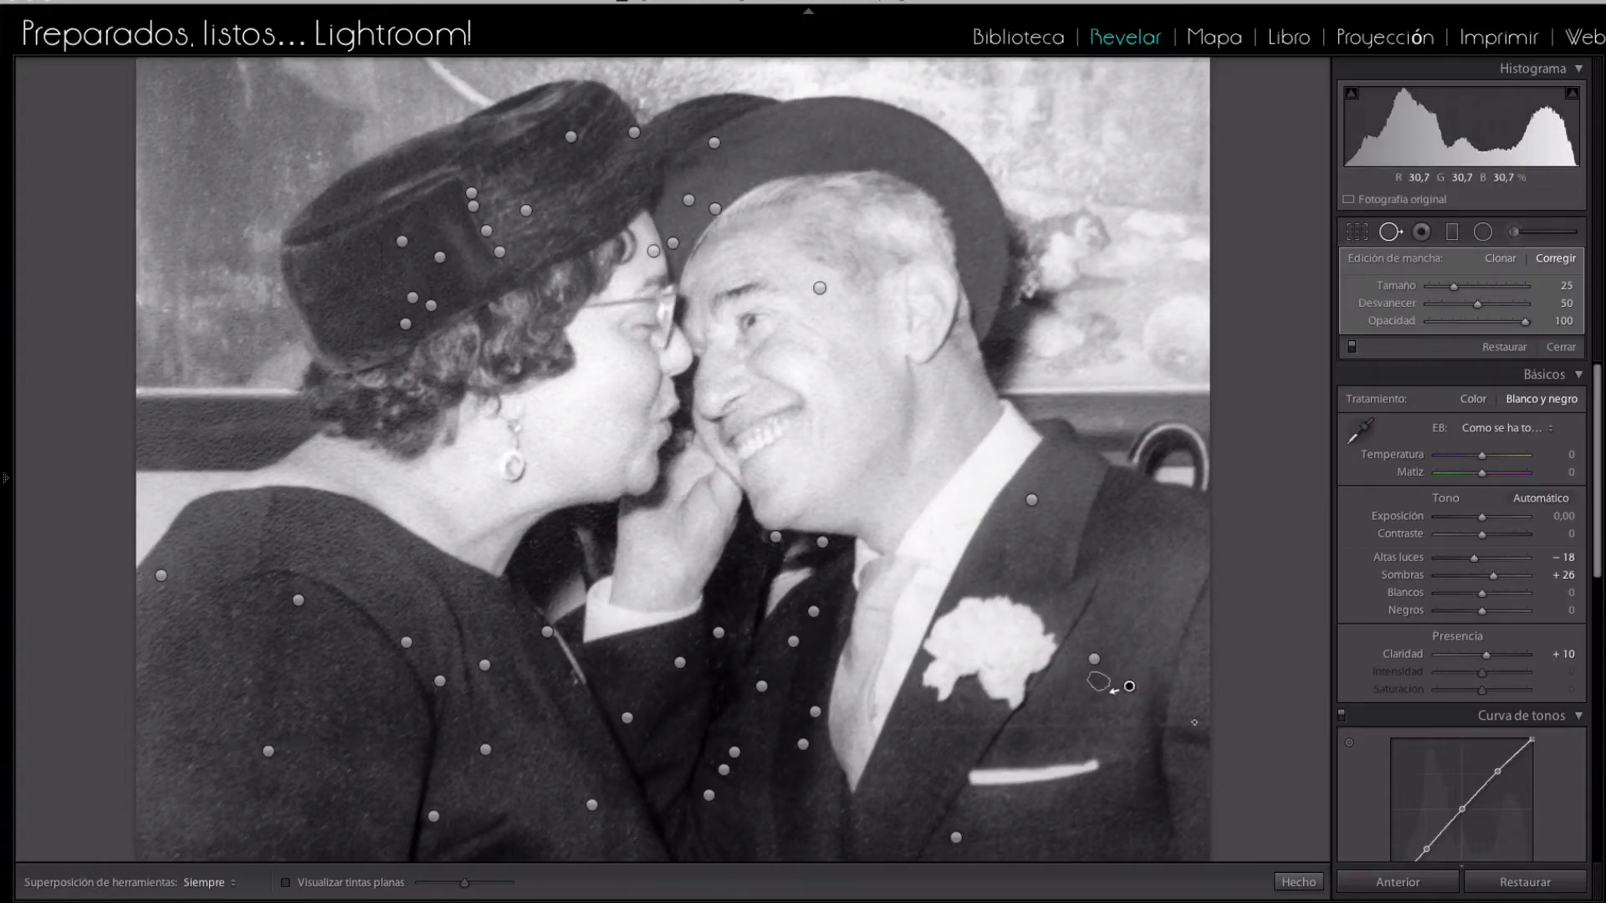
- Heal another suit speck and paint out the scratch below the flower, sourcing from below
click(1147, 749)
mouse_move(884, 728)
mouse_down()
mouse_move(1002, 726)
mouse_move(935, 749)
mouse_up()
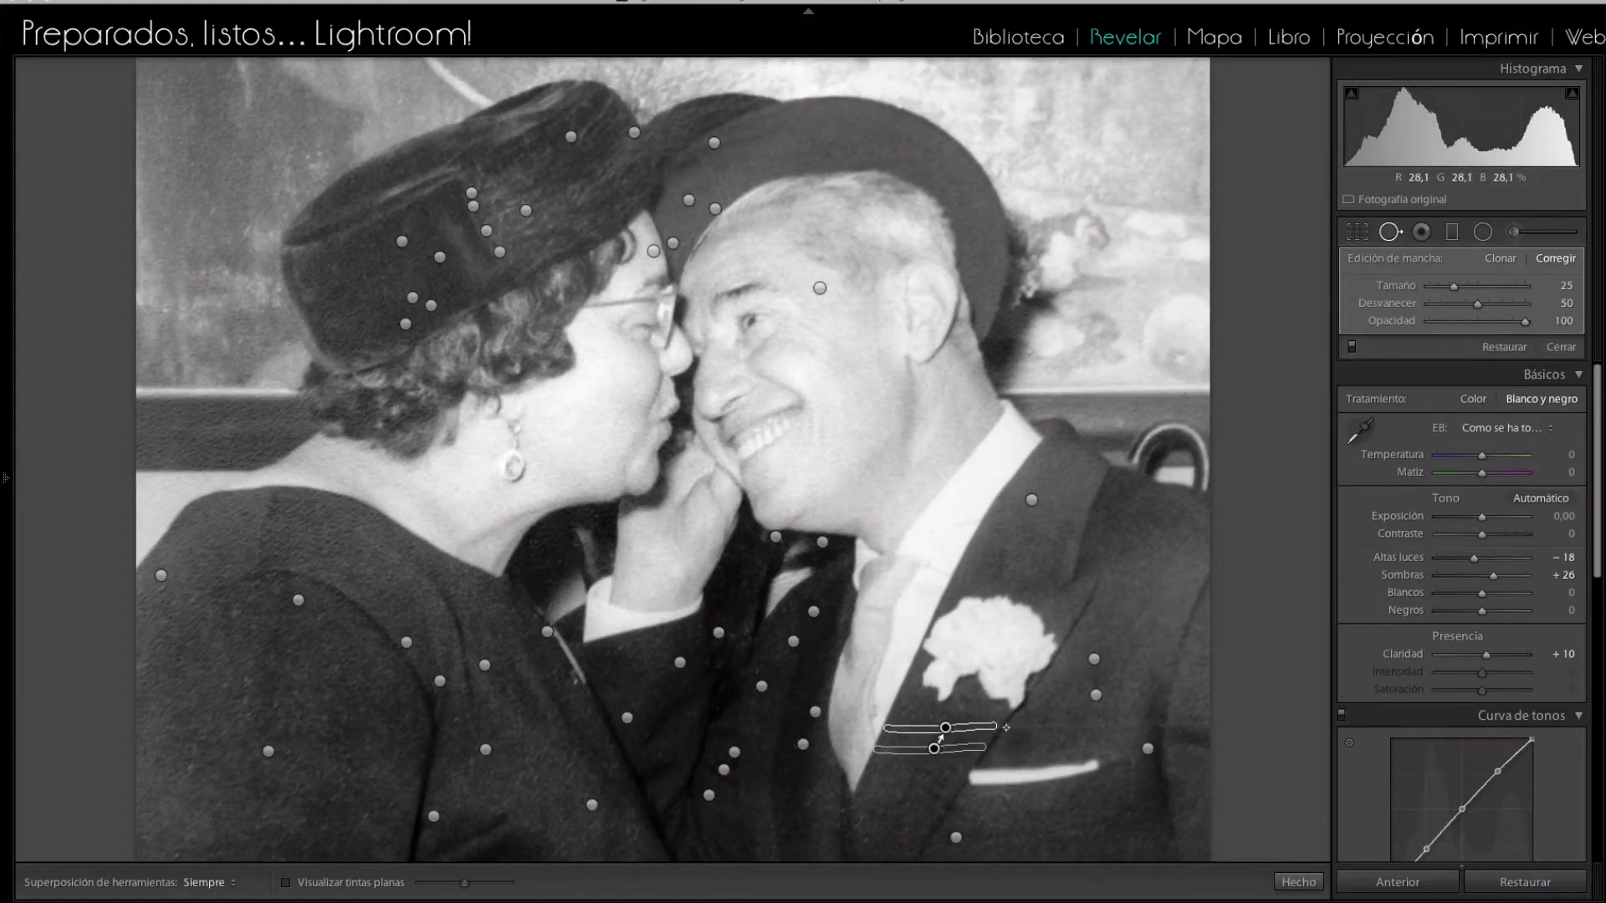
mouse_move(1008, 728)
mouse_down()
mouse_move(1161, 725)
mouse_move(1090, 744)
mouse_up()
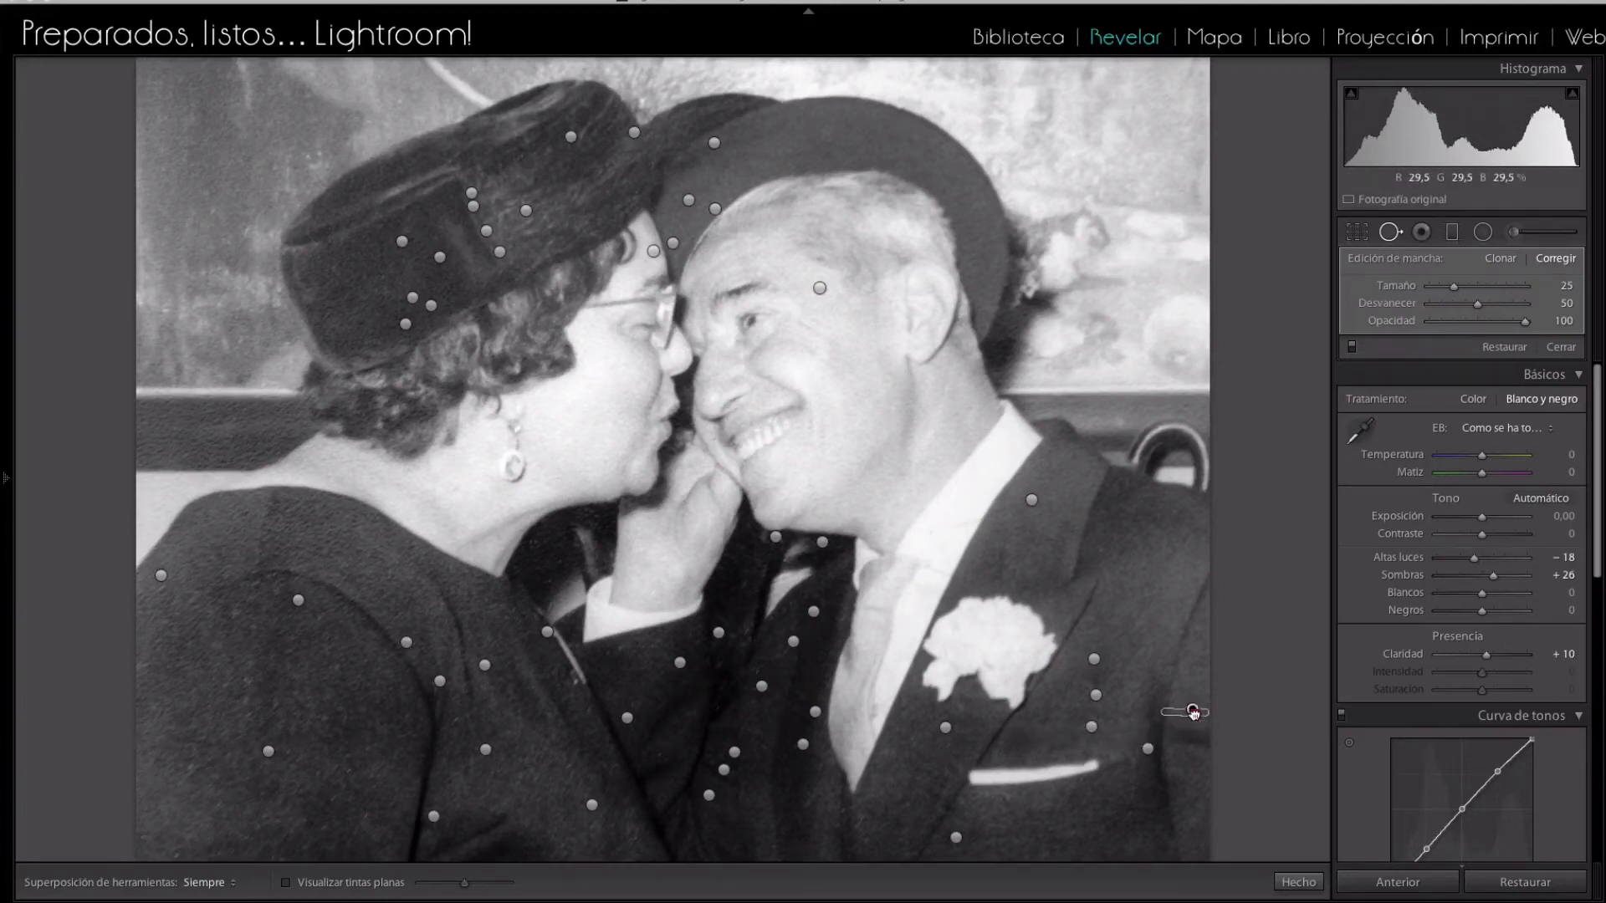
drag(1188, 711, 1191, 759)
click(1391, 233)
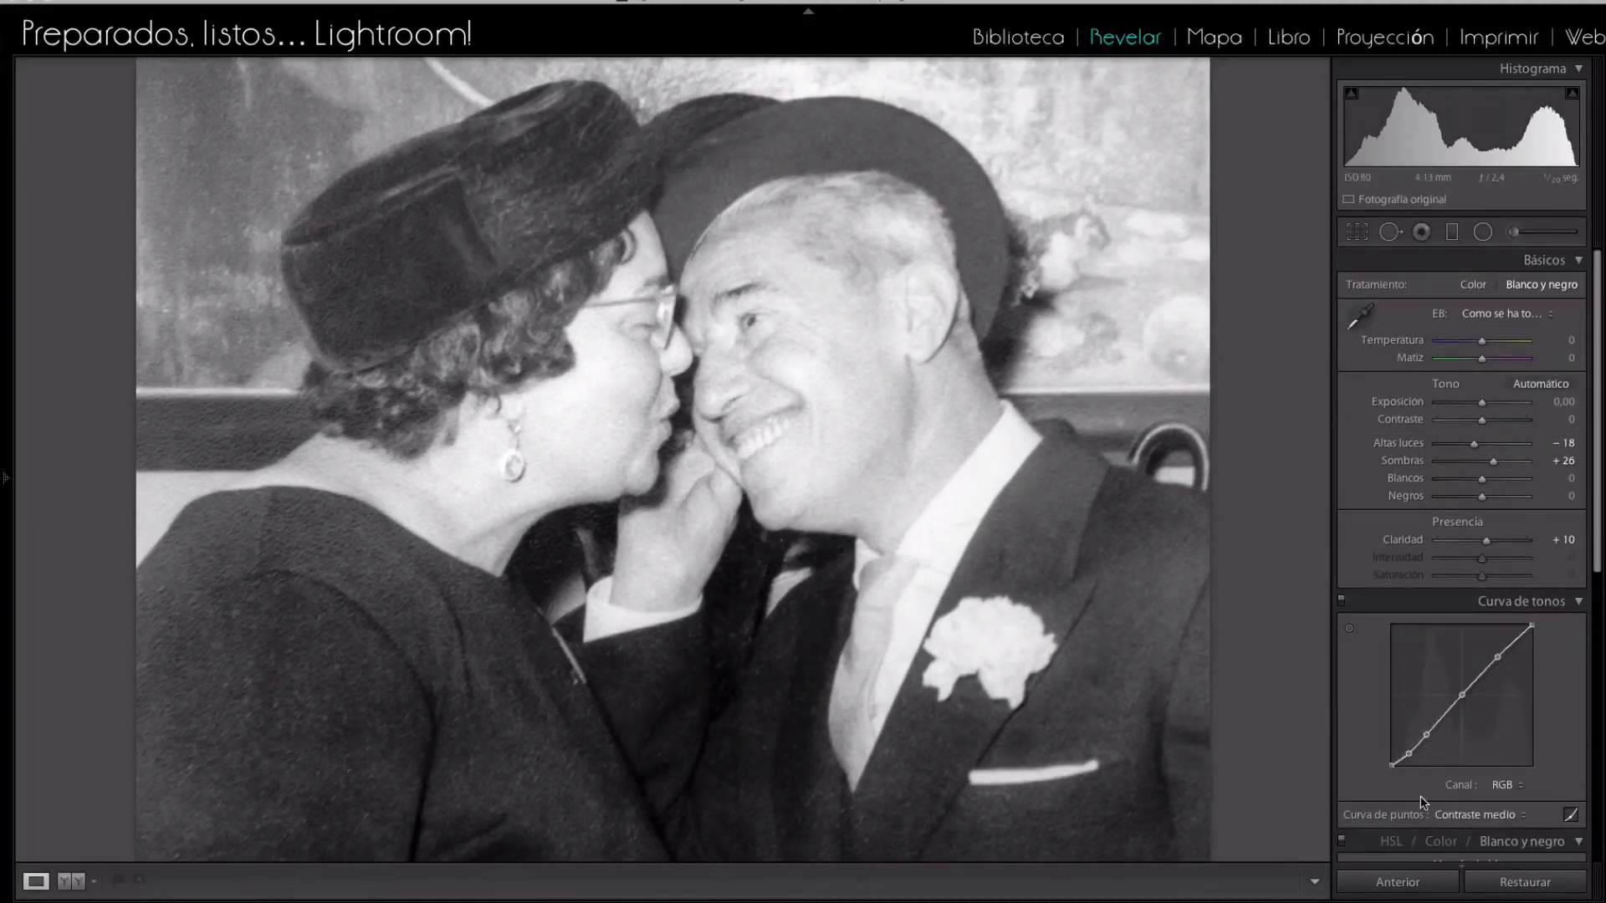
- Delete the old scratch stroke and repaint it at brush size 32, sourced just below
click(1390, 238)
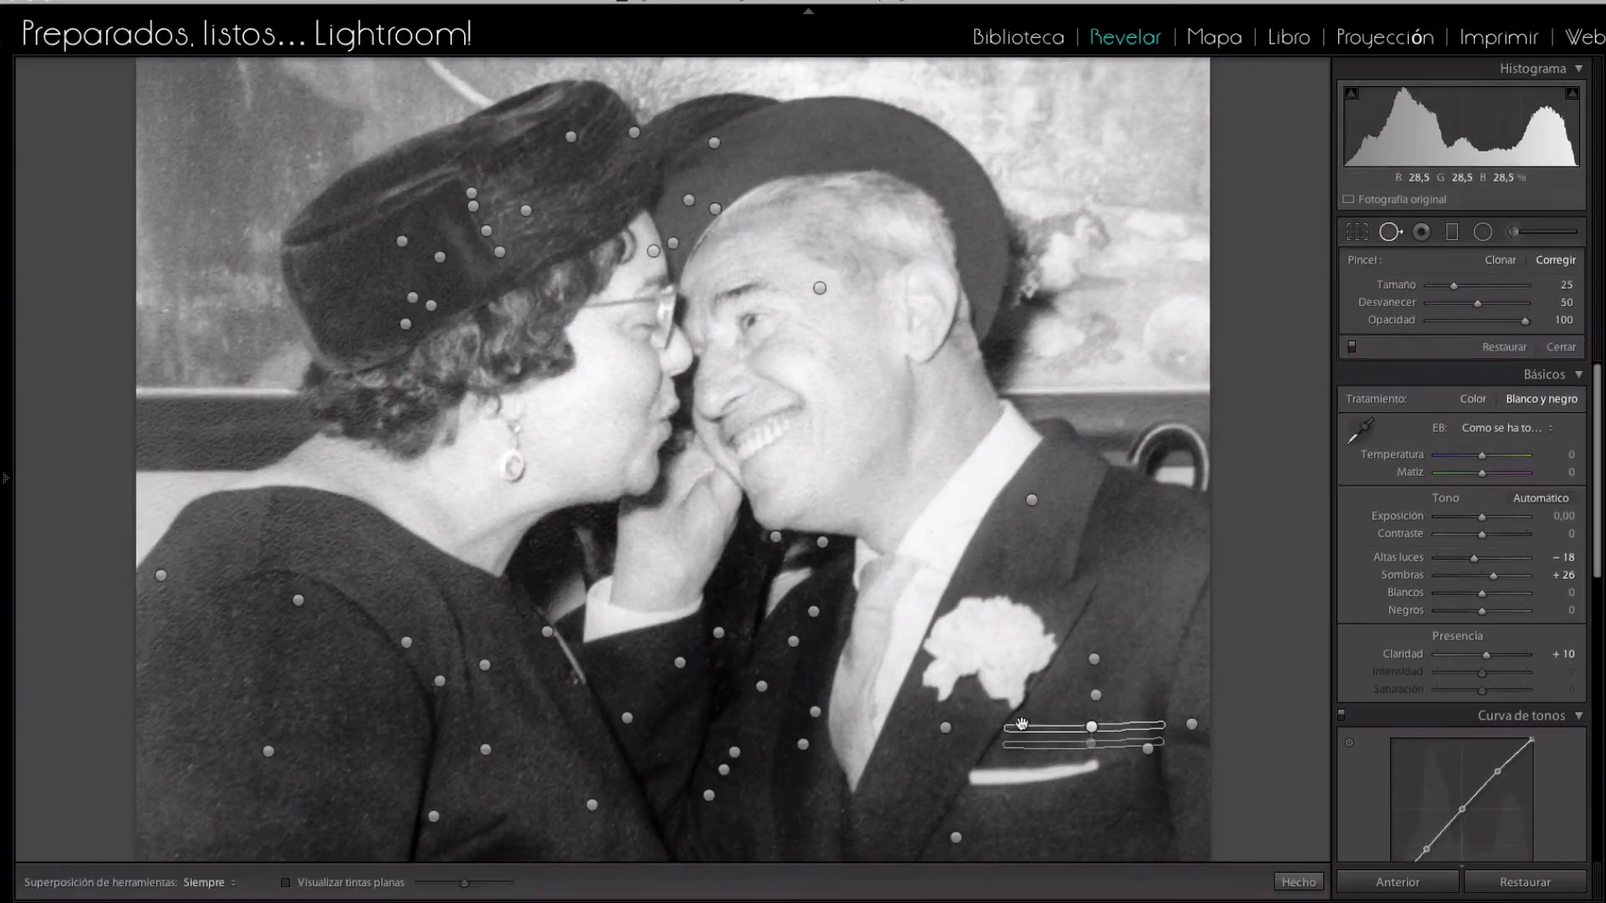
click(1091, 728)
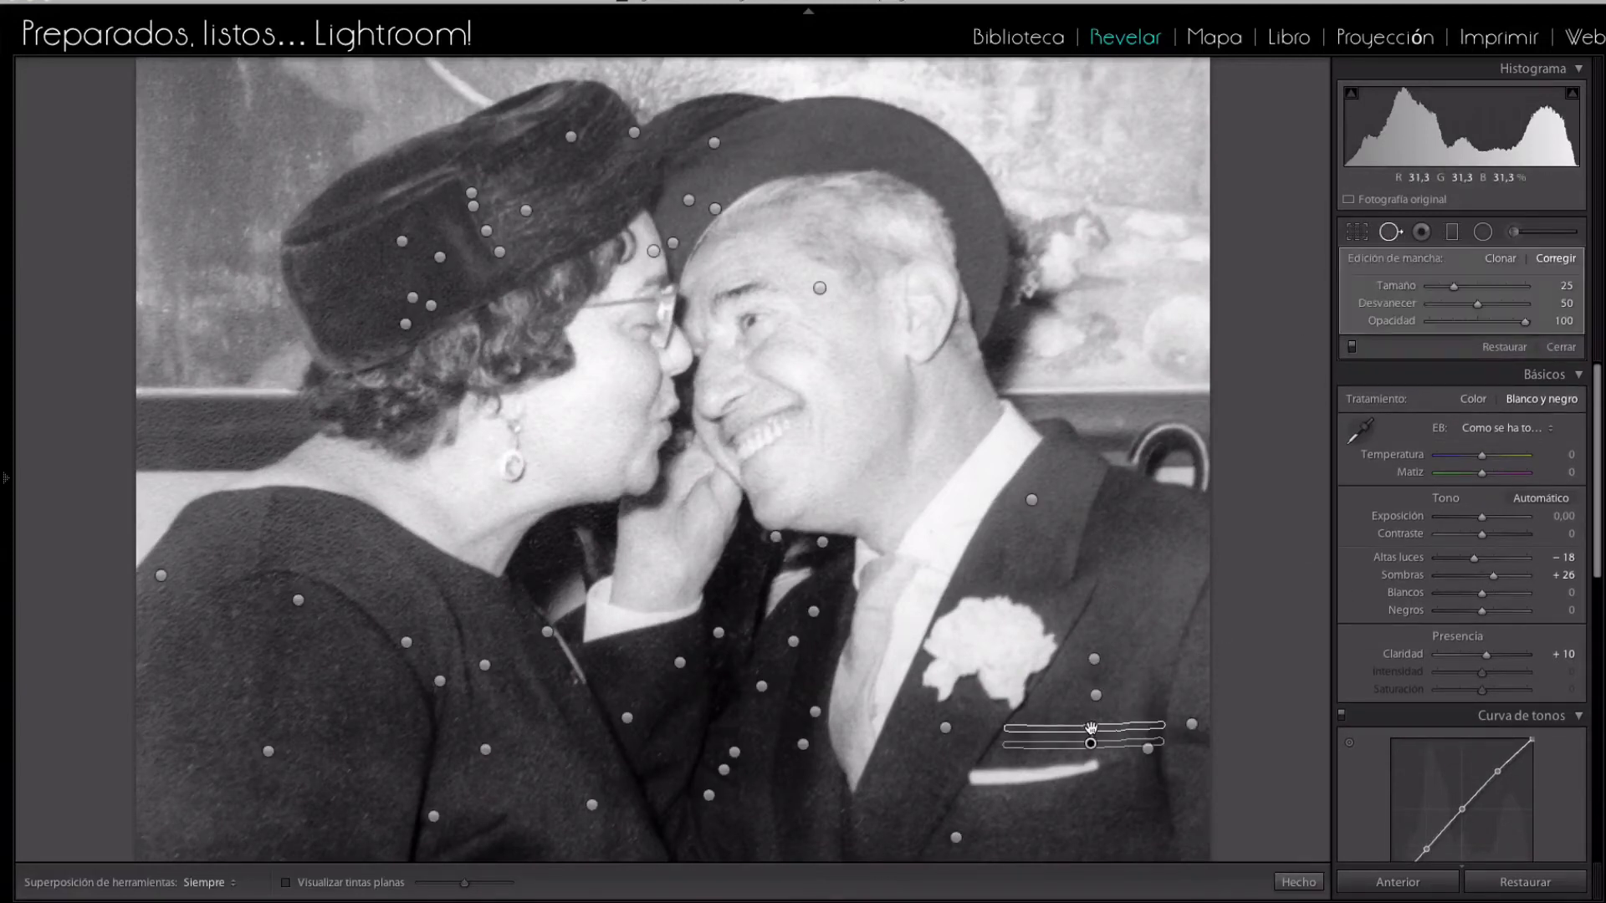
key(Delete)
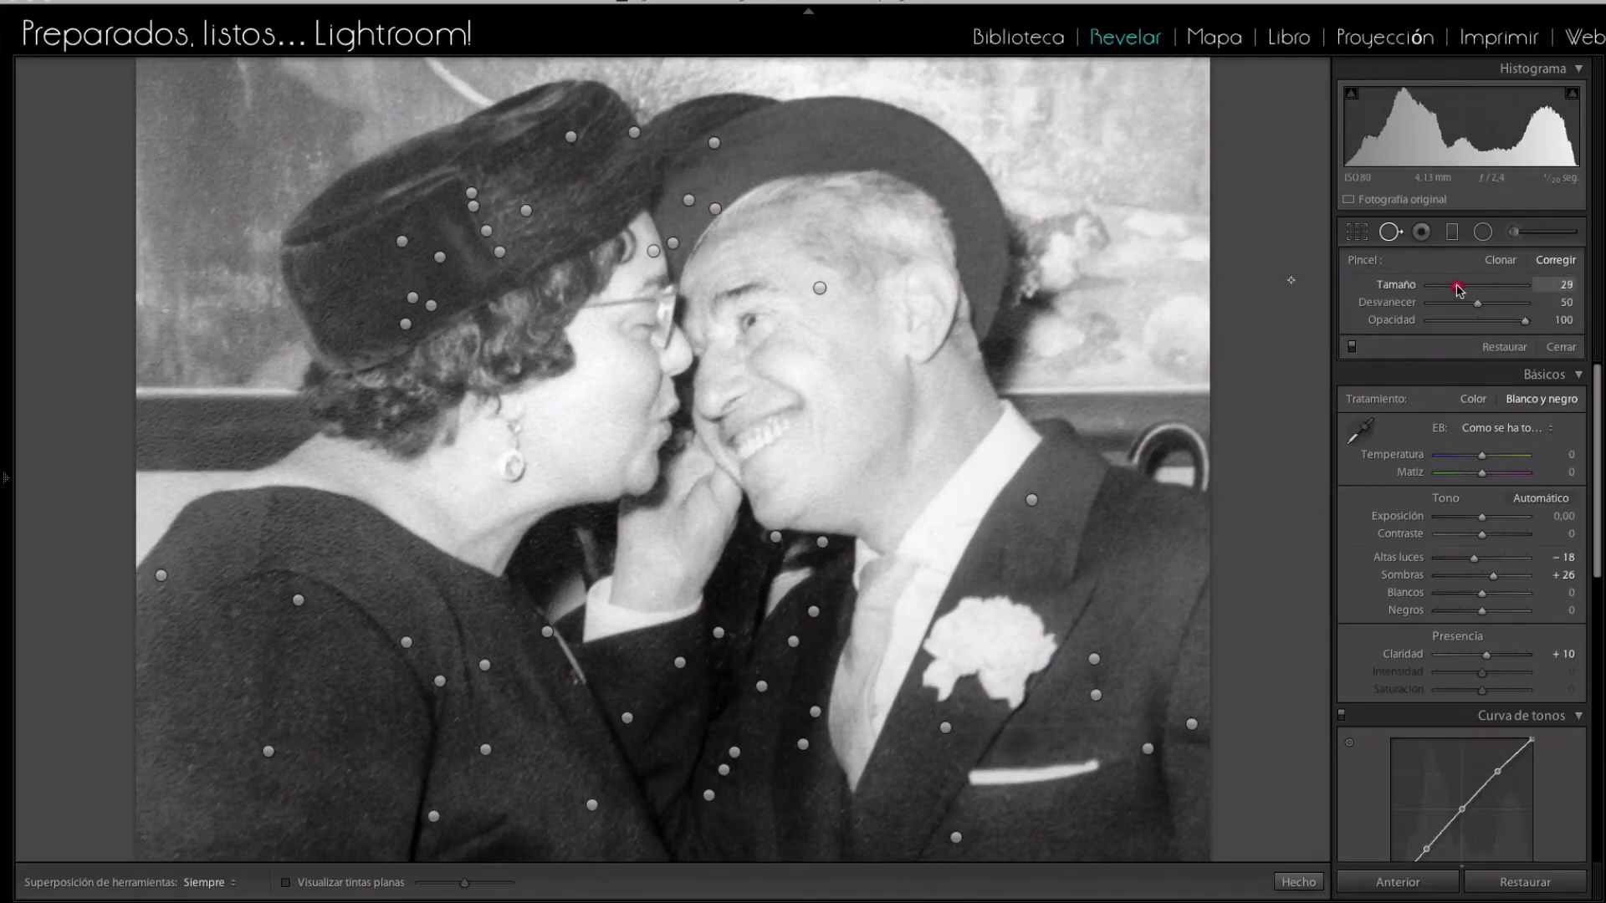
drag(1457, 289, 1461, 285)
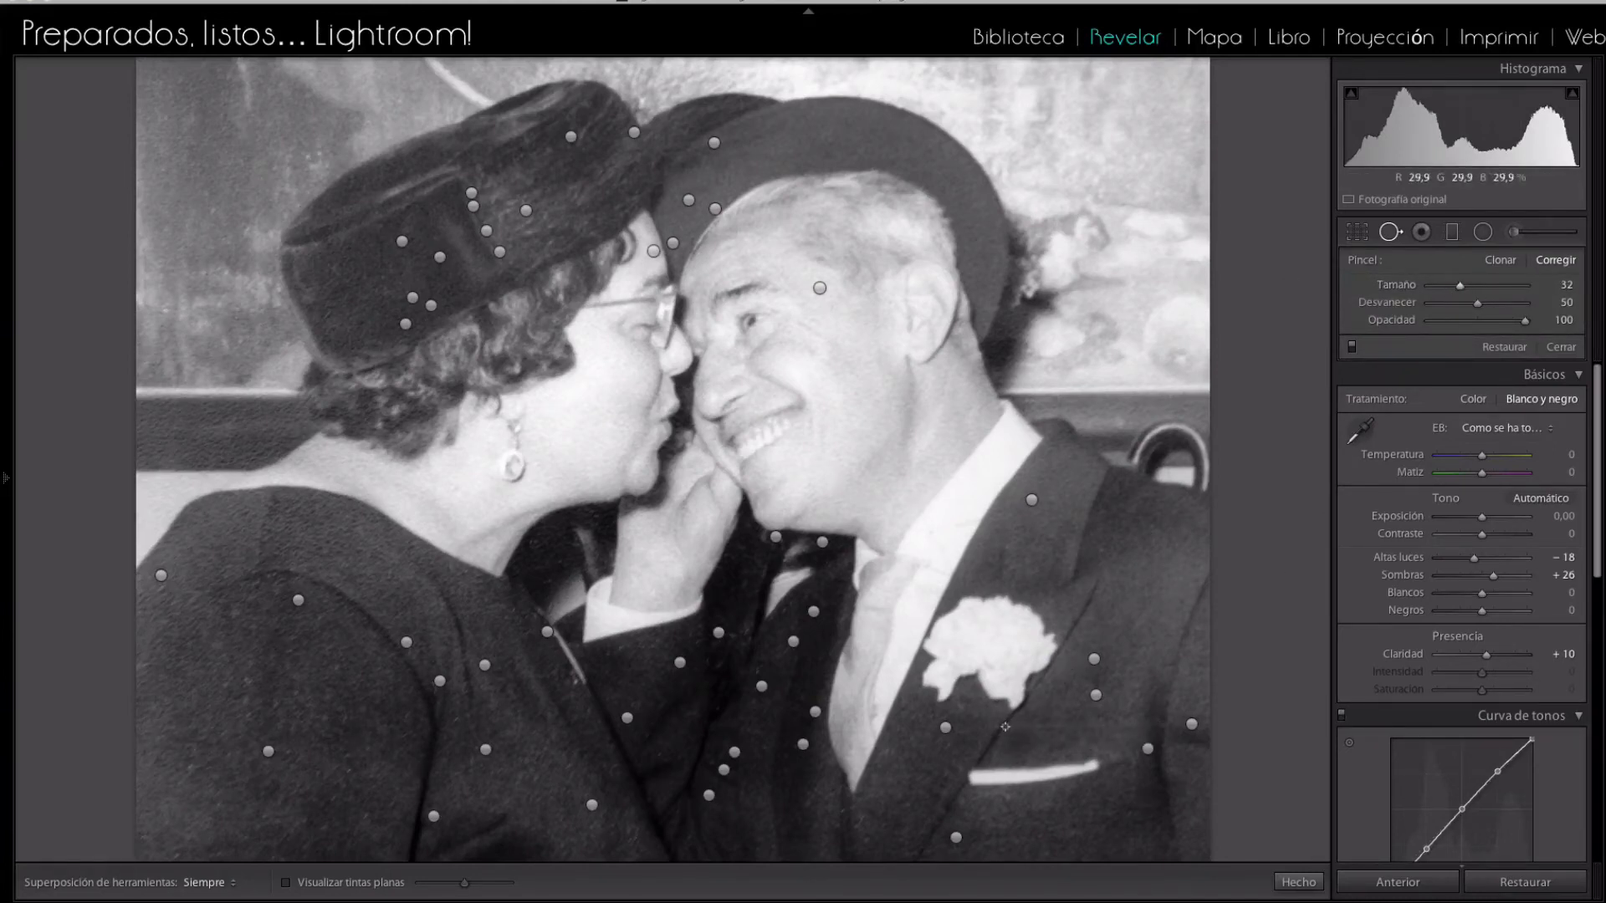
drag(1005, 727, 1120, 725)
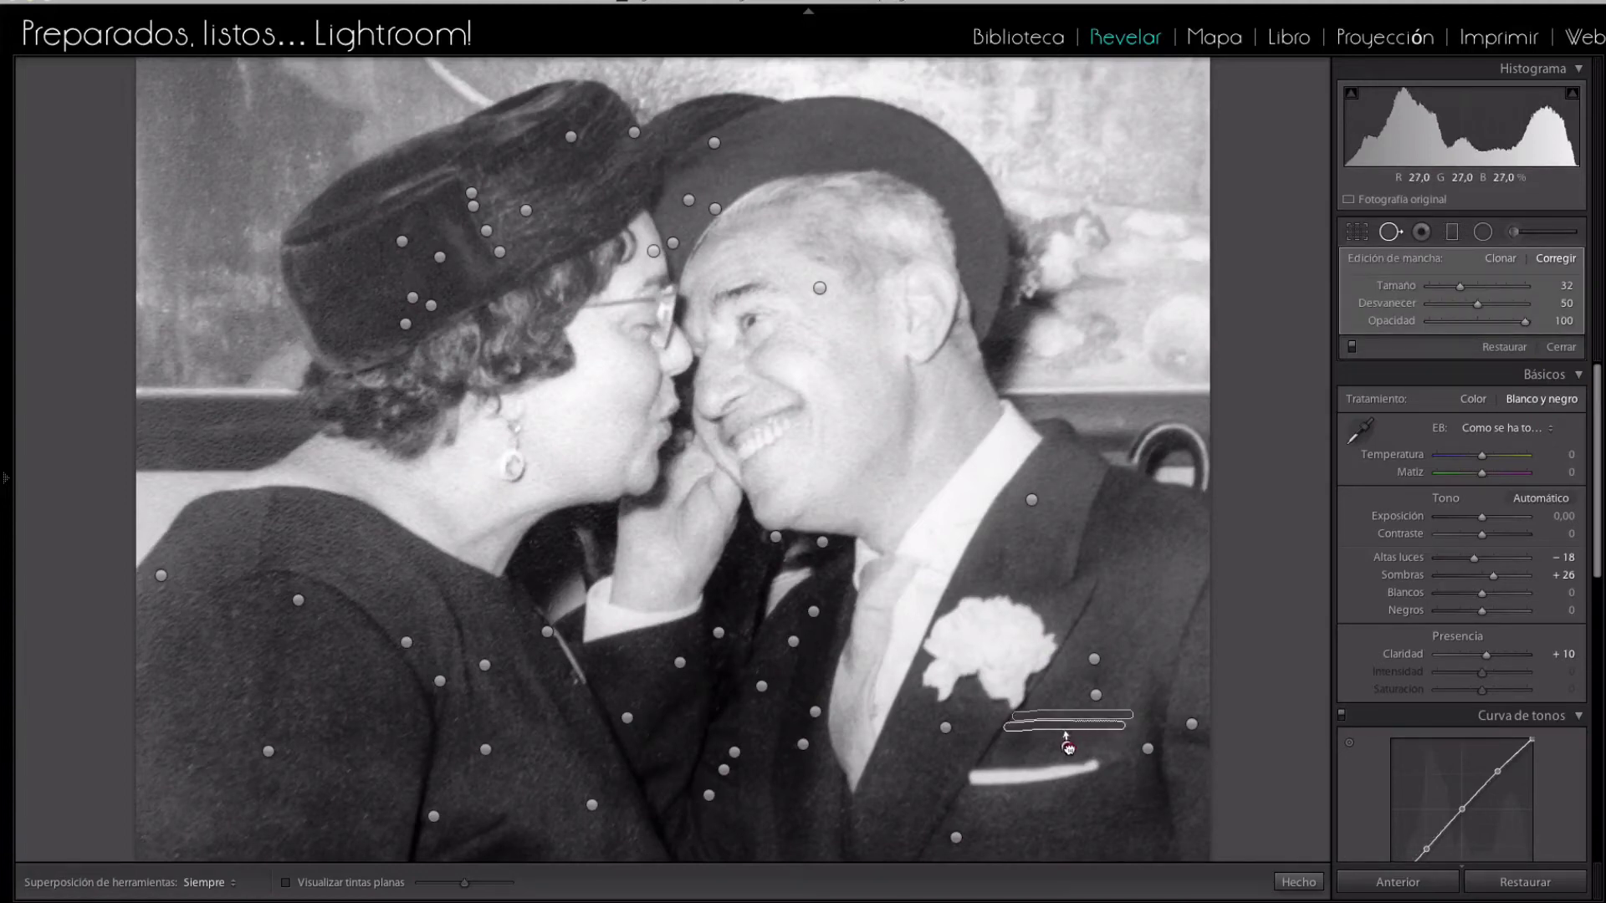
drag(1067, 717, 1065, 747)
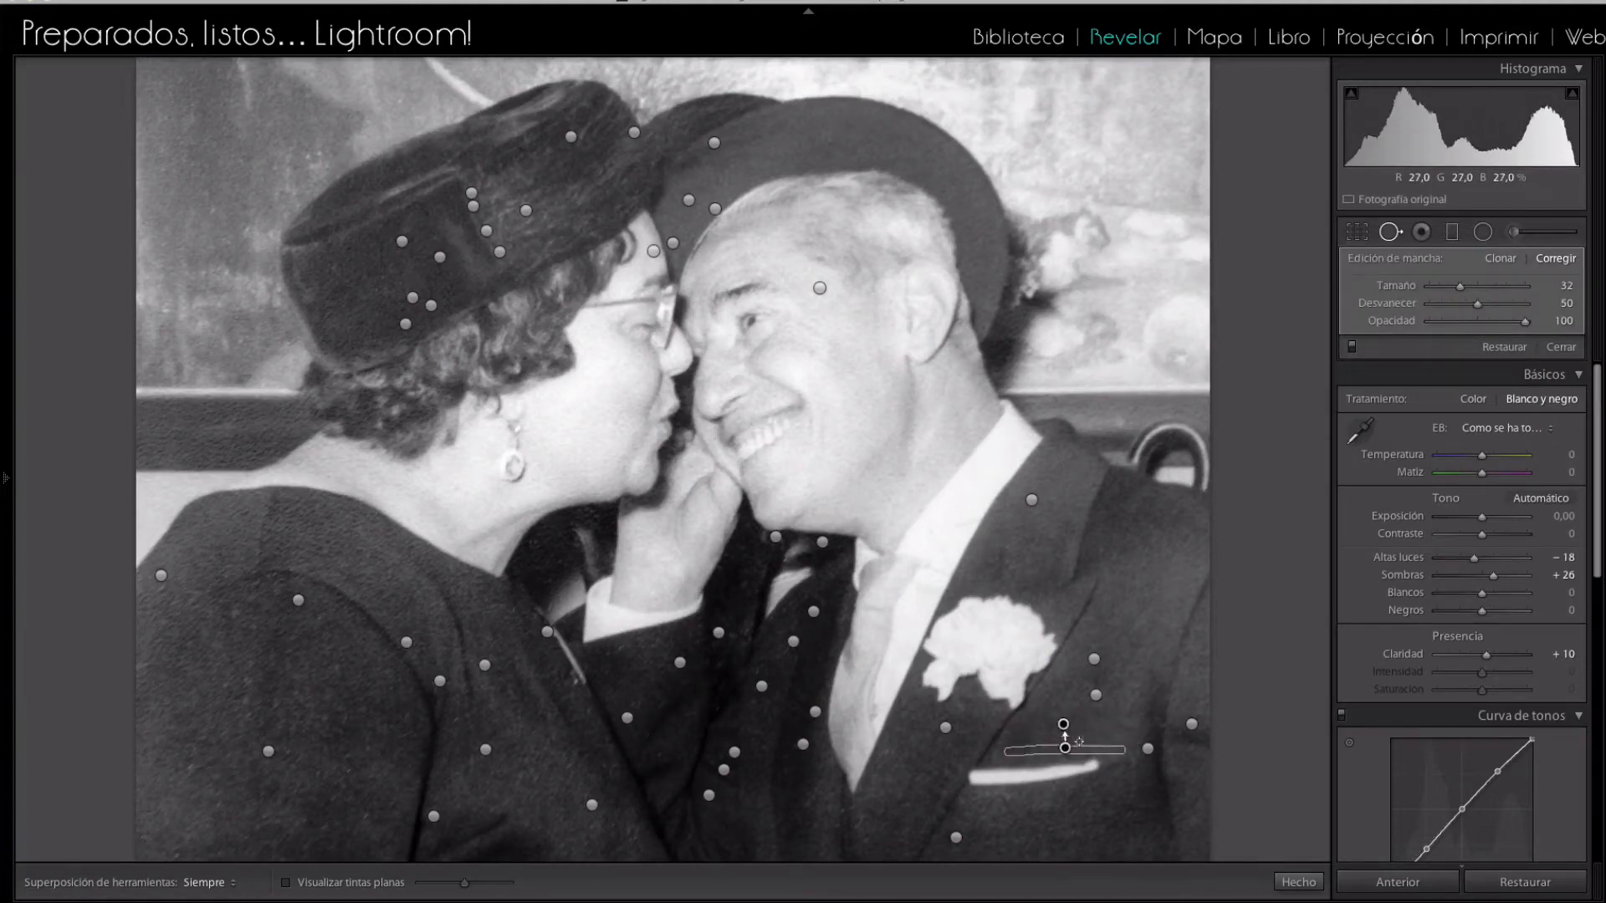
click(1378, 234)
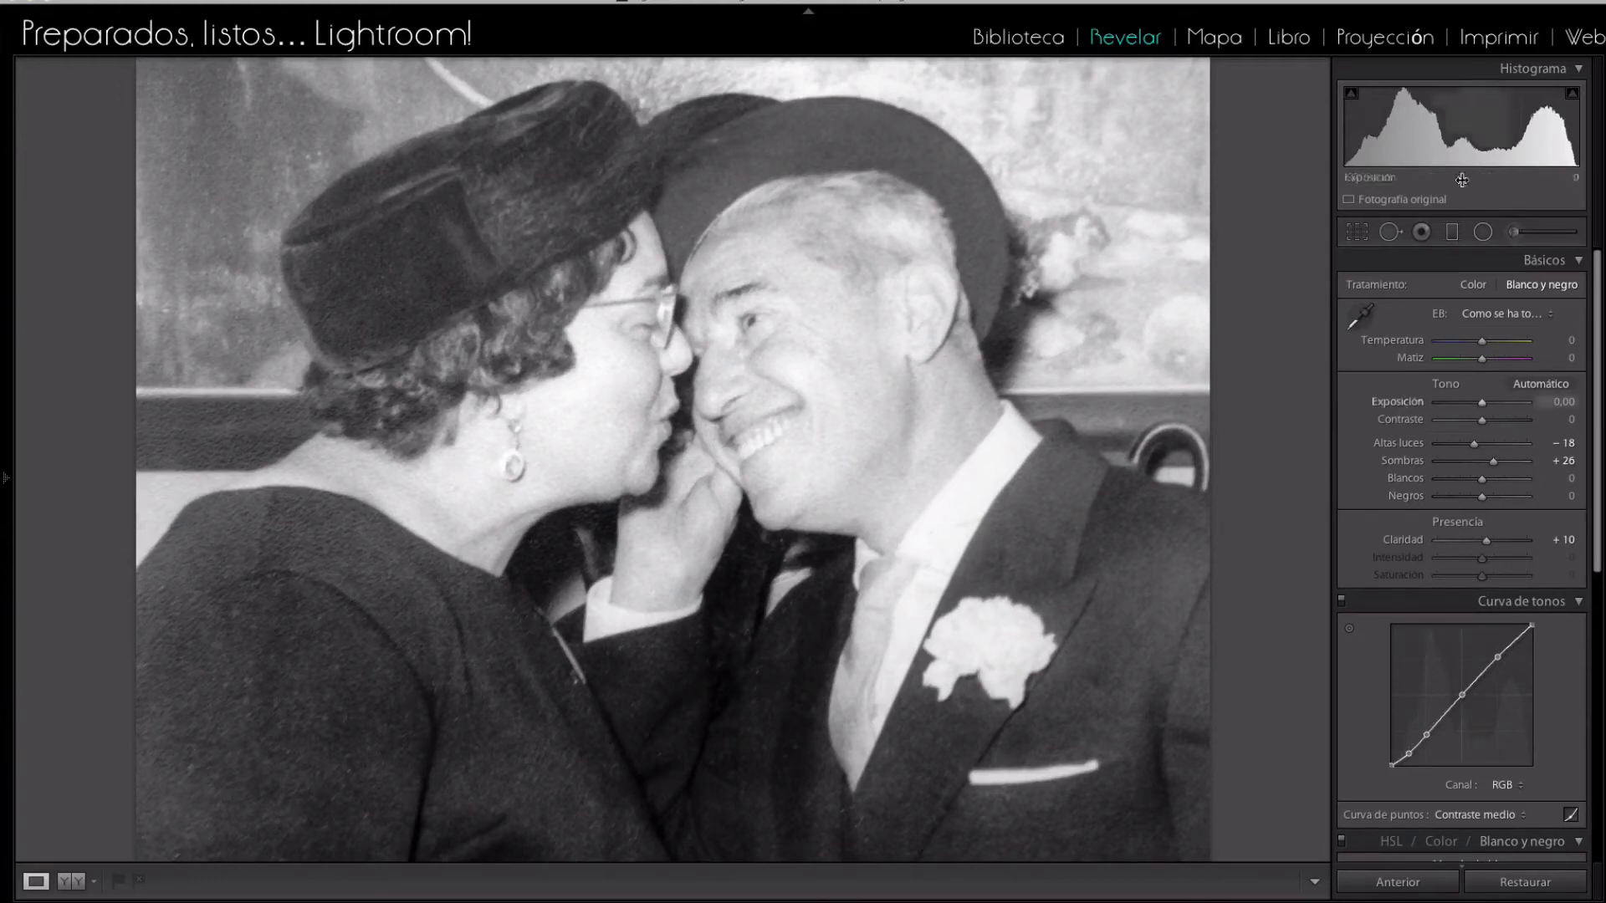
- Toggle the spot corrections off to compare the dust cleanup, leaving Spot Removal closed
click(1390, 232)
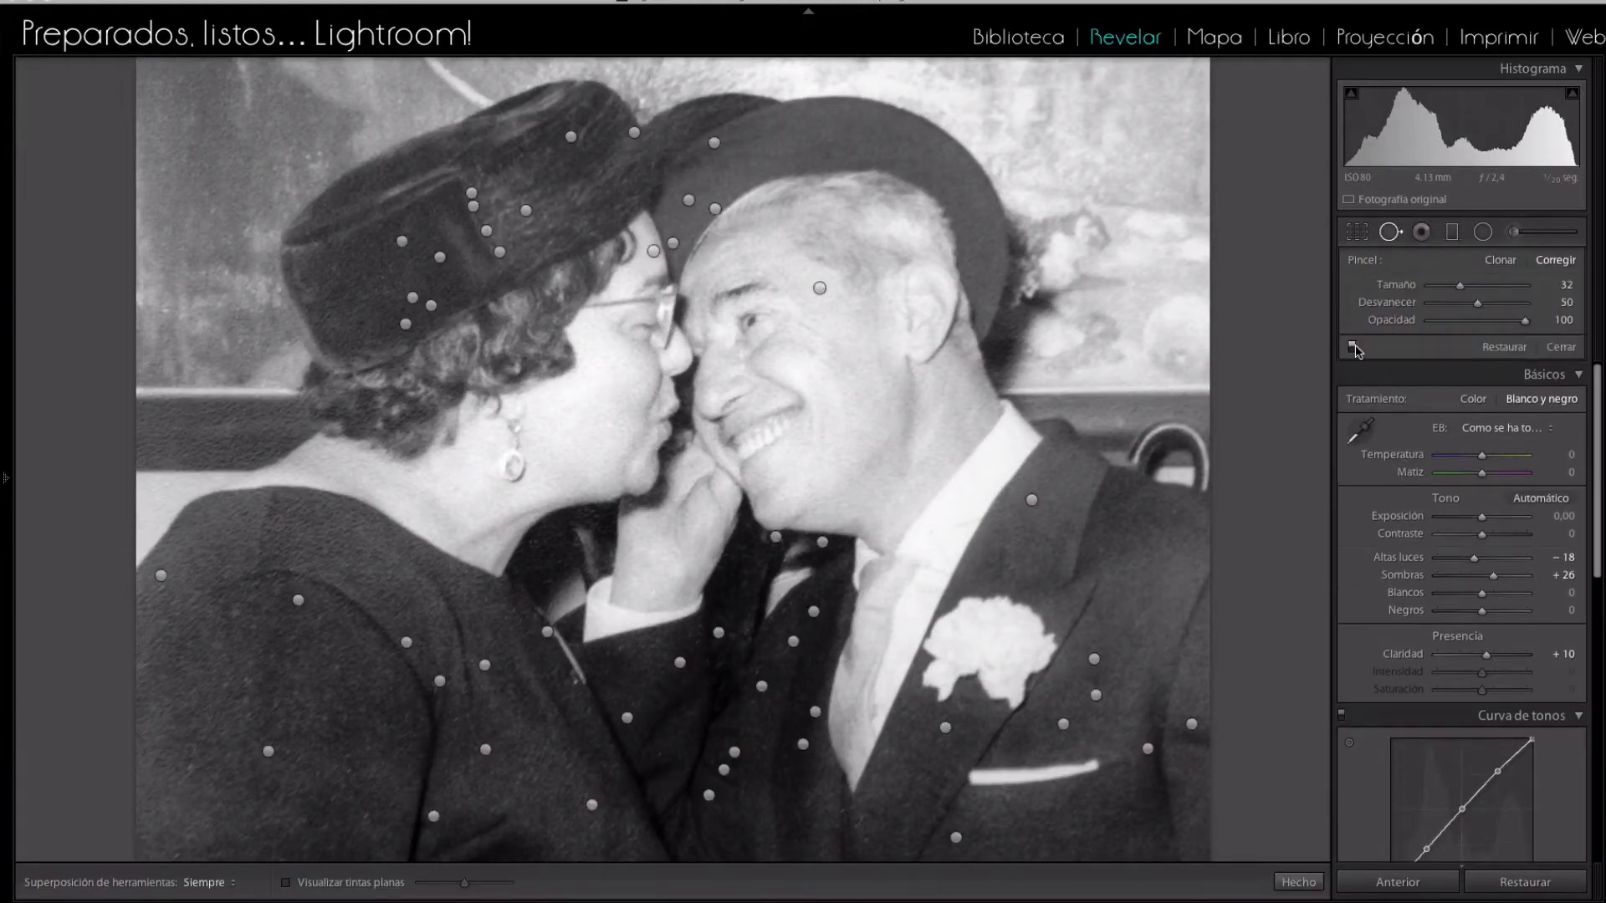
click(1352, 347)
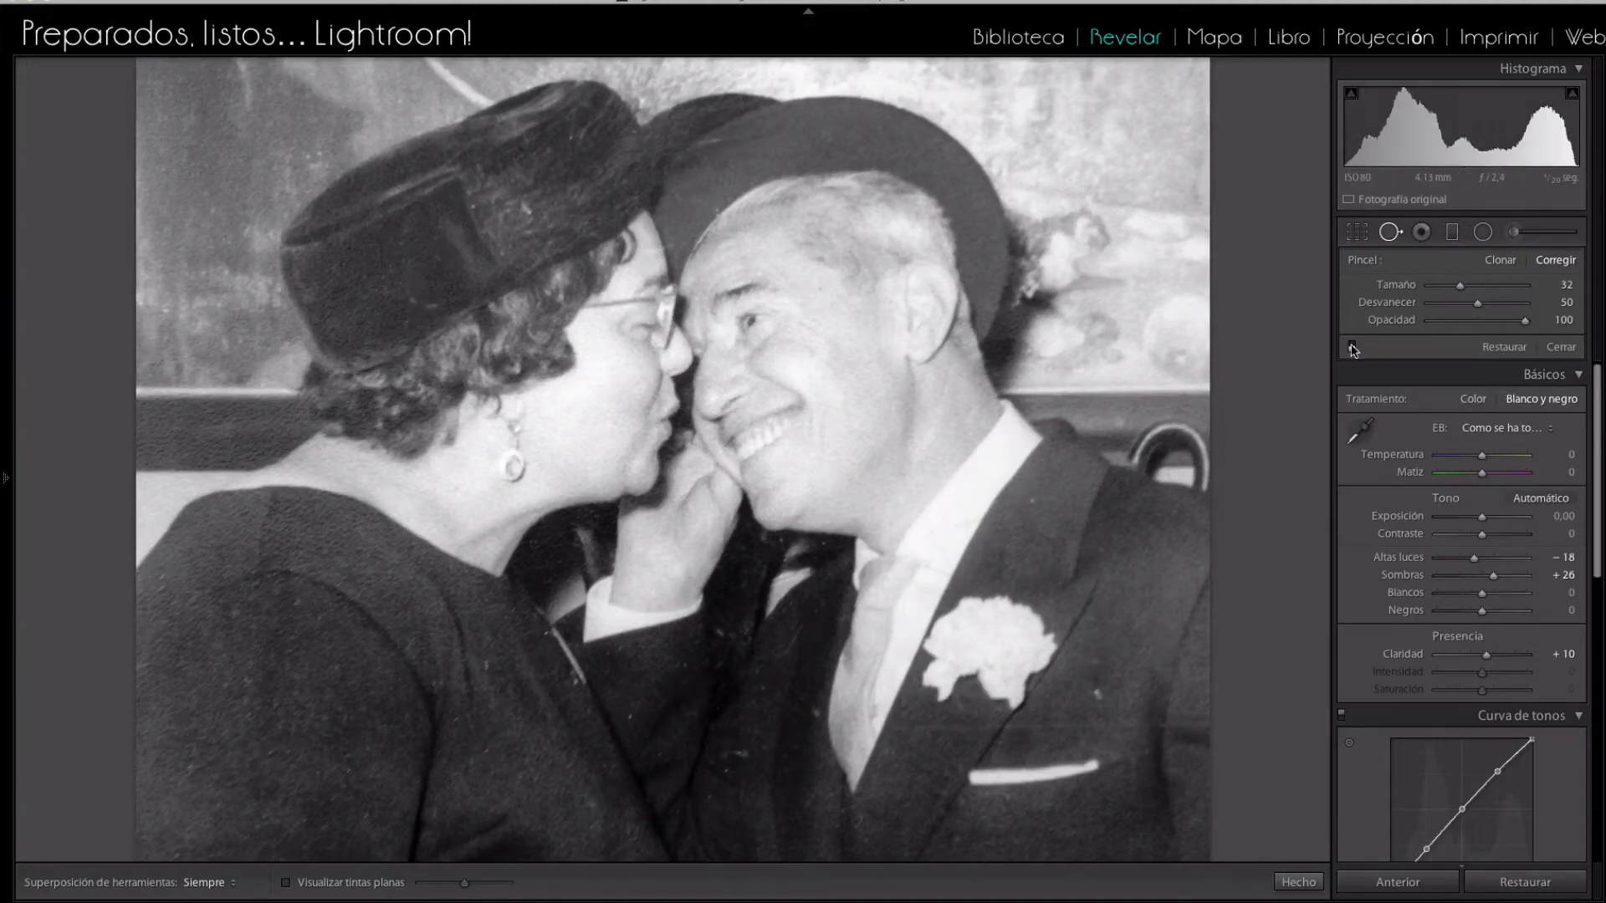
click(1392, 232)
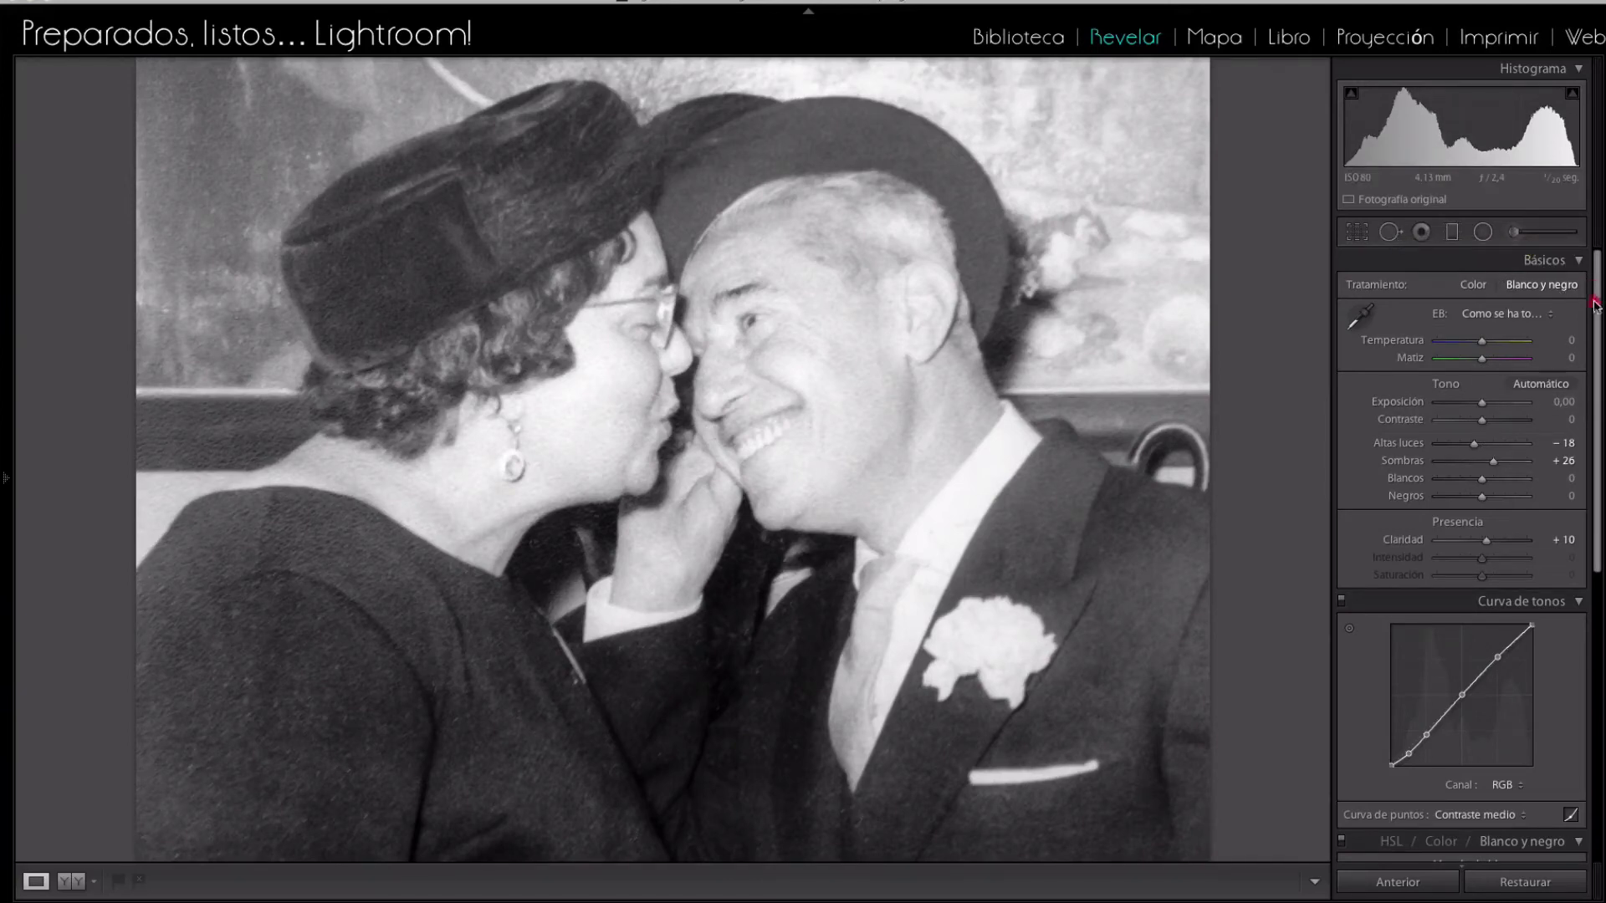
- Add a -28 post-crop vignette with an adjusted midpoint and expand the Dividir tonos panel
drag(1594, 305, 1590, 676)
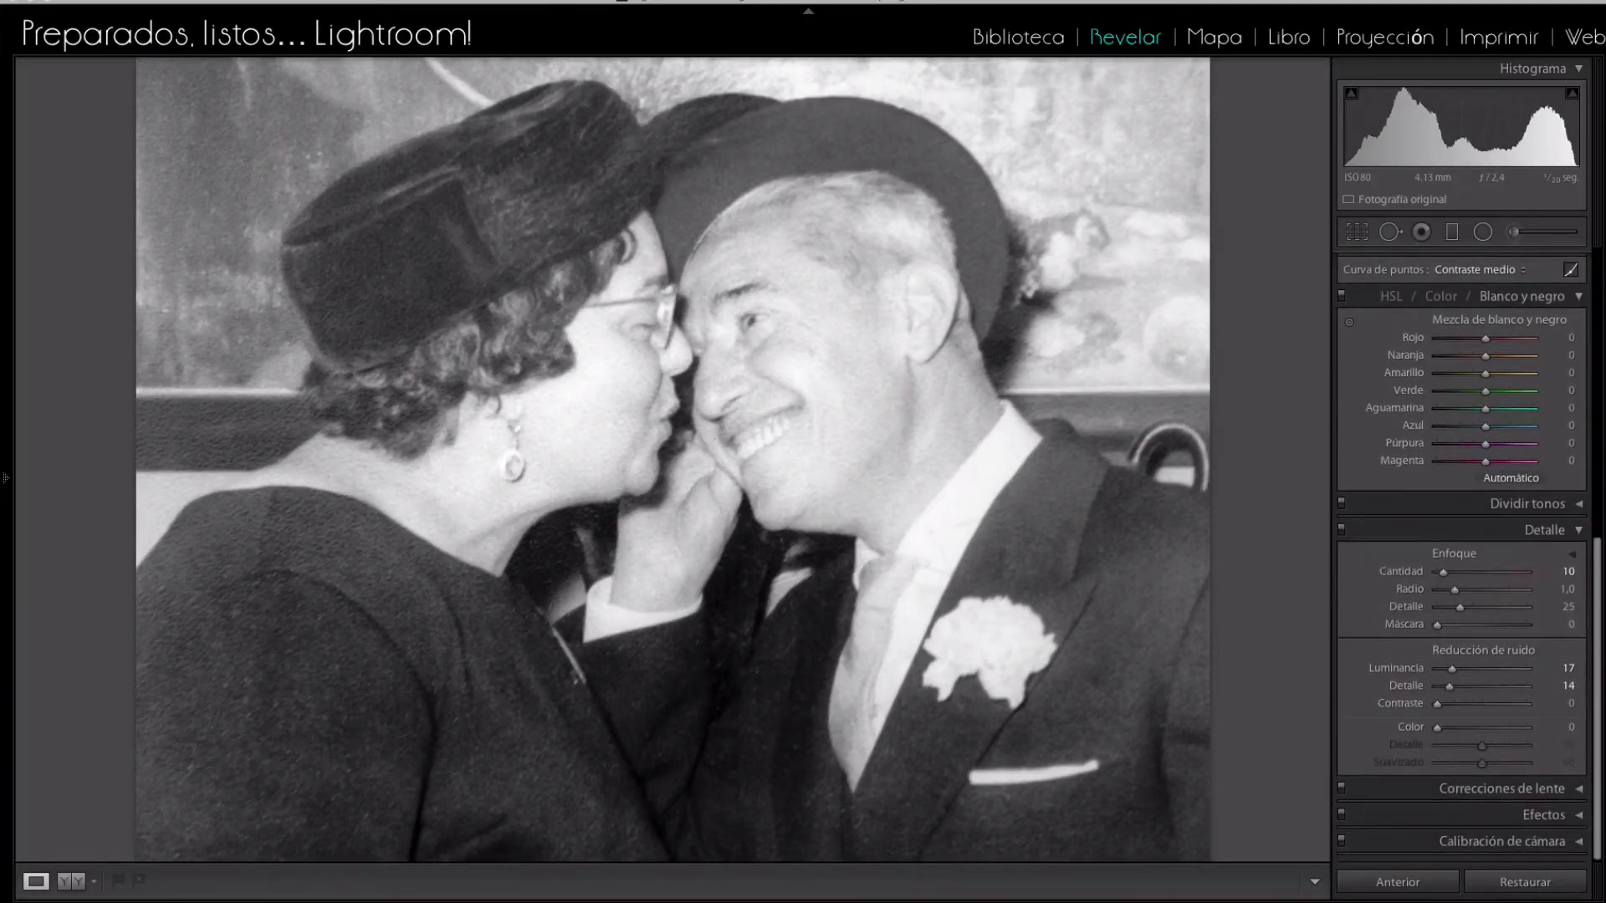
click(1579, 816)
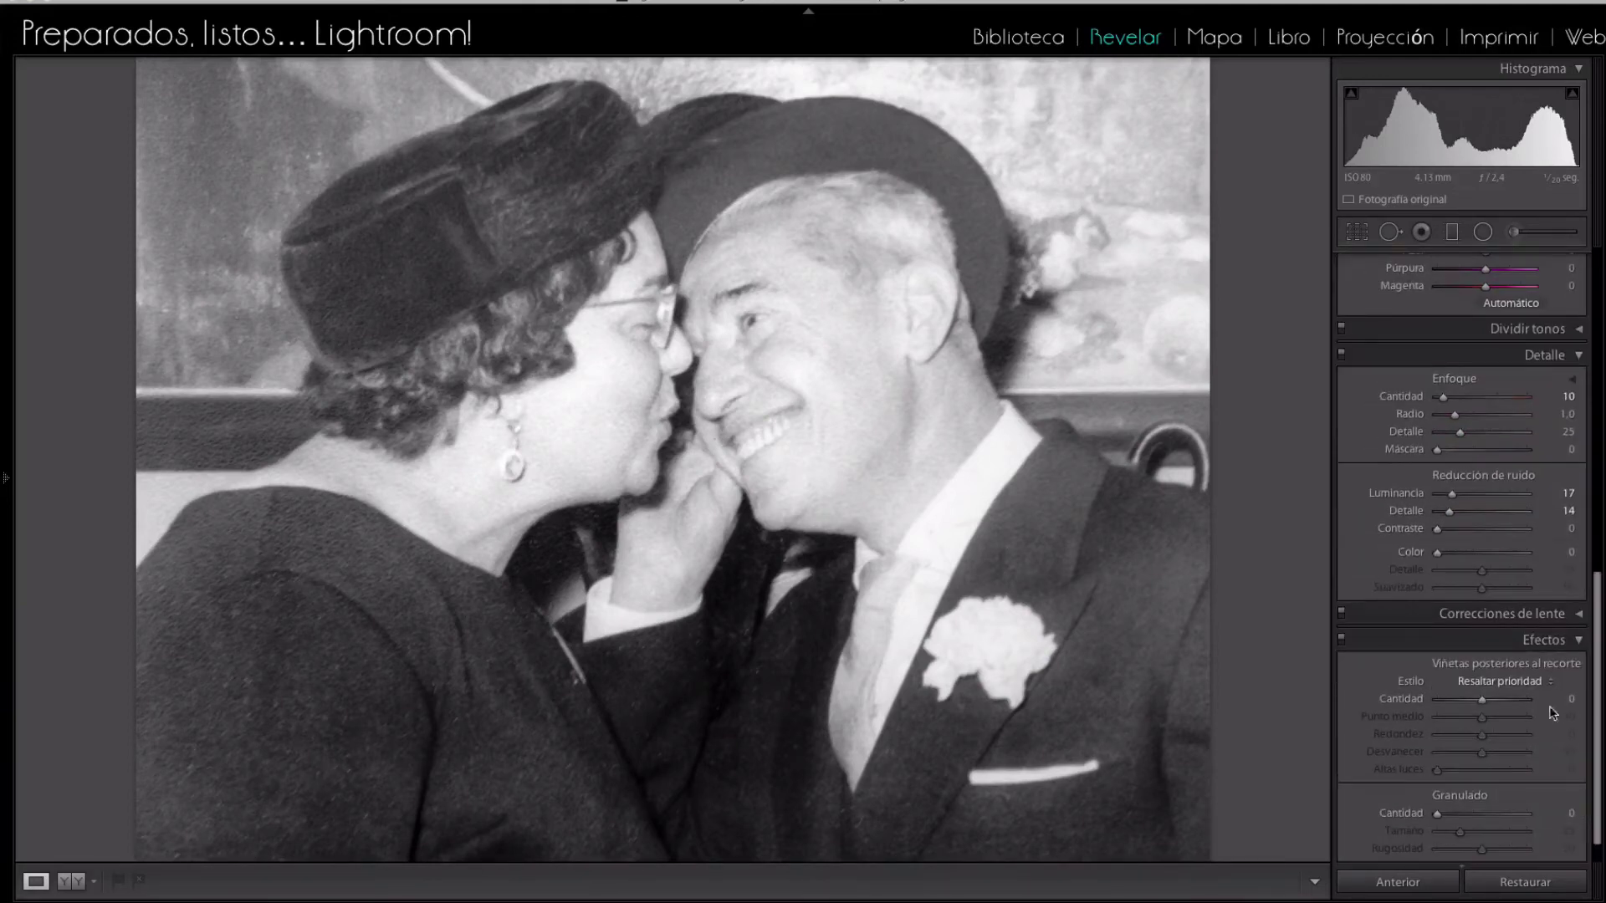
drag(1482, 702, 1470, 704)
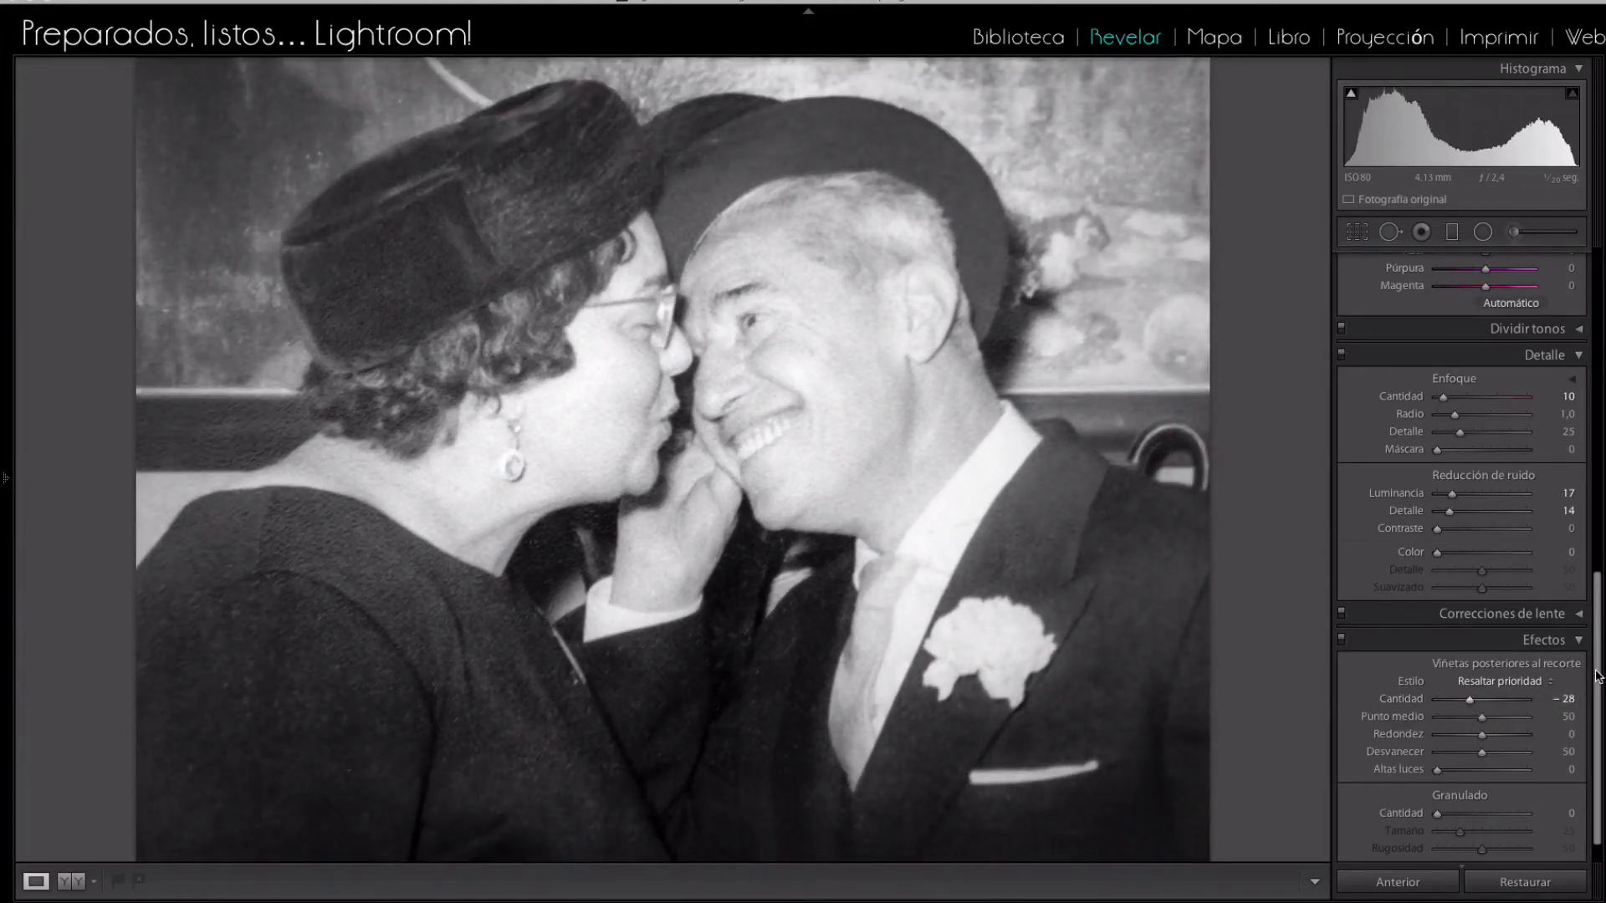
mouse_move(1482, 717)
mouse_down()
mouse_move(1465, 721)
mouse_move(1482, 722)
mouse_up()
drag(1598, 658, 1601, 435)
click(1580, 841)
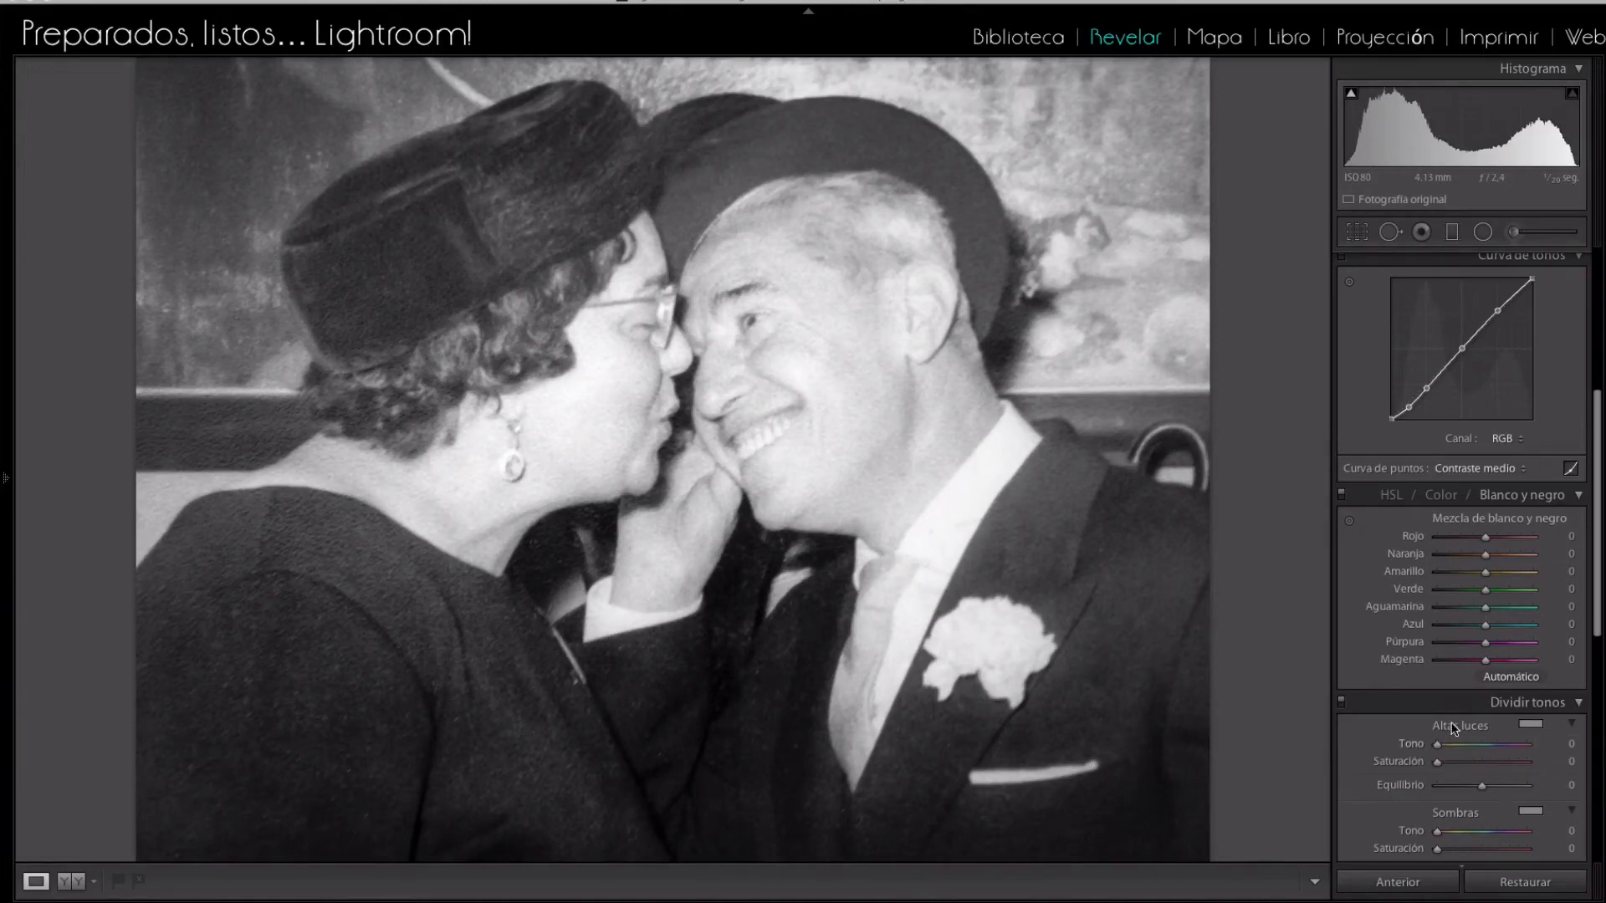
- Split-tone highlights to hue 54, saturation 21 and shadows to hue 209, saturation 6
key(alt)
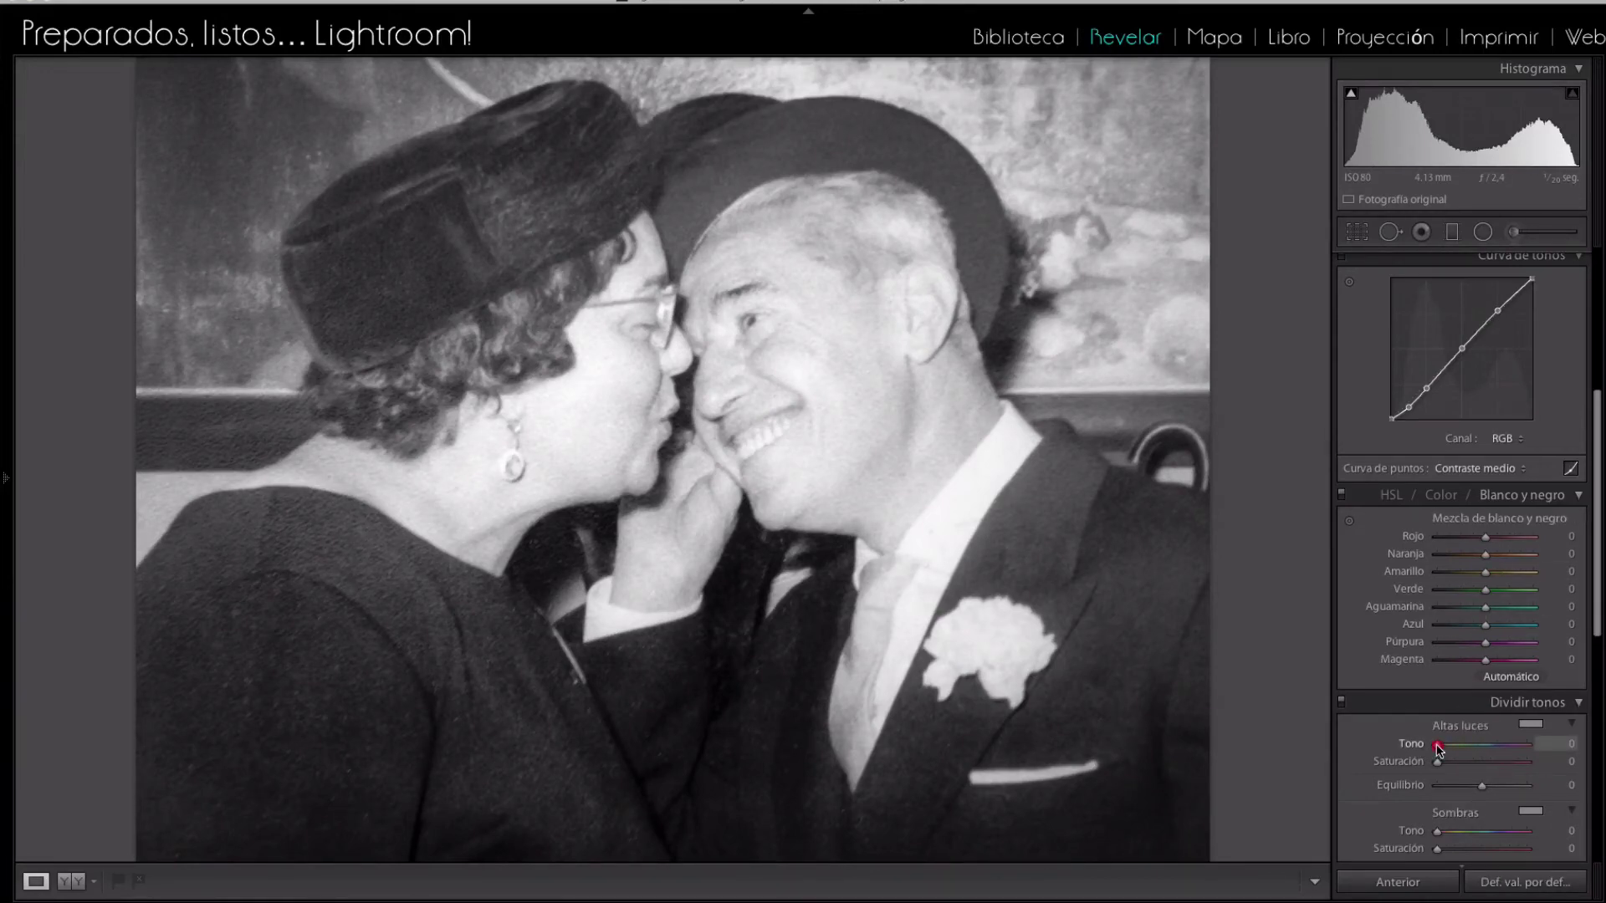
drag(1437, 744, 1453, 750)
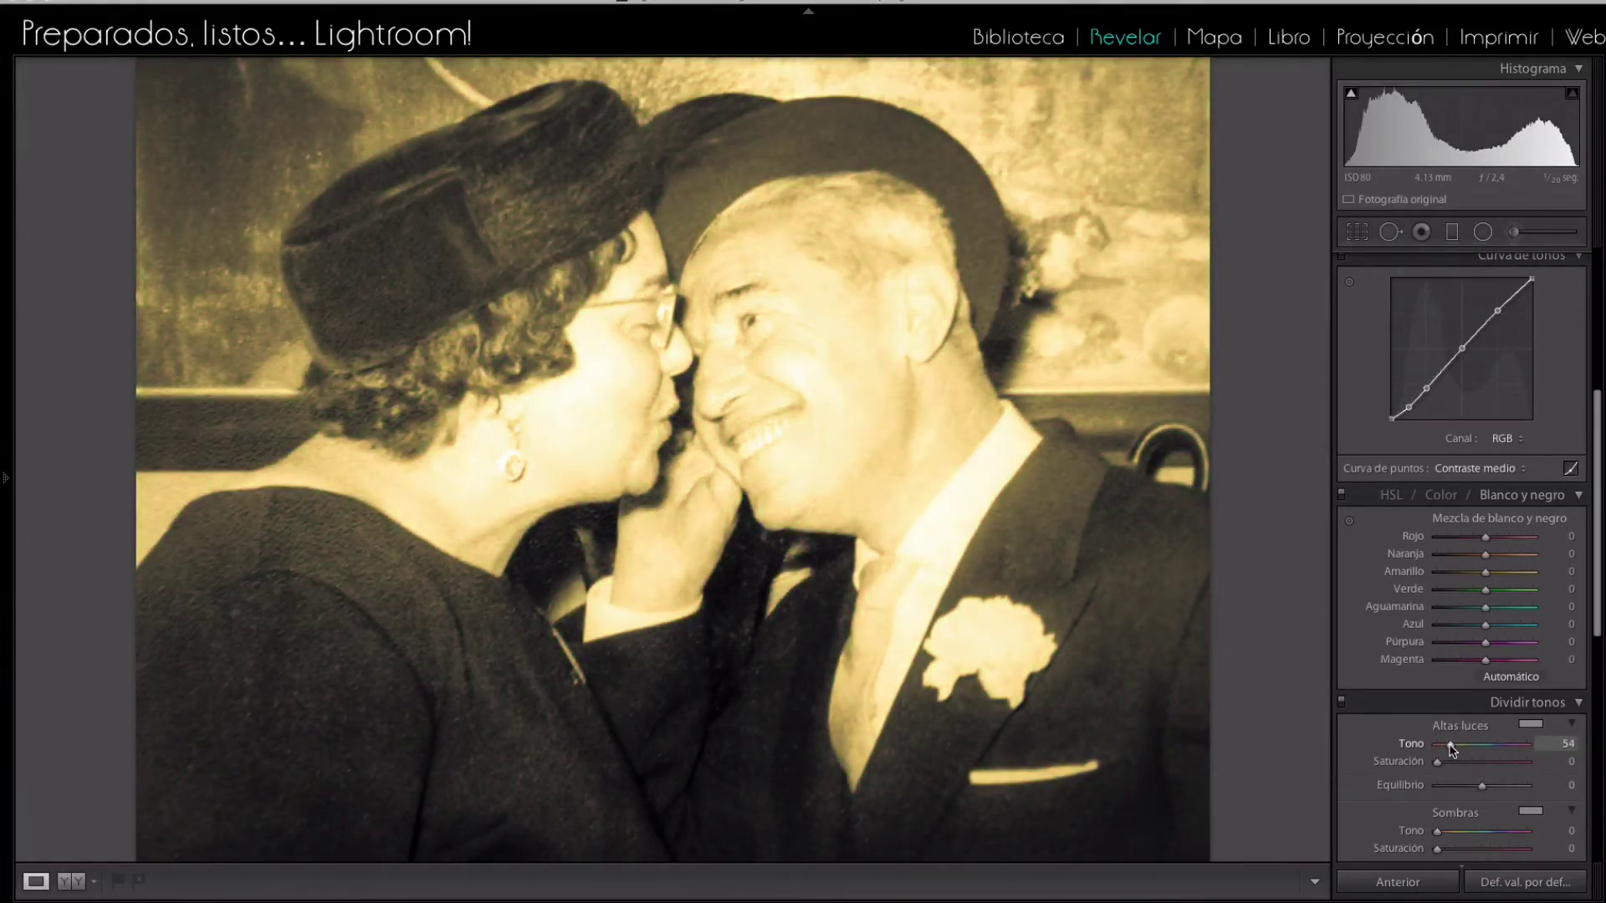
drag(1451, 748, 1451, 749)
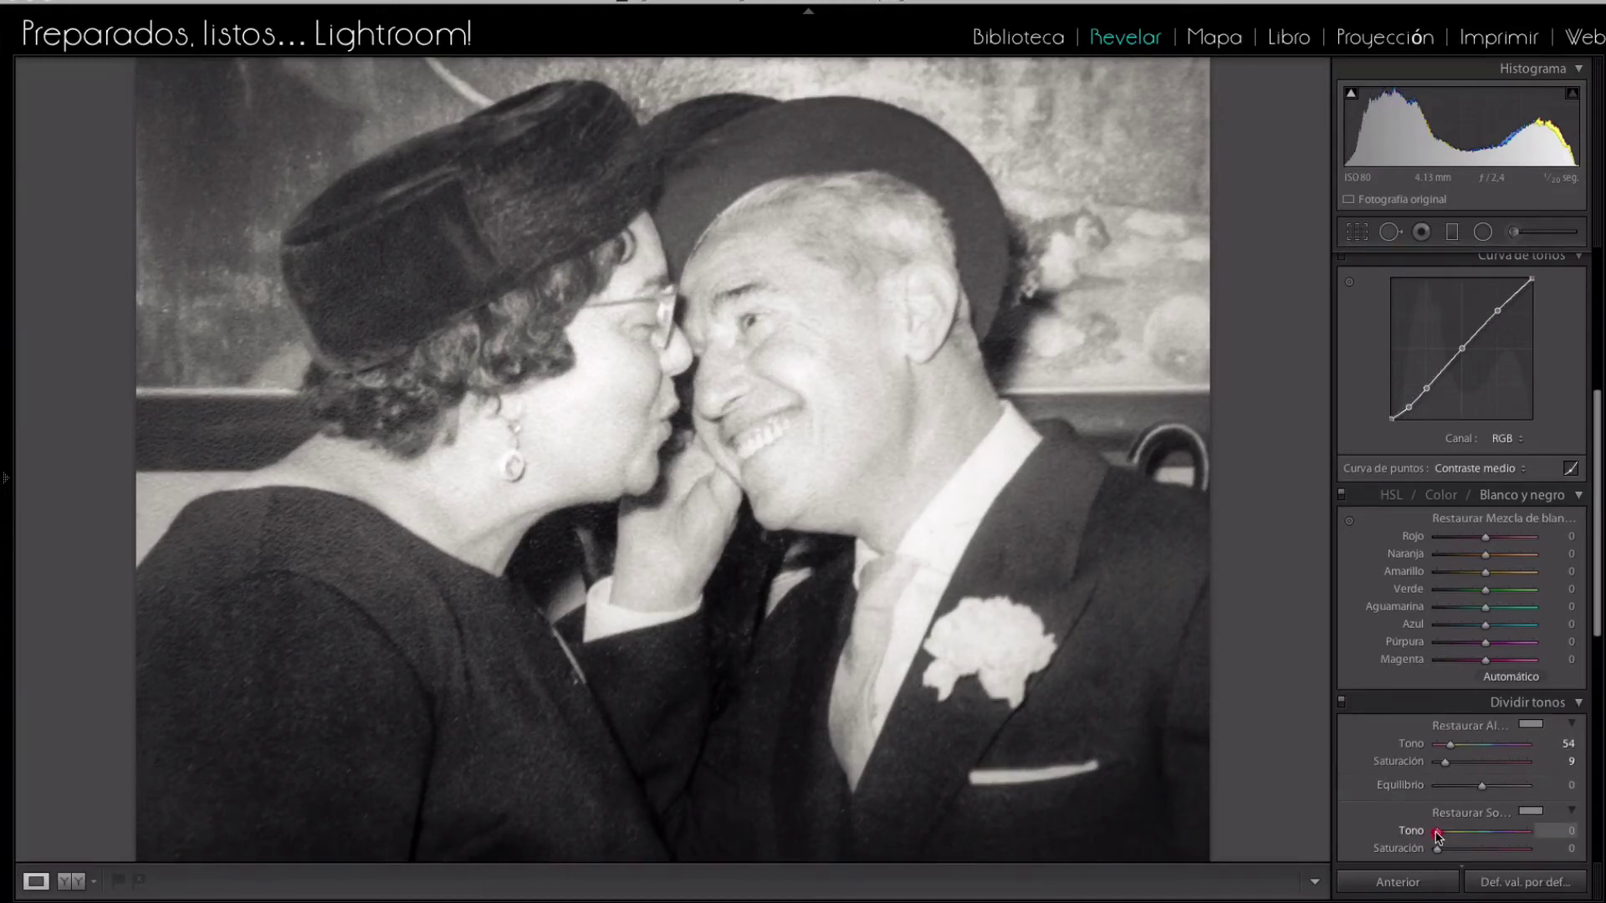
drag(1437, 833, 1449, 835)
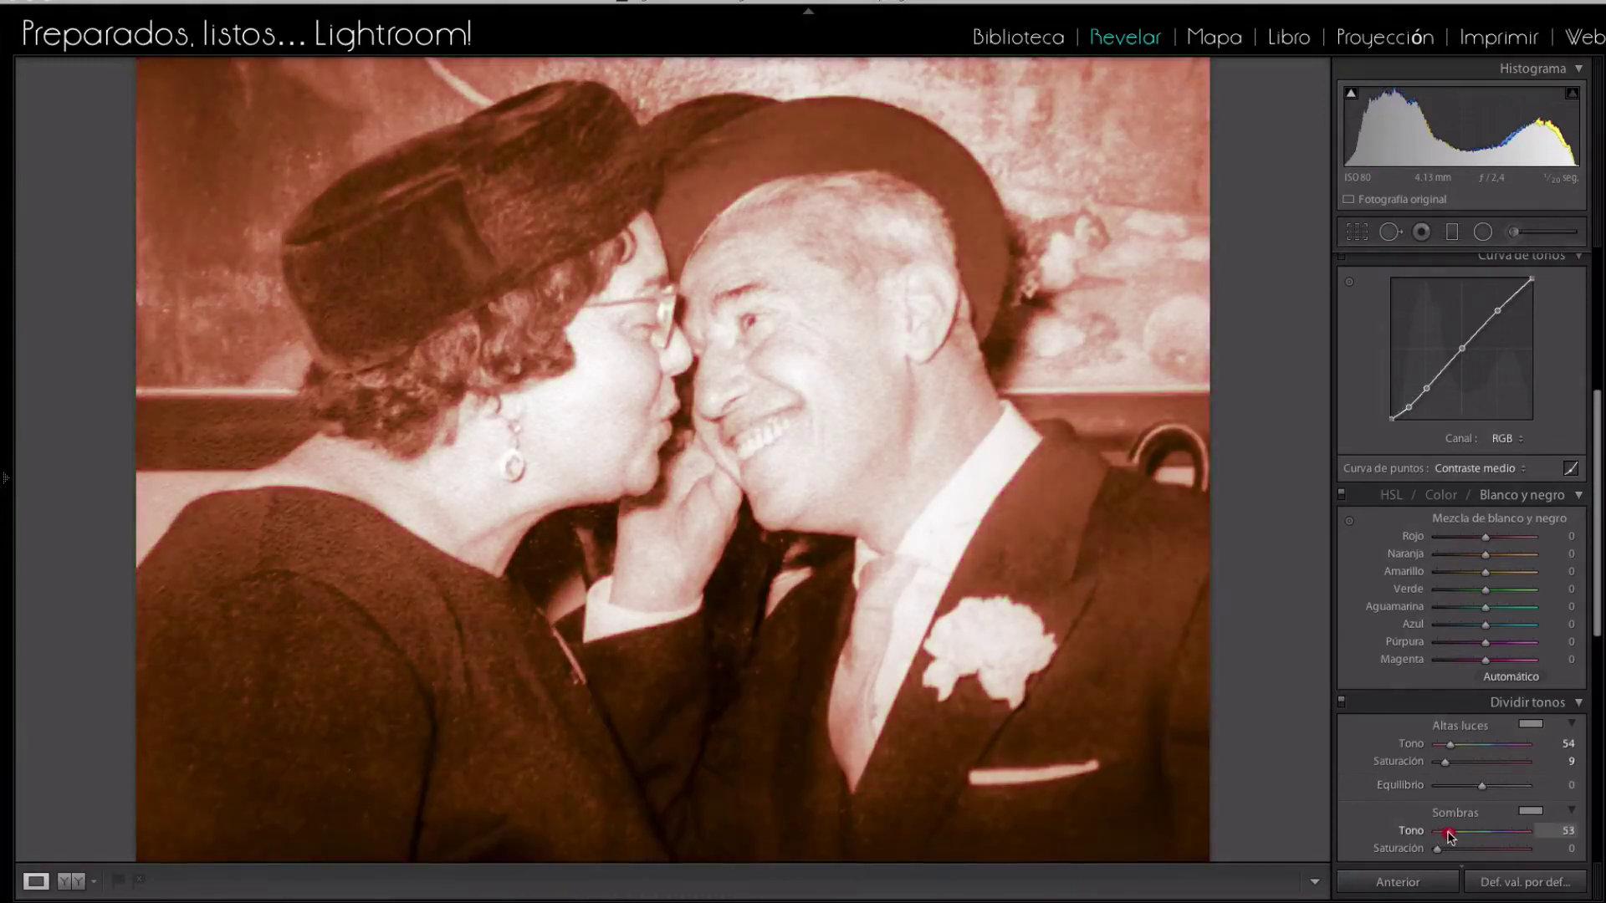
drag(1449, 835, 1488, 842)
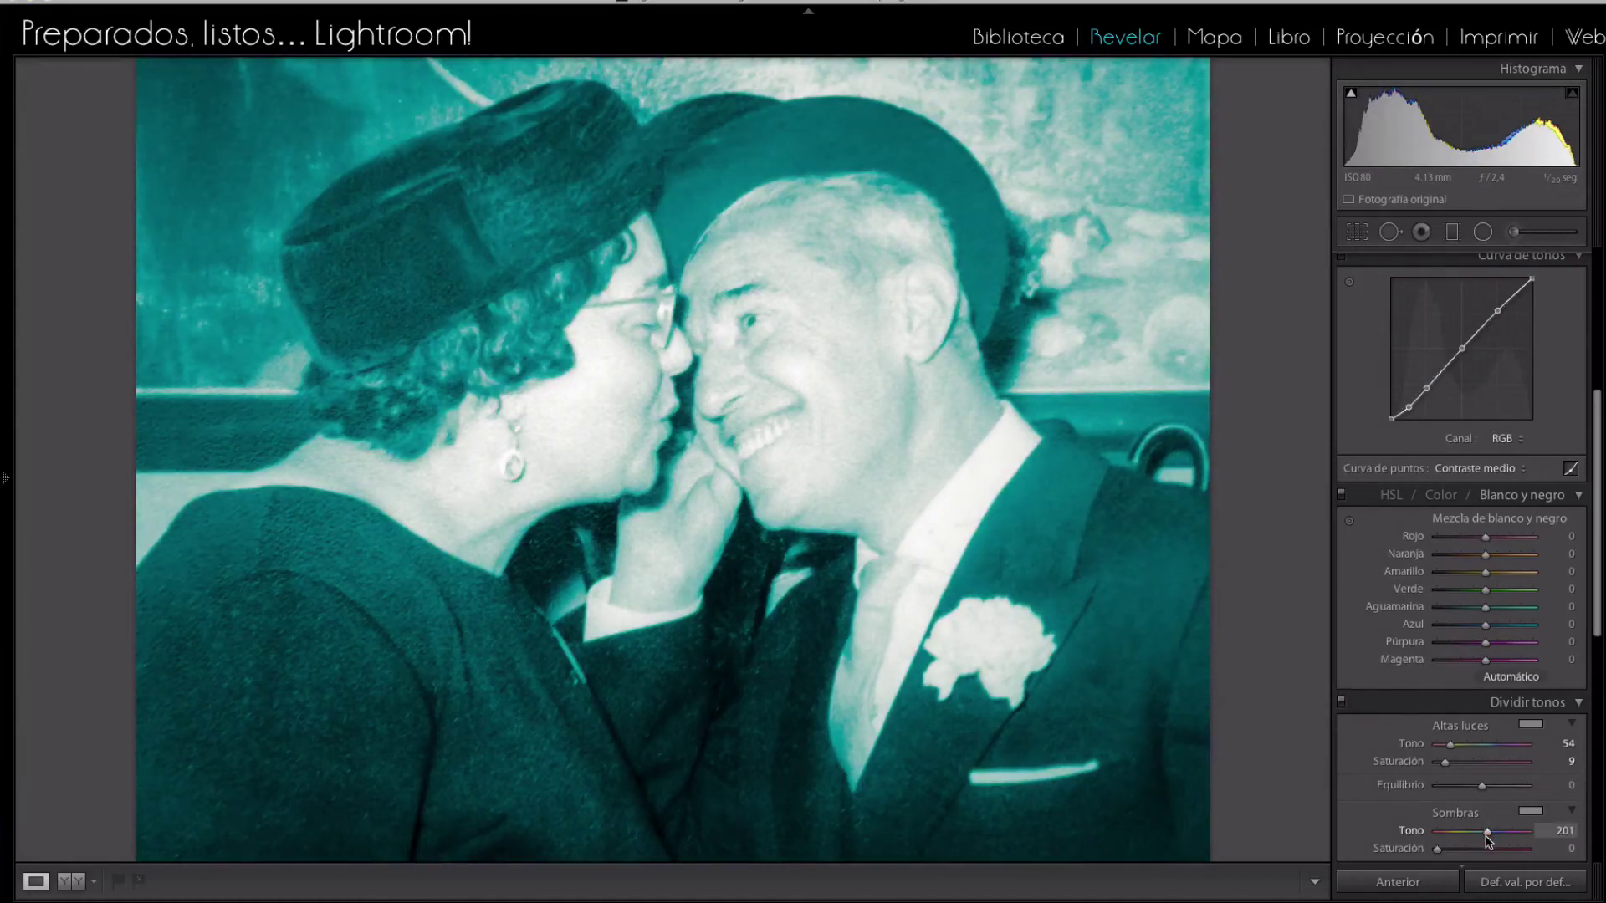
drag(1488, 841, 1448, 855)
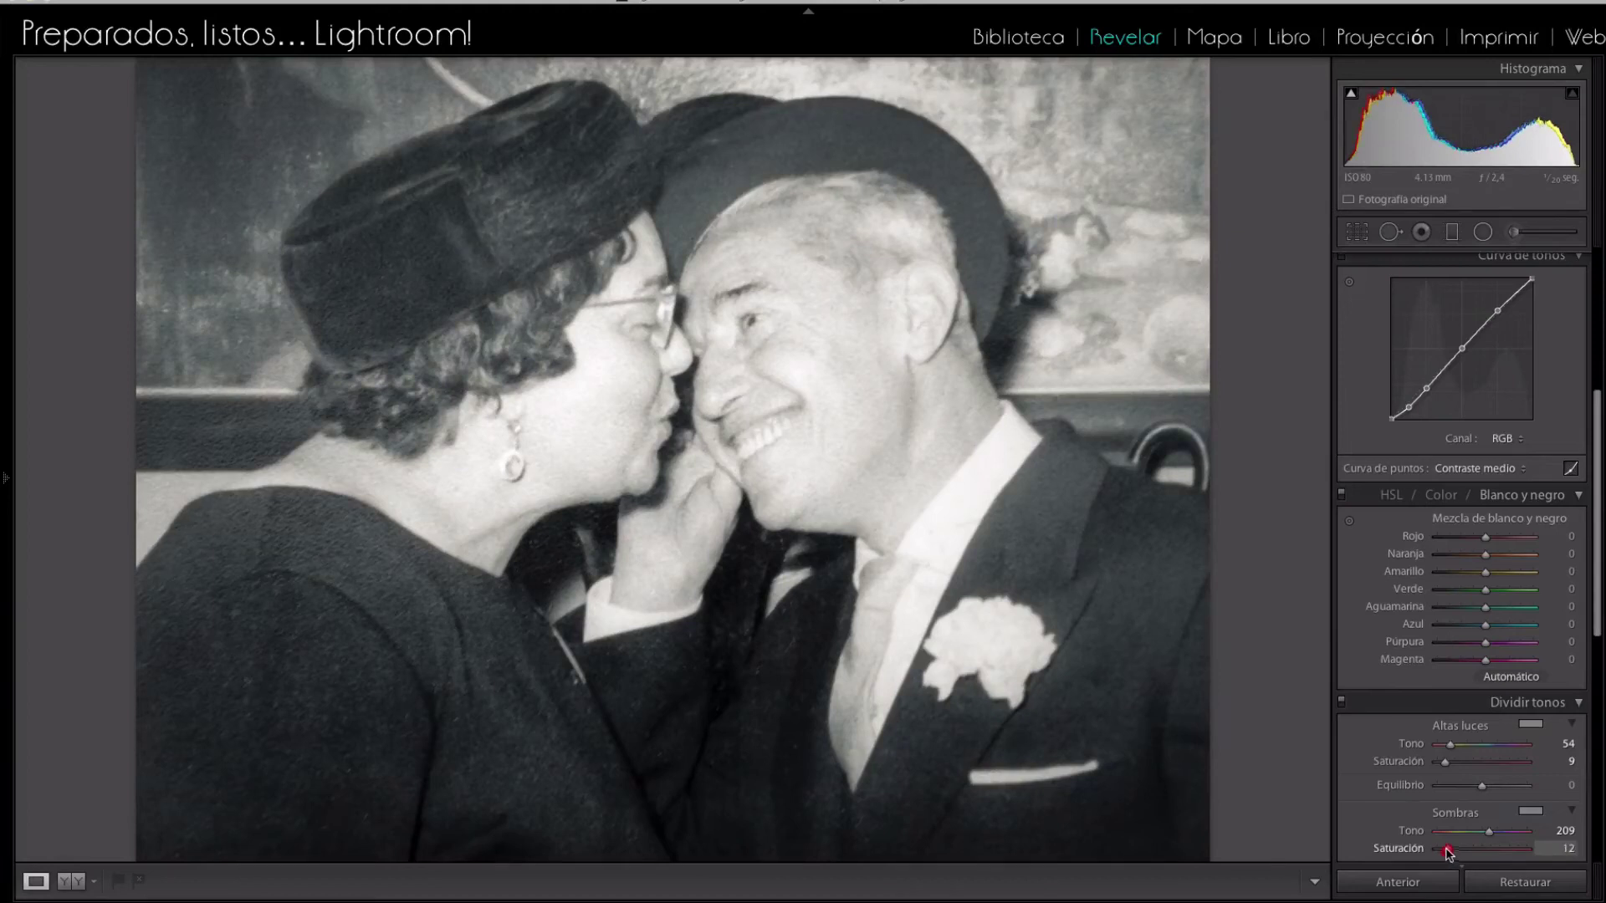
drag(1448, 763, 1458, 768)
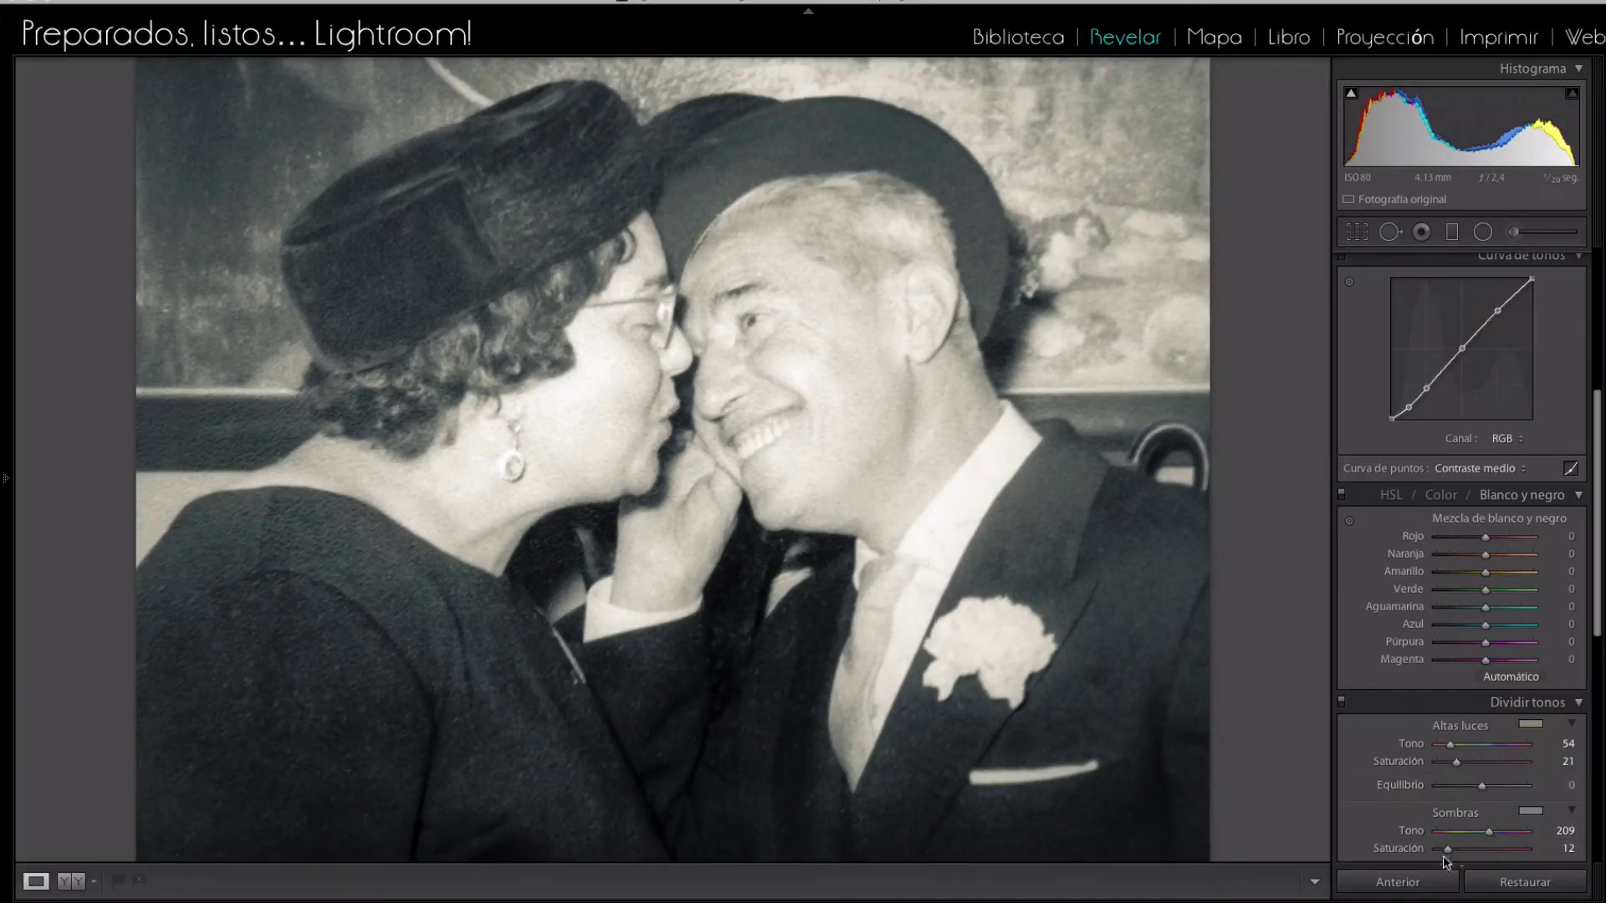
drag(1446, 851, 1441, 852)
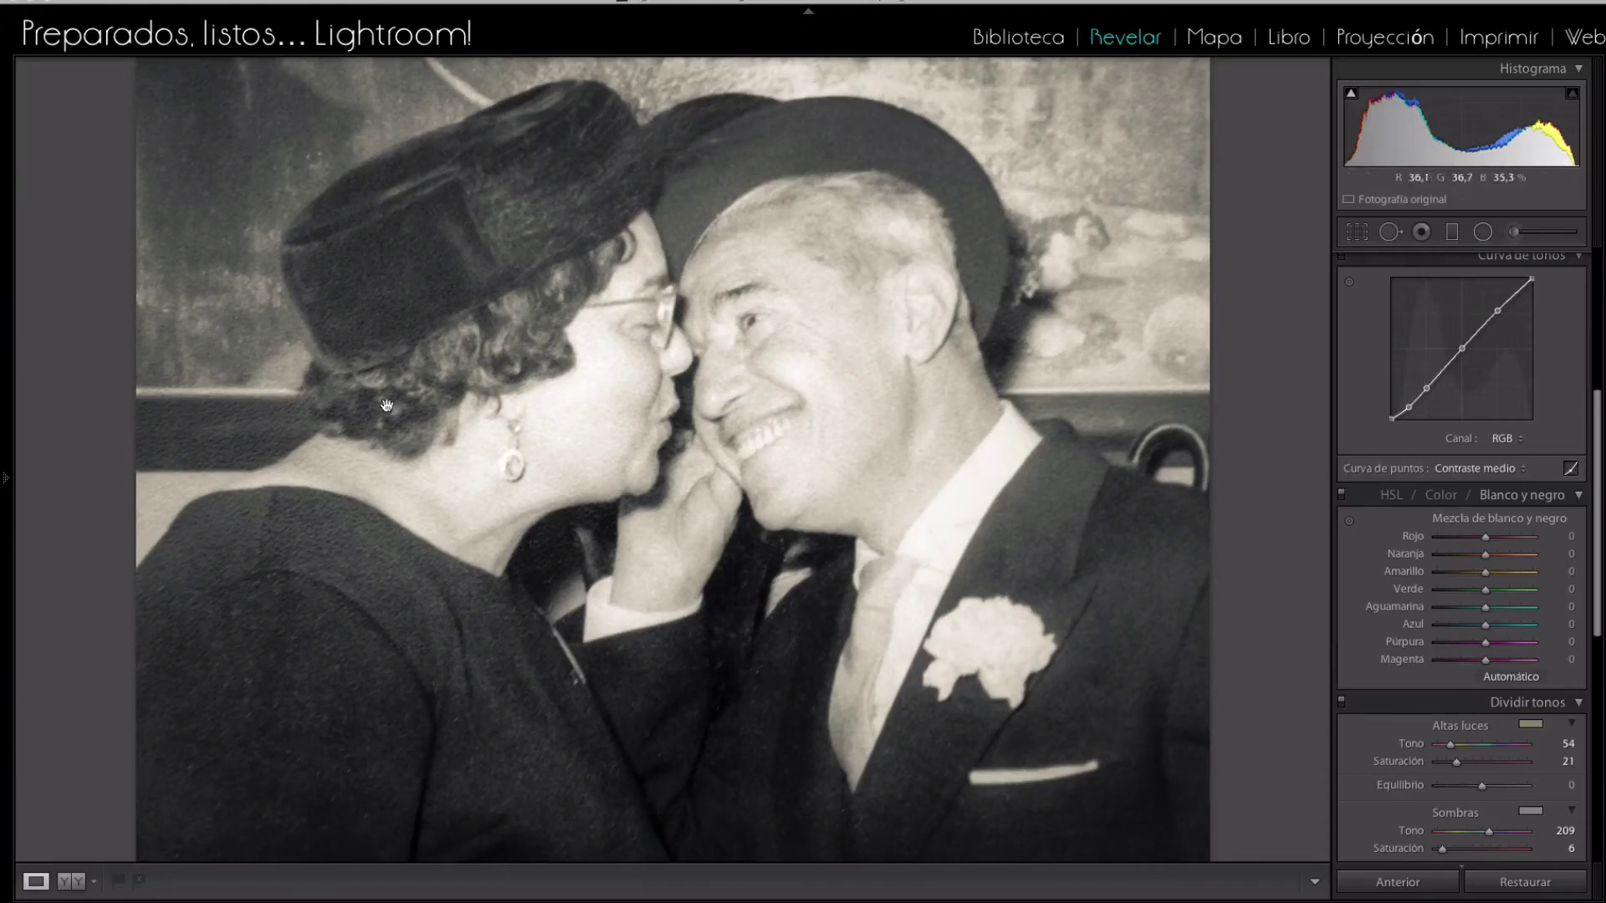
- Show the Historia panel and select the Importar state to view the original sepia photo
click(5, 476)
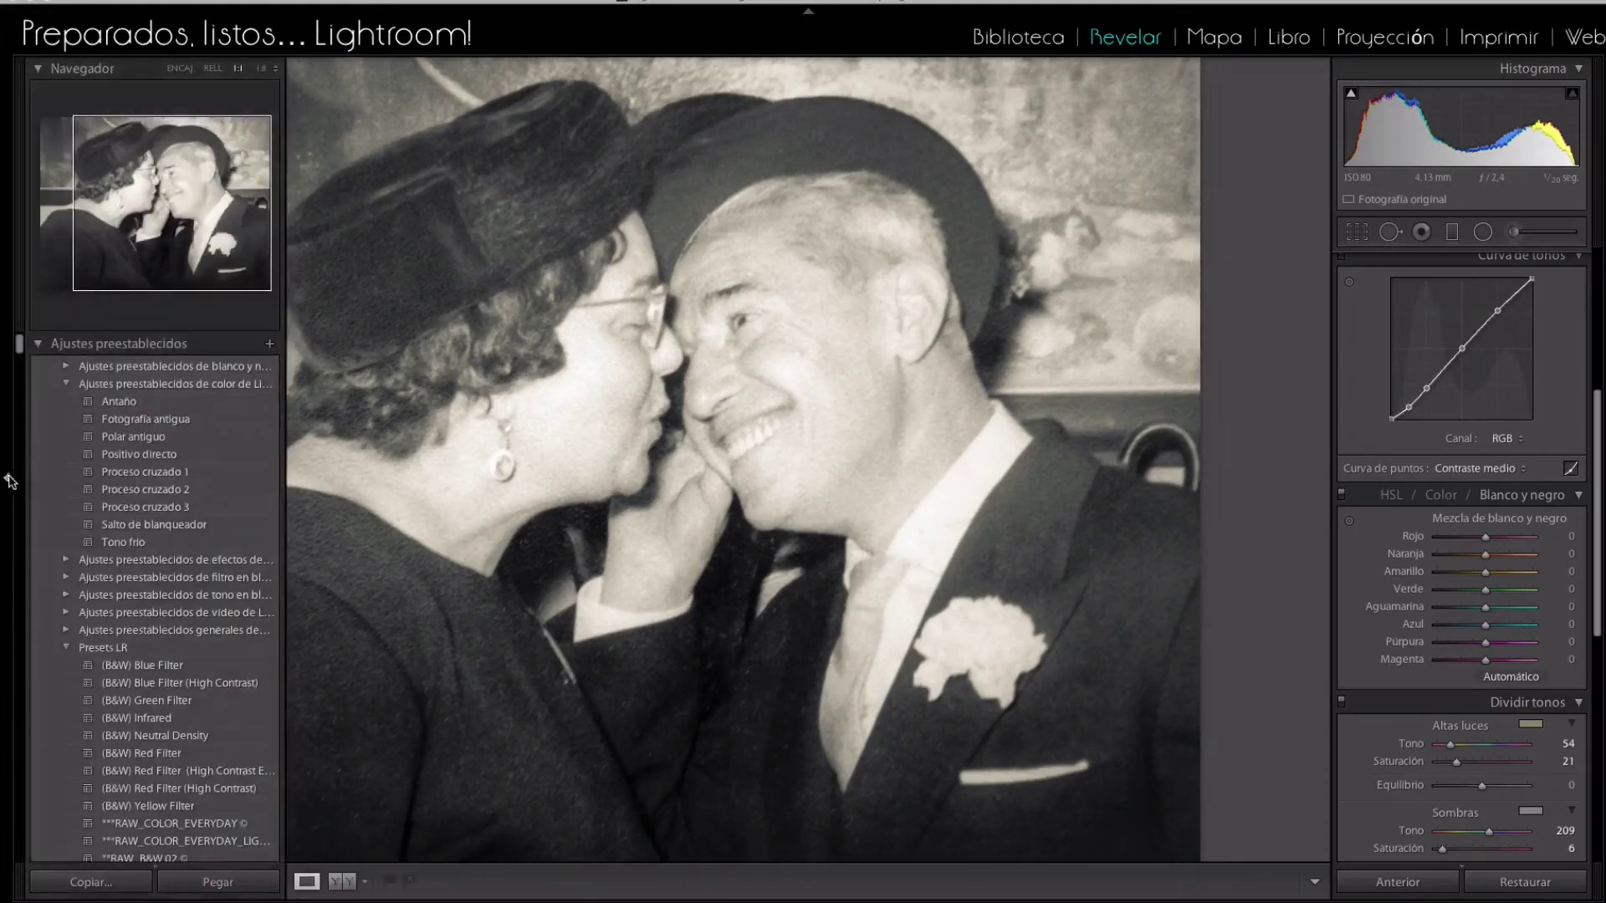
click(38, 343)
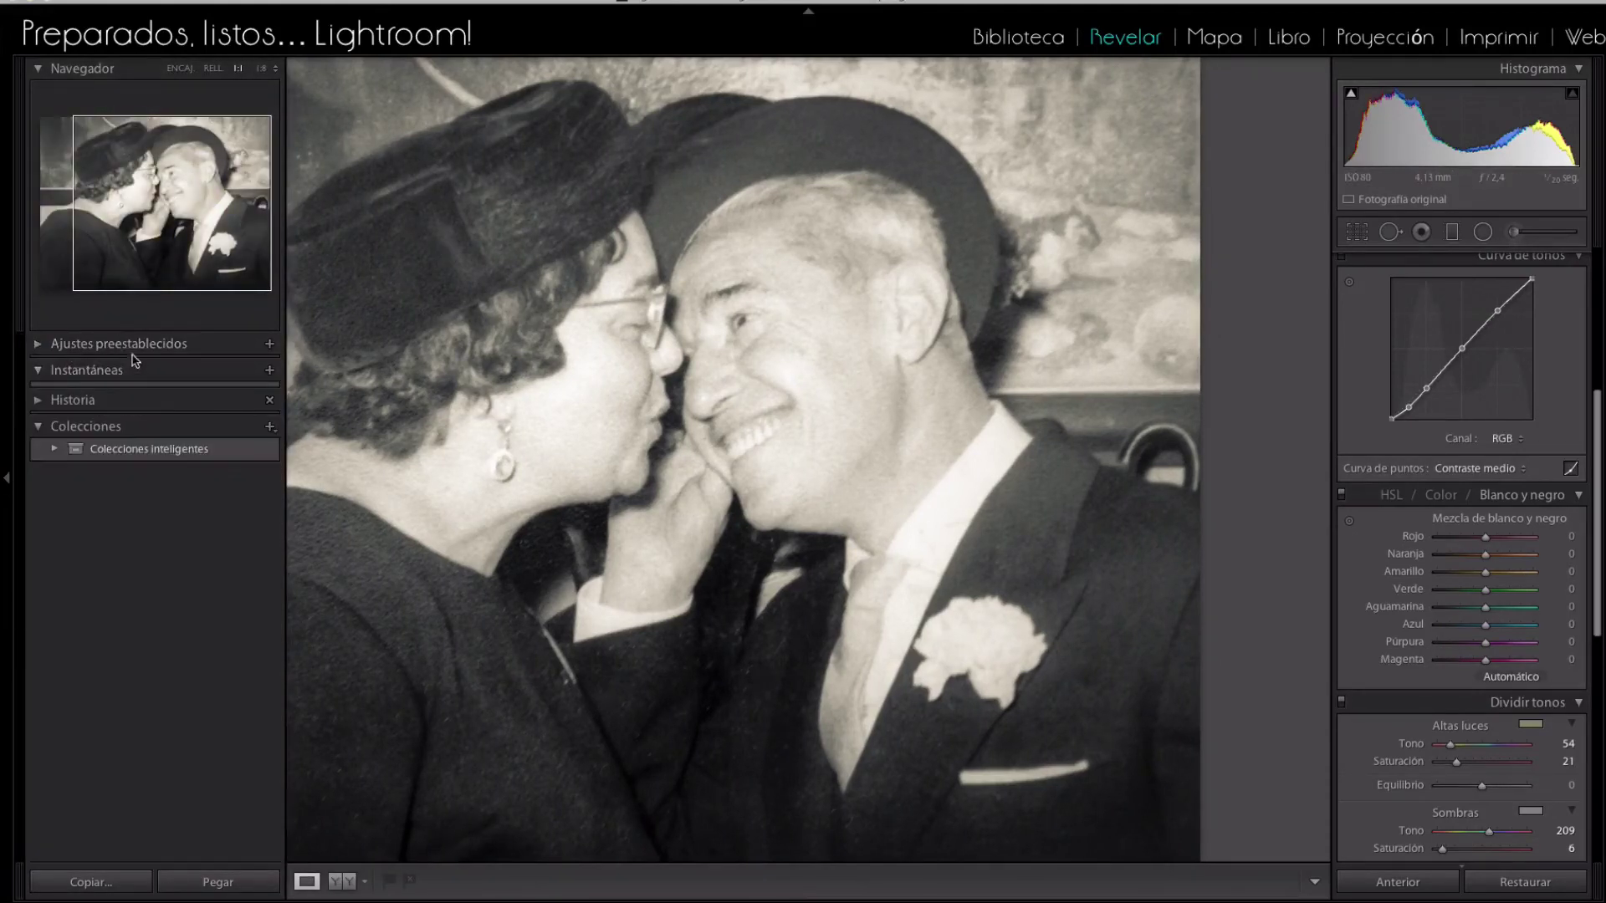
click(57, 401)
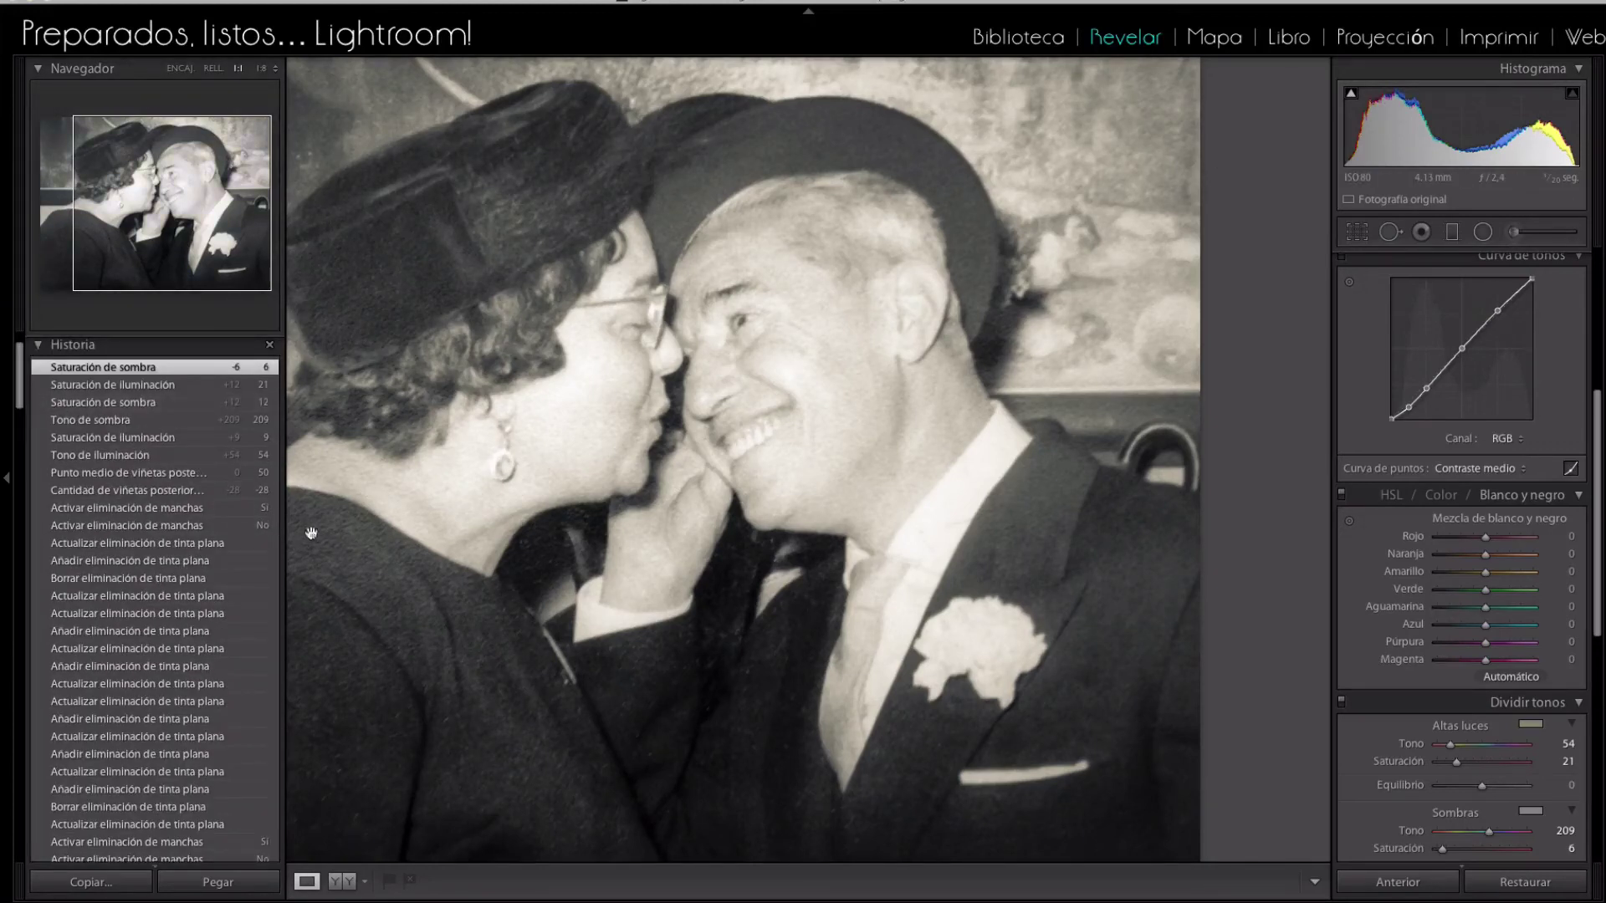
drag(22, 393, 52, 770)
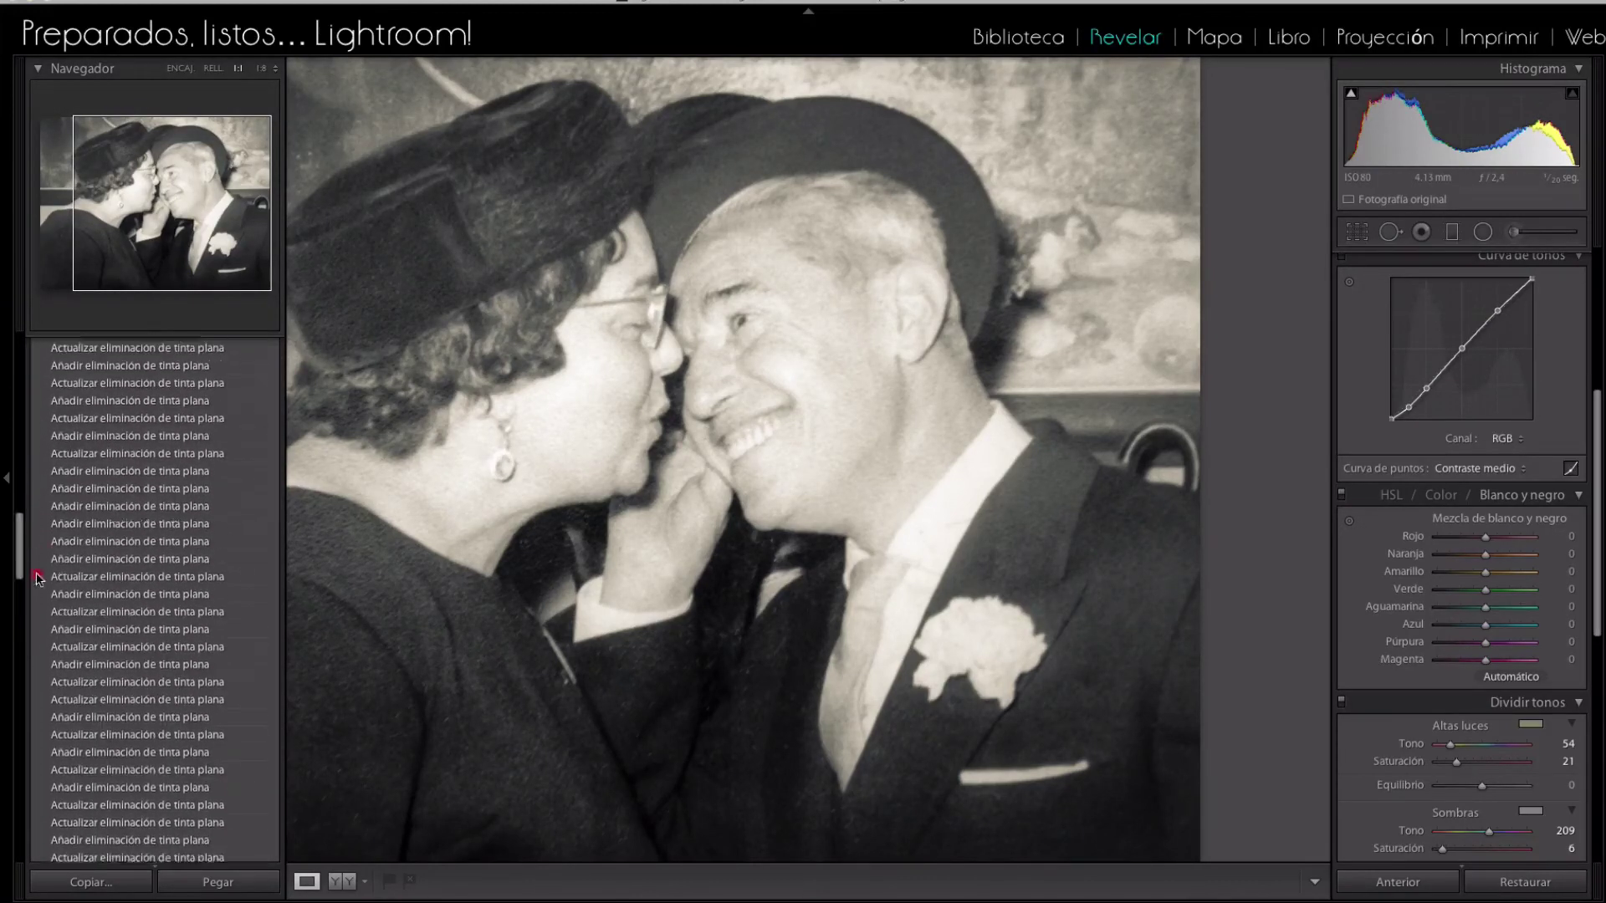
scroll(52, 769, down, 5)
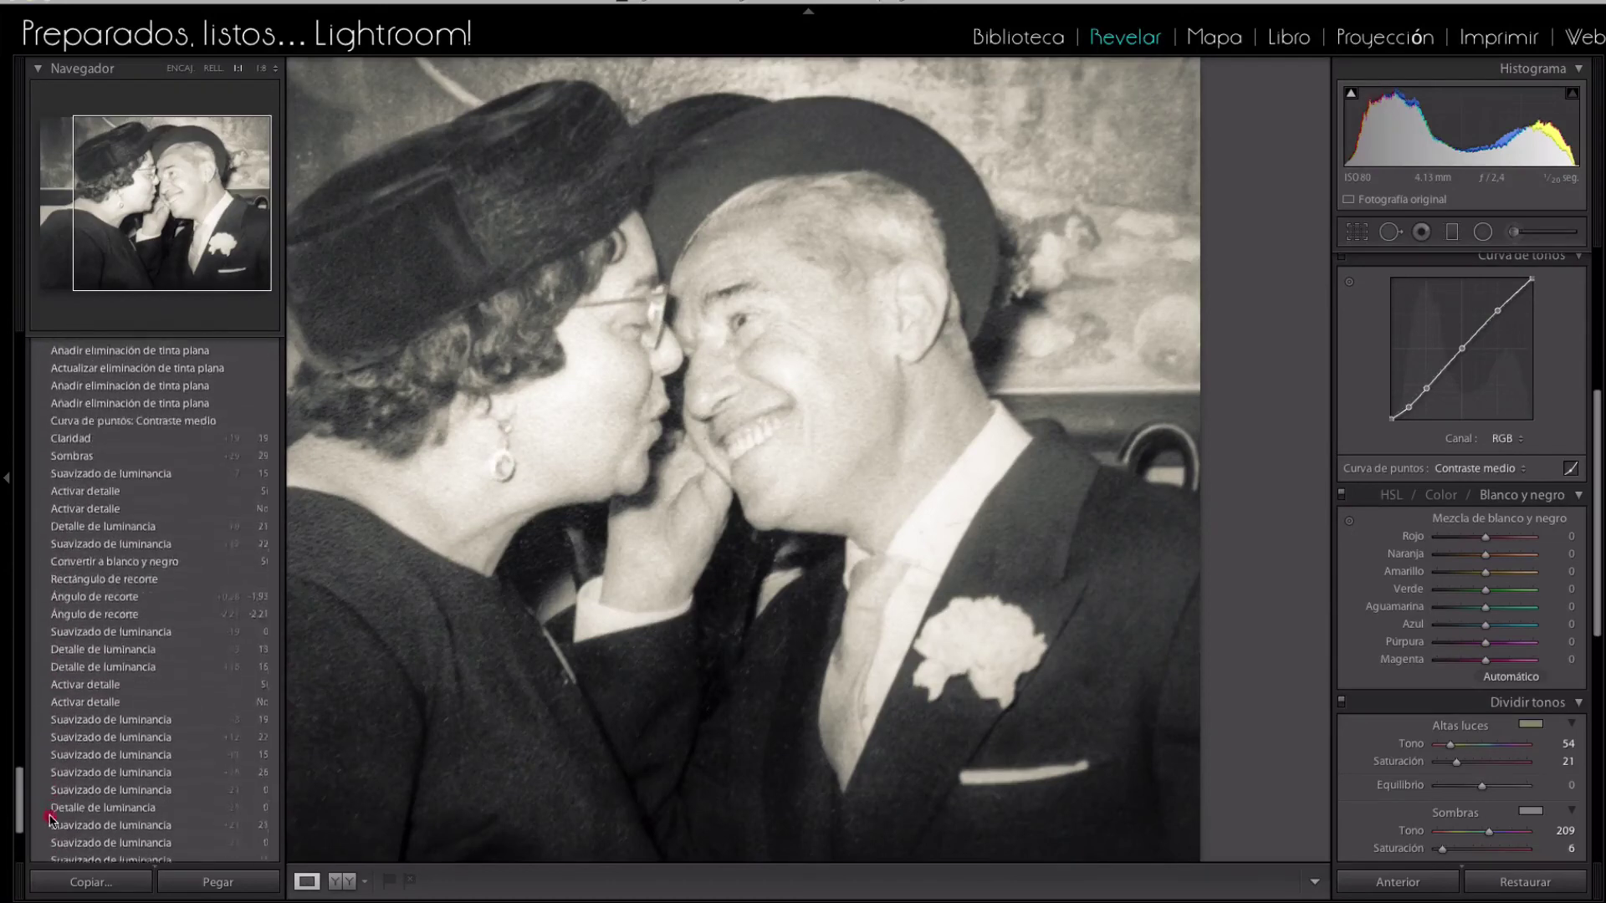
scroll(84, 774, down, 5)
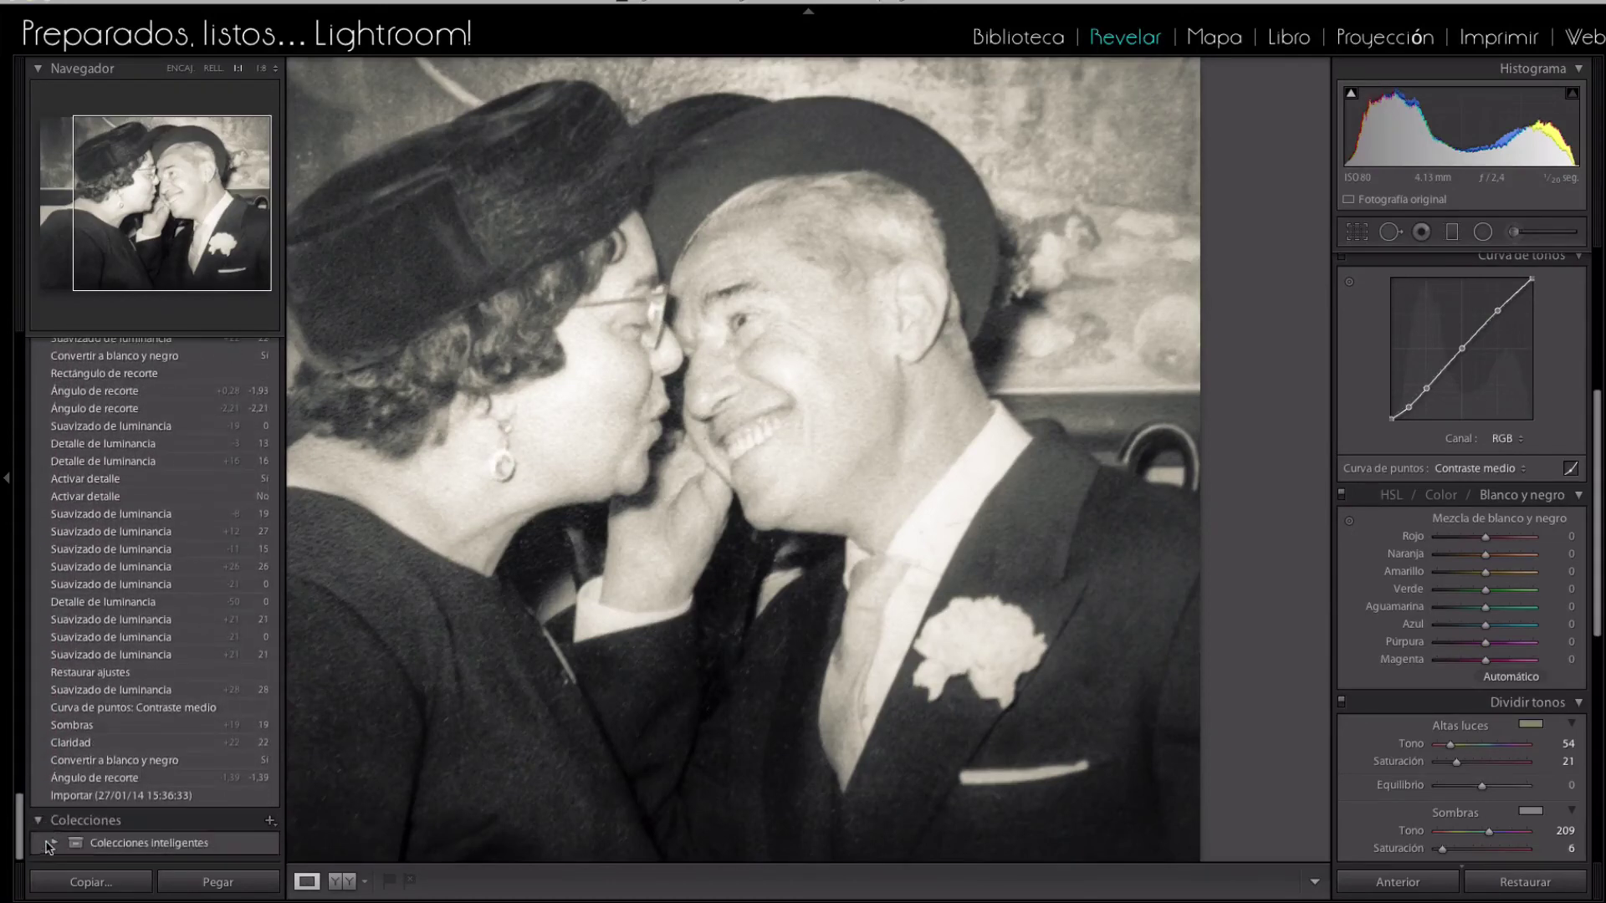
click(107, 798)
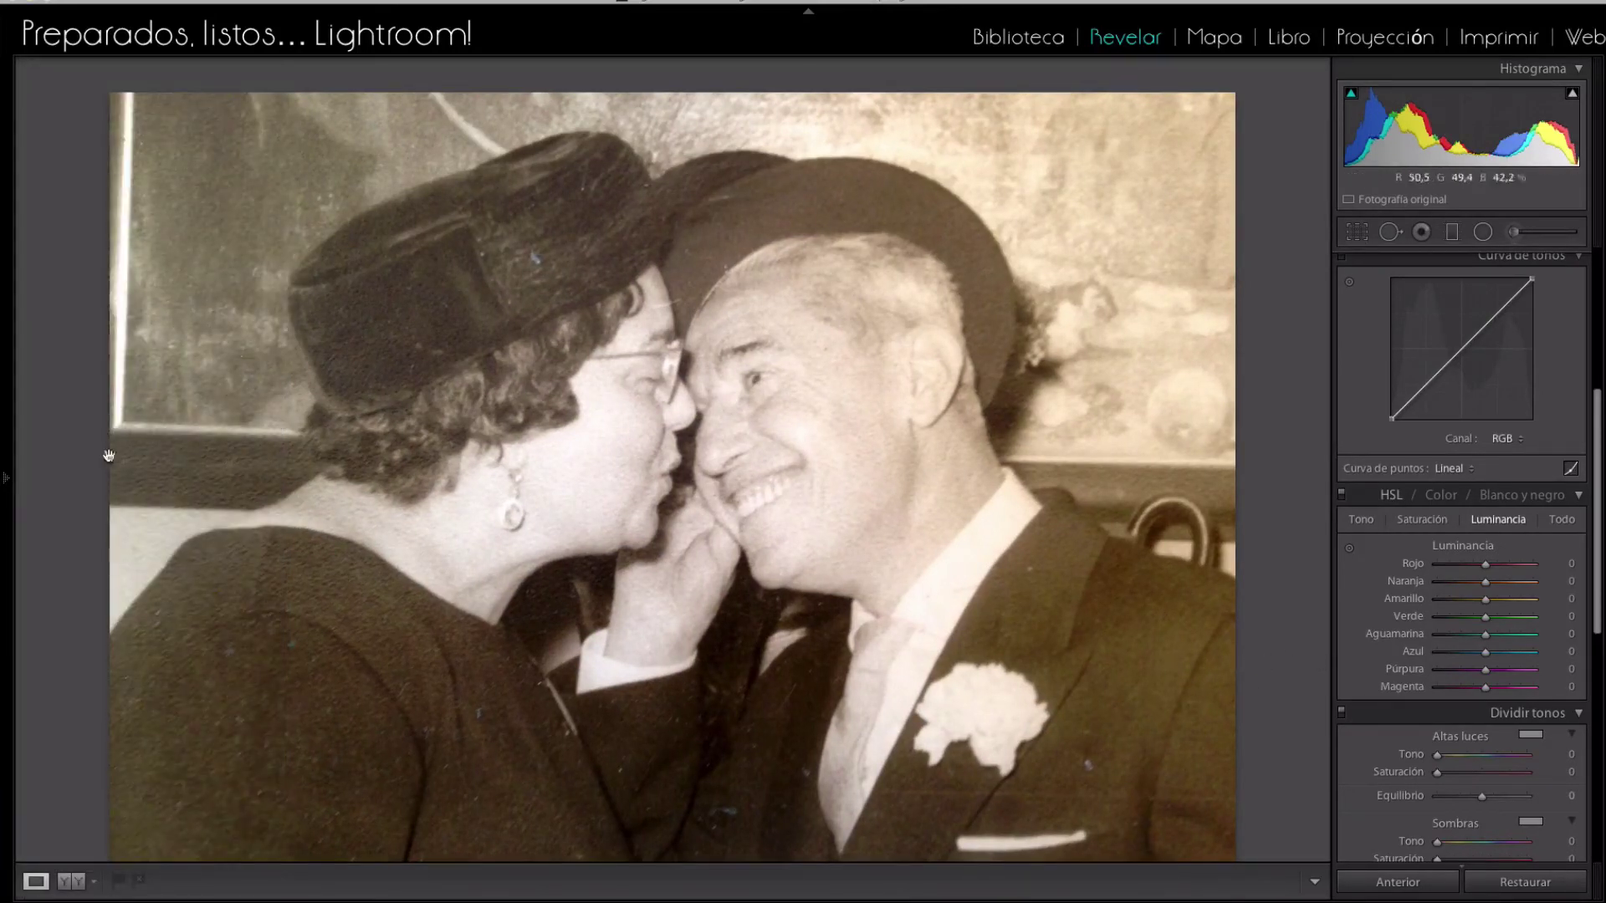
- Return to the latest history state, Saturación de sombra, and fit the photo in view
click(6, 481)
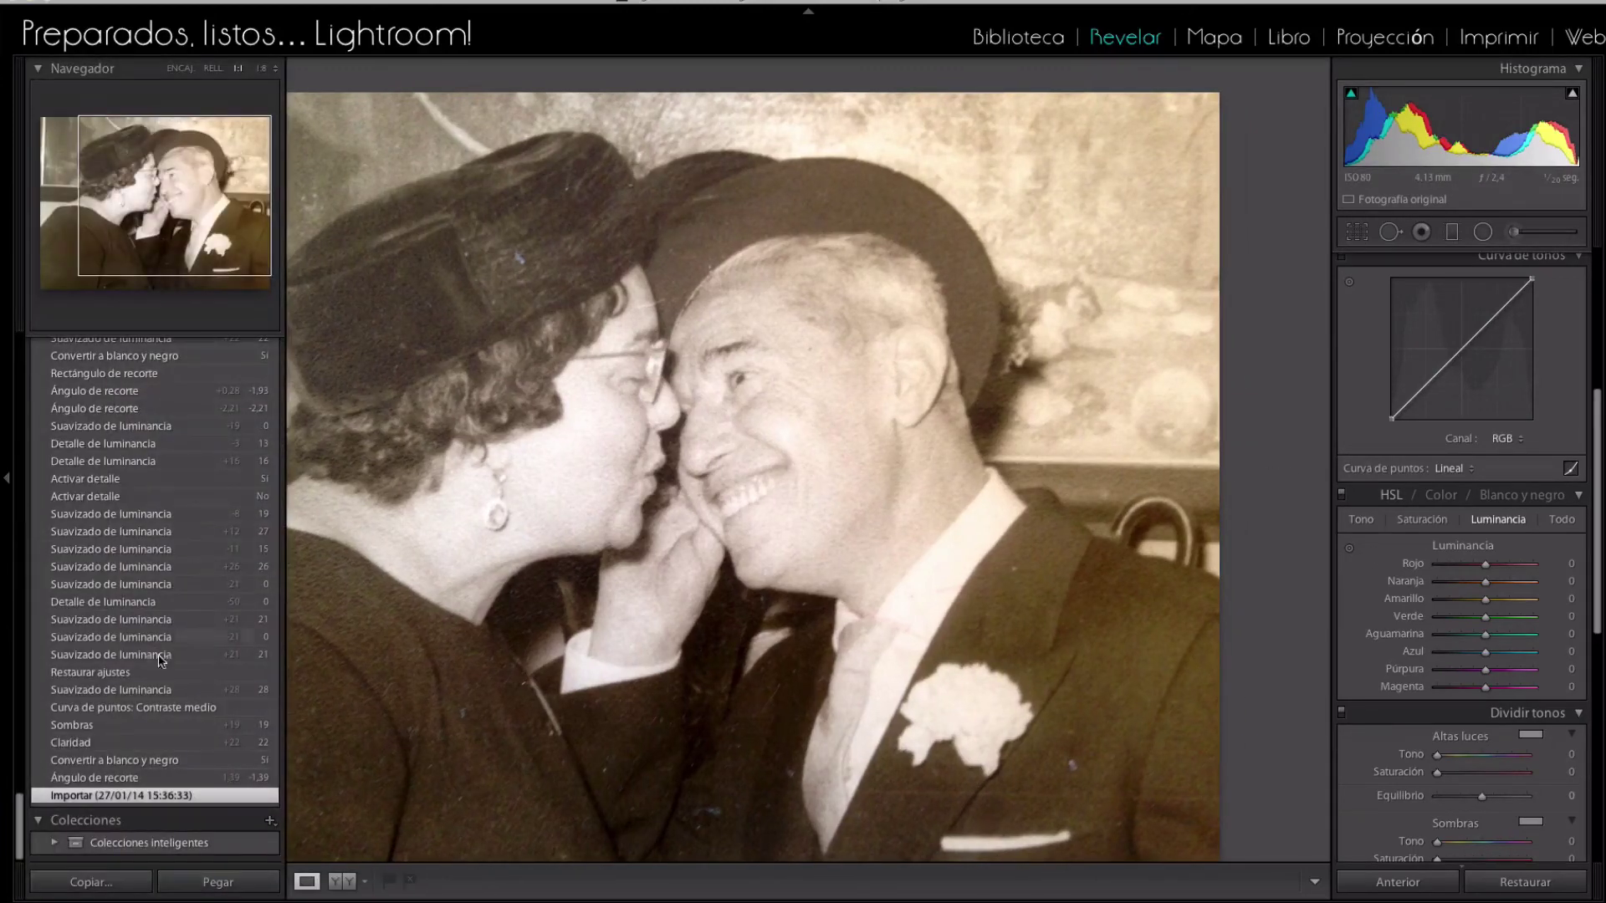
drag(18, 824, 3, 343)
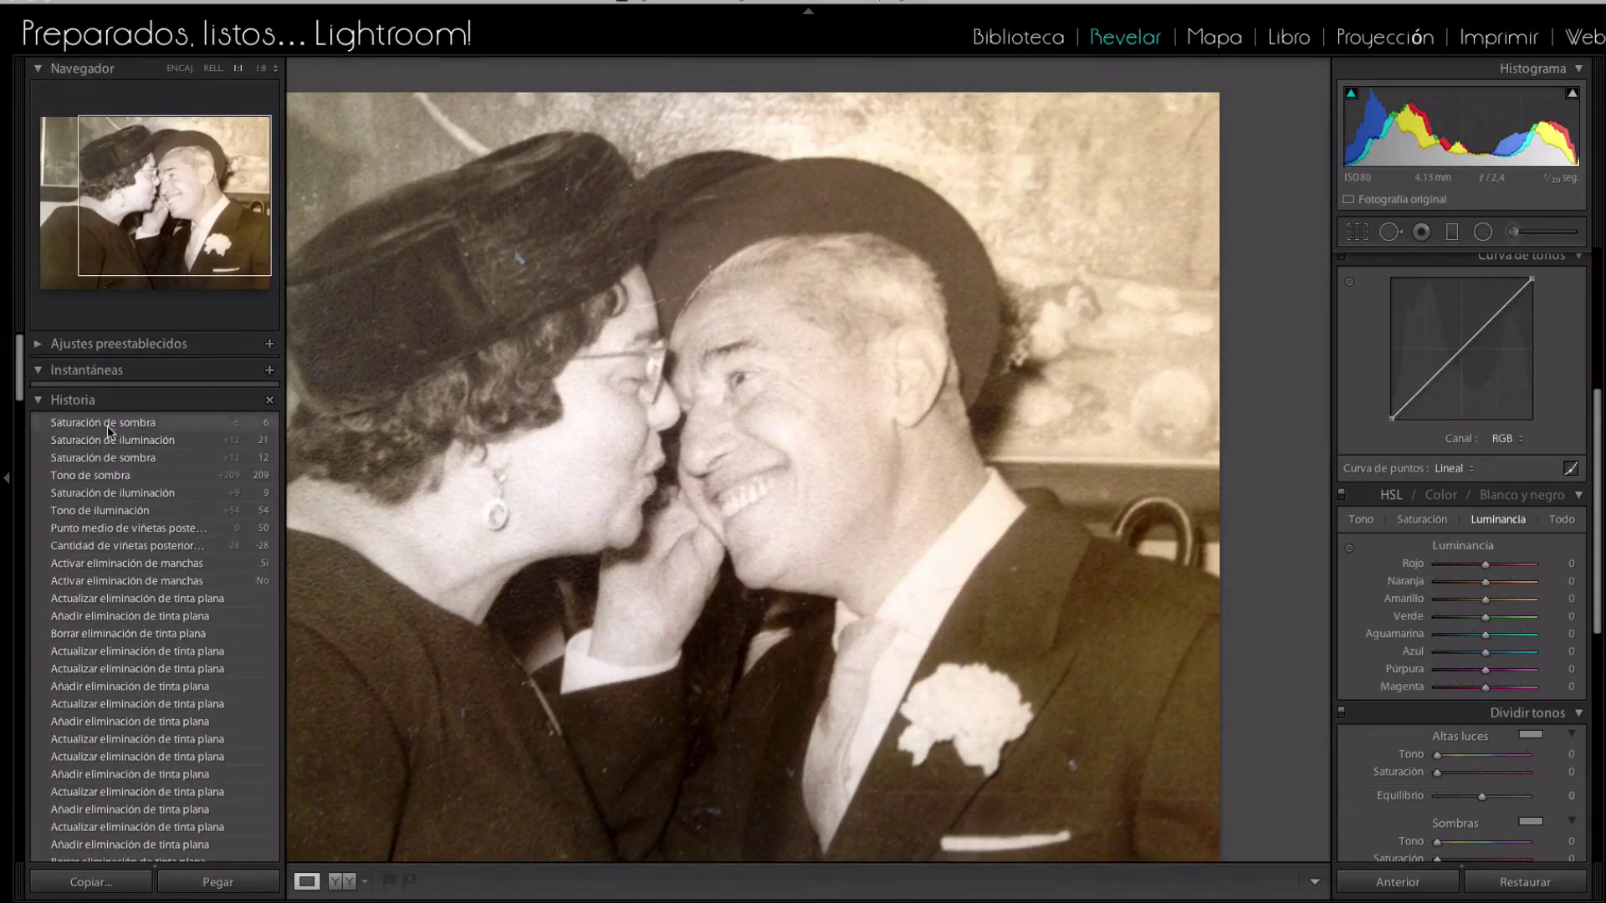
click(98, 423)
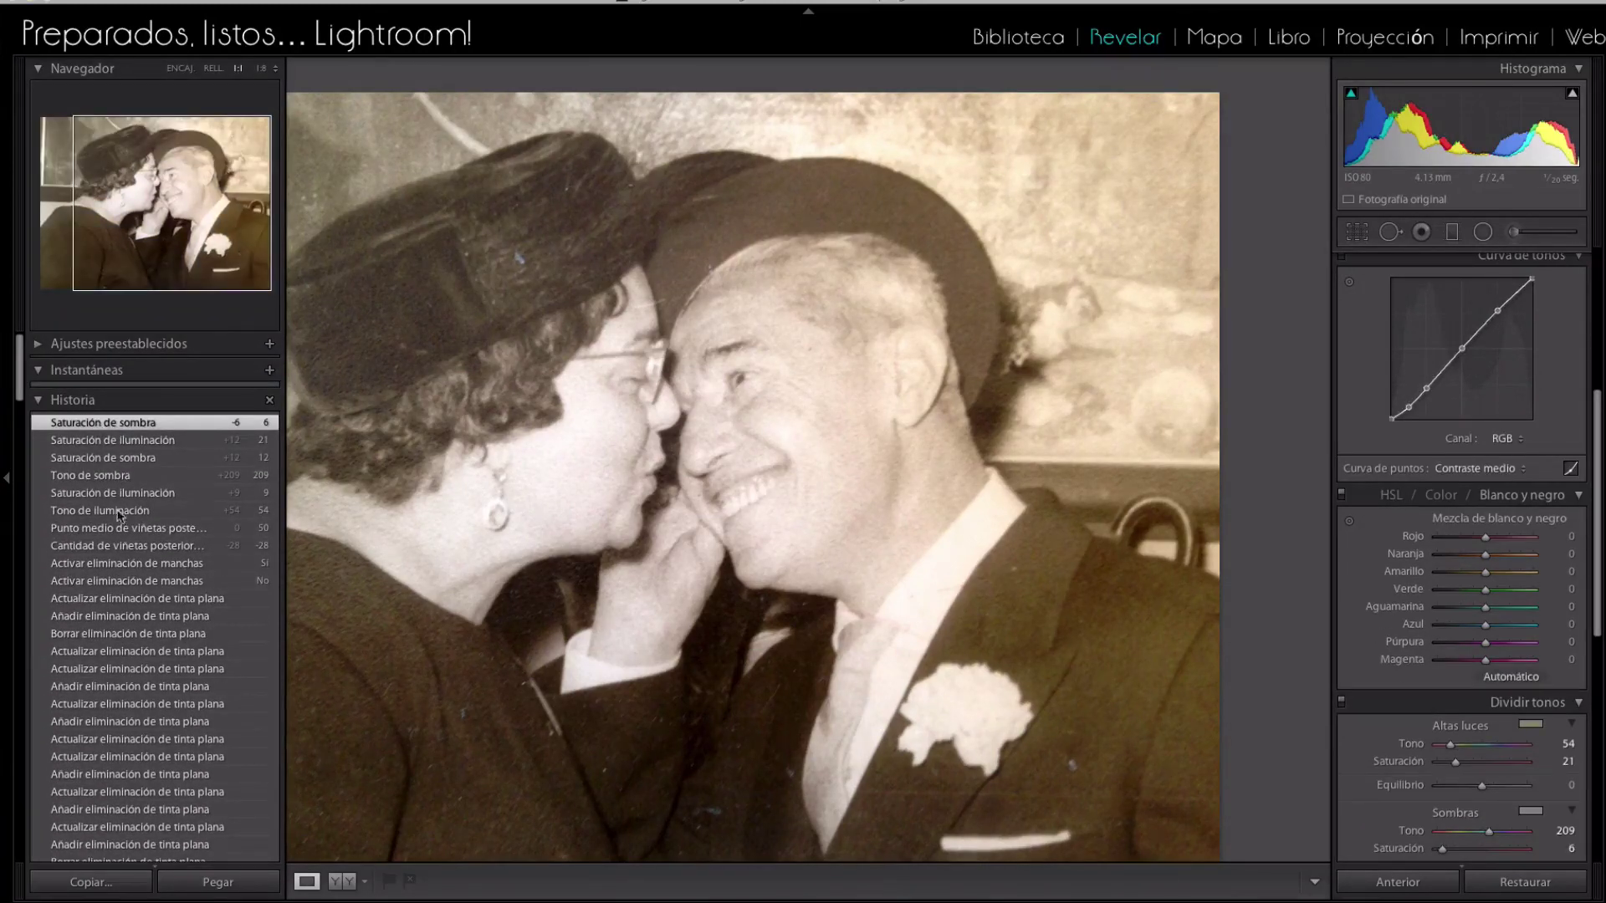
click(1262, 414)
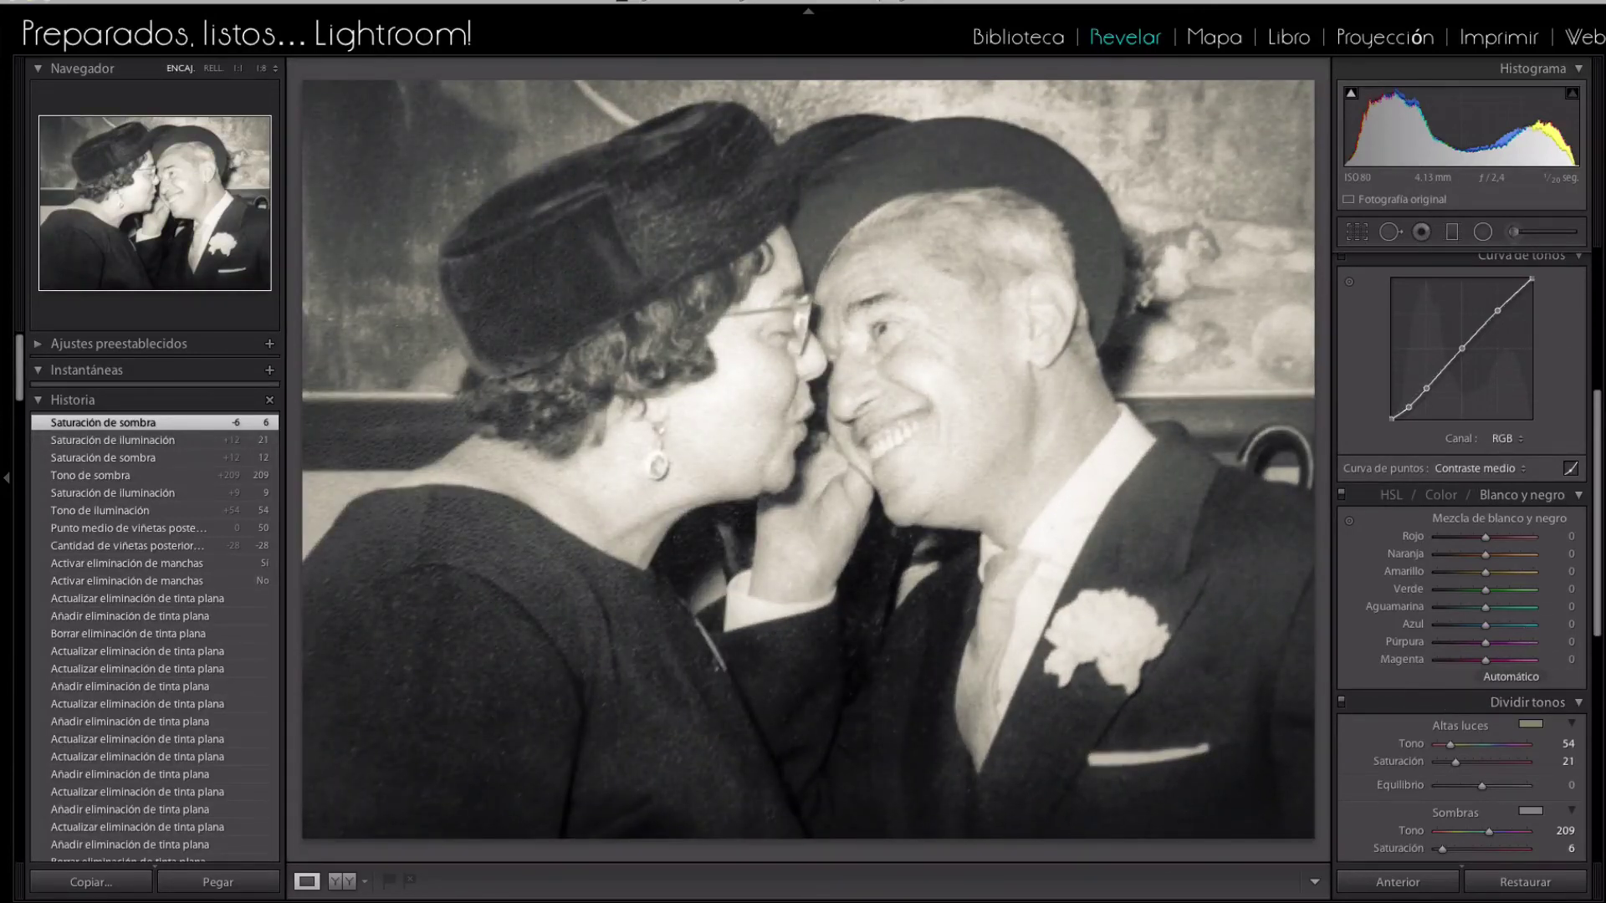
- In Detalle, raise sharpening Cantidad to 30 and luminance noise reduction to 24
drag(1598, 447, 1598, 301)
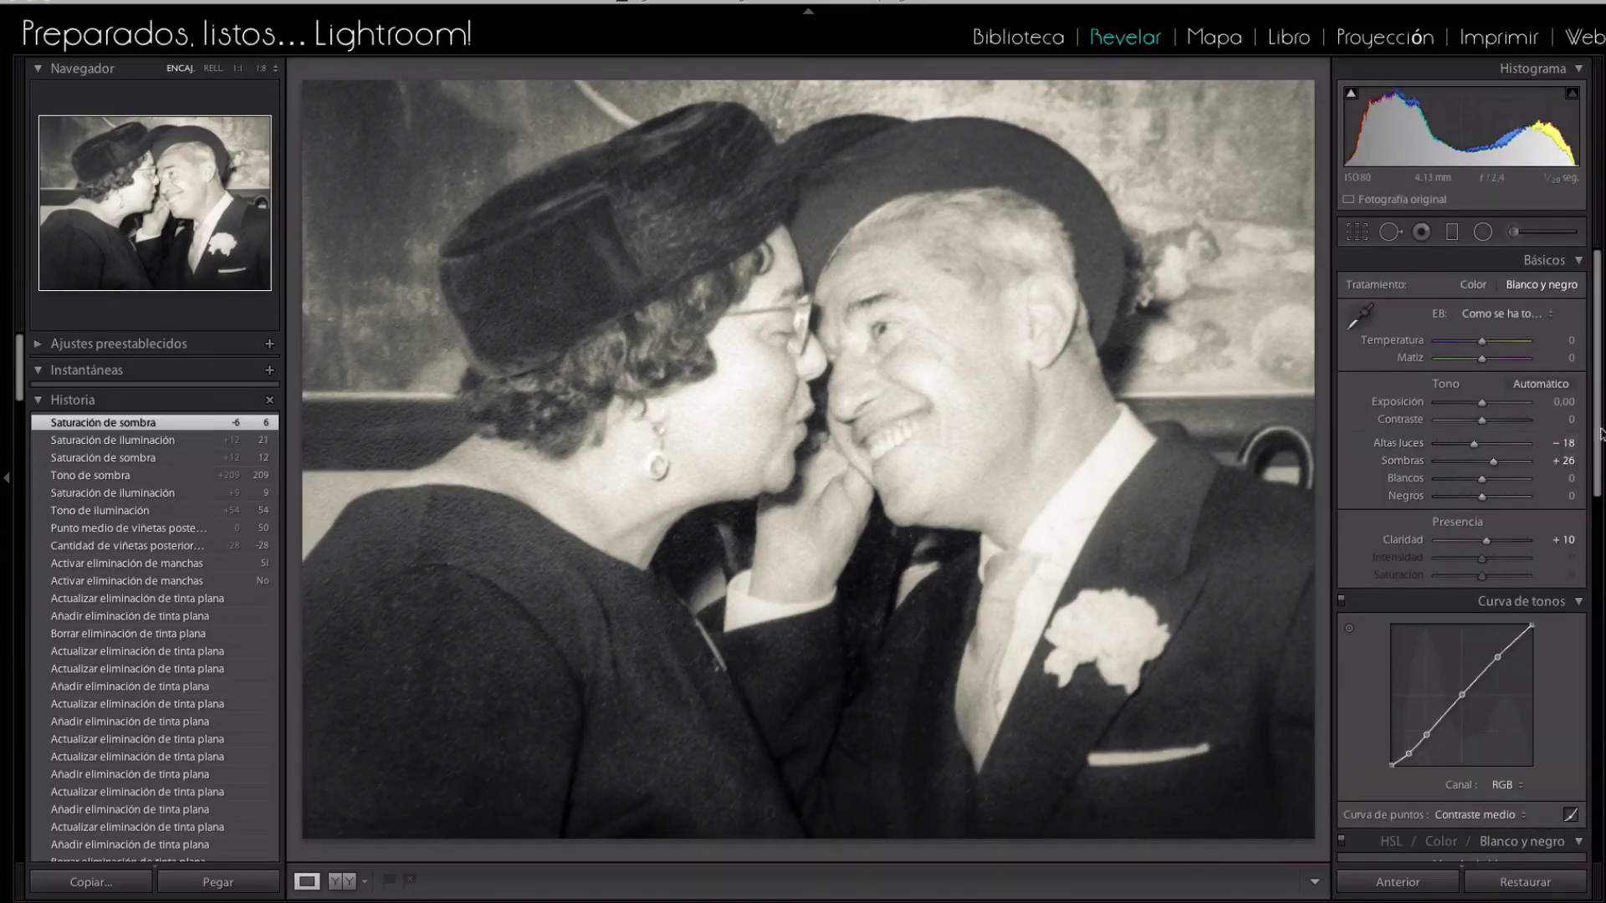
drag(1597, 439, 1598, 782)
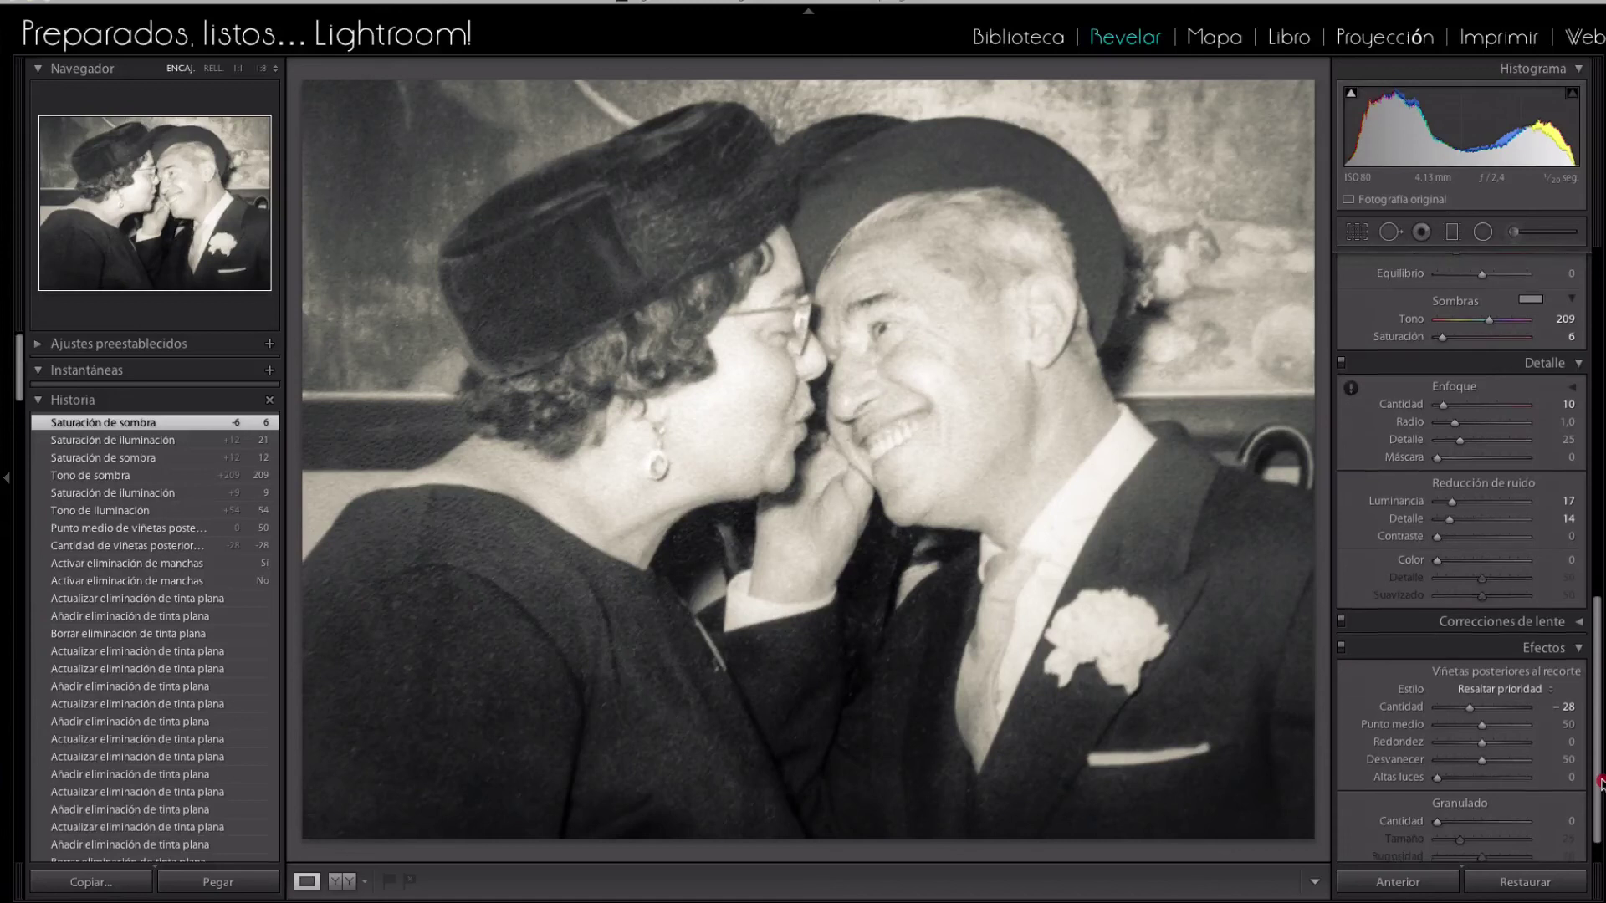
drag(1443, 405, 1456, 409)
drag(1456, 410, 1457, 409)
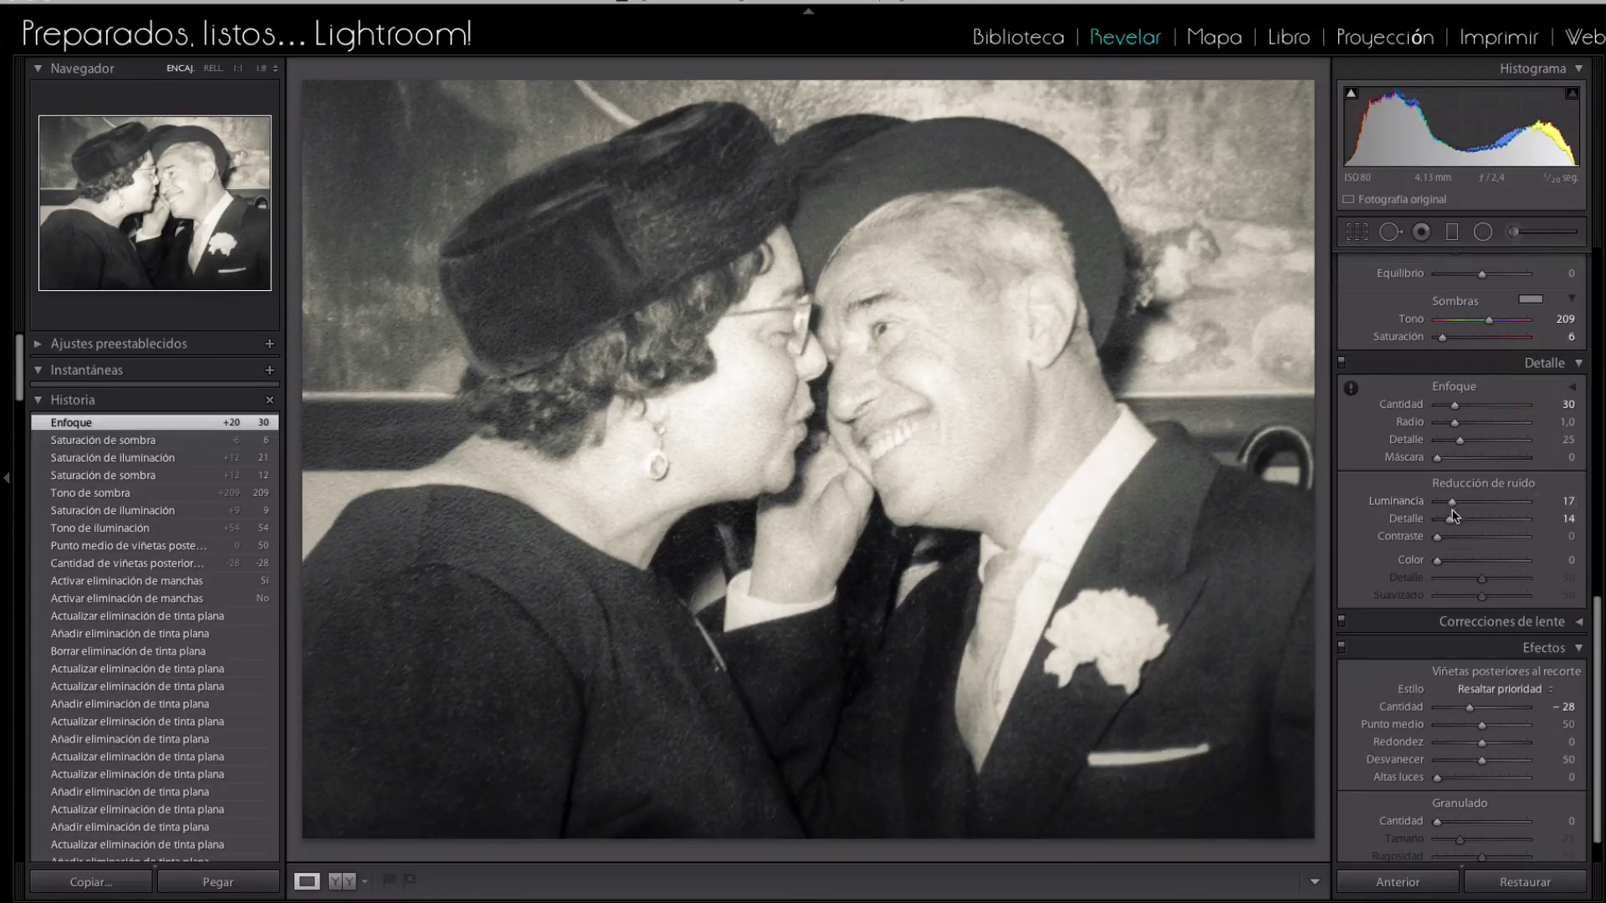
drag(1452, 501, 1457, 505)
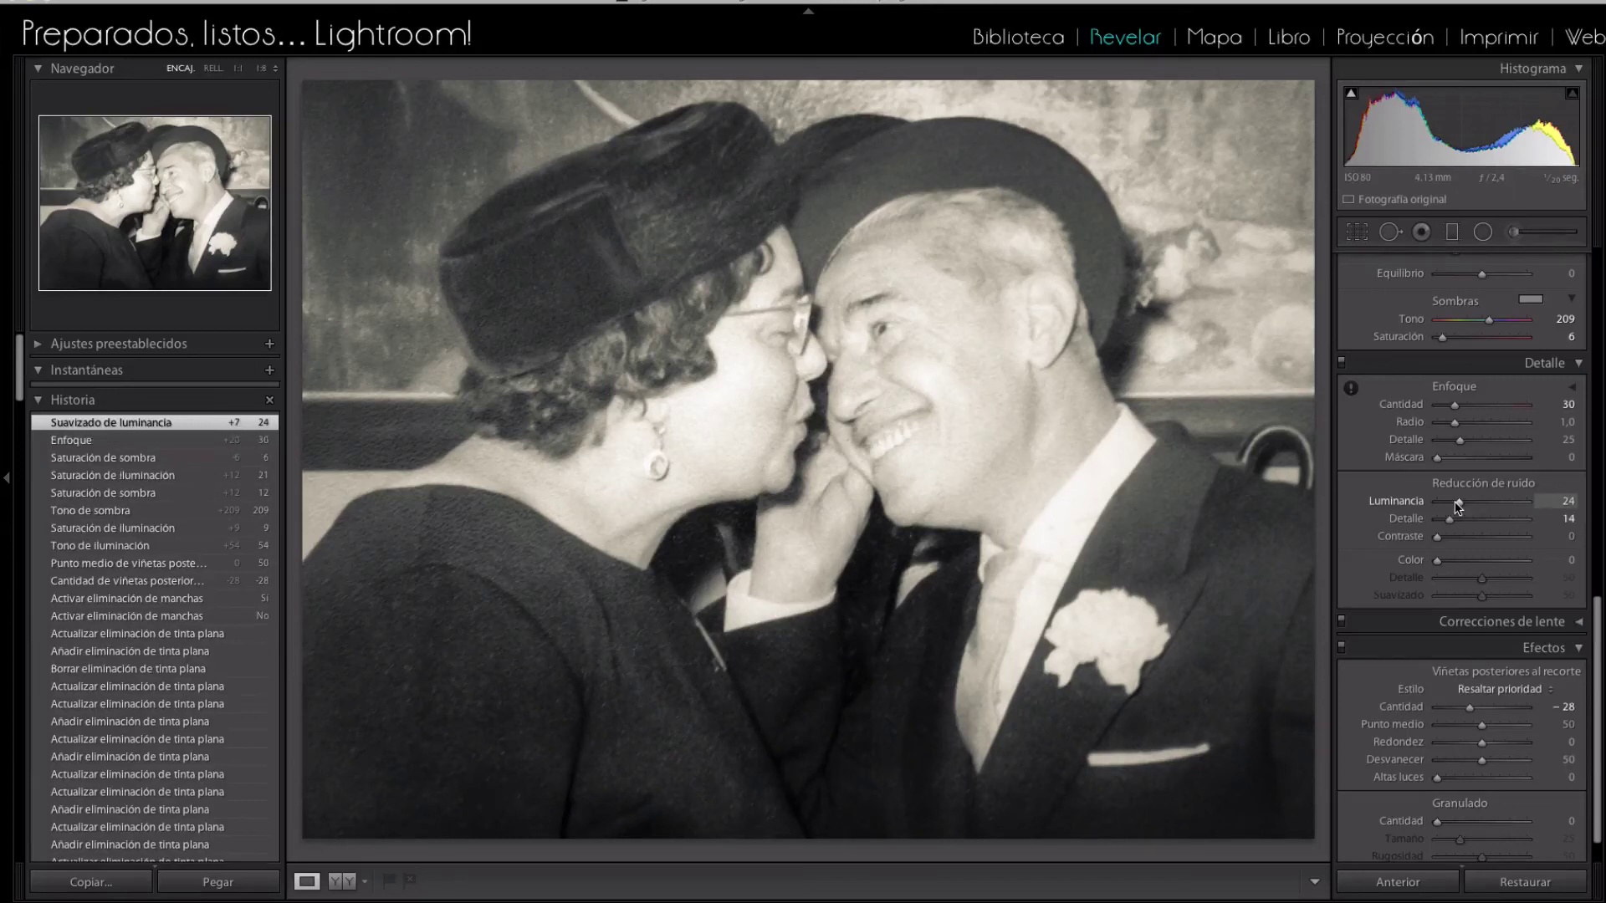